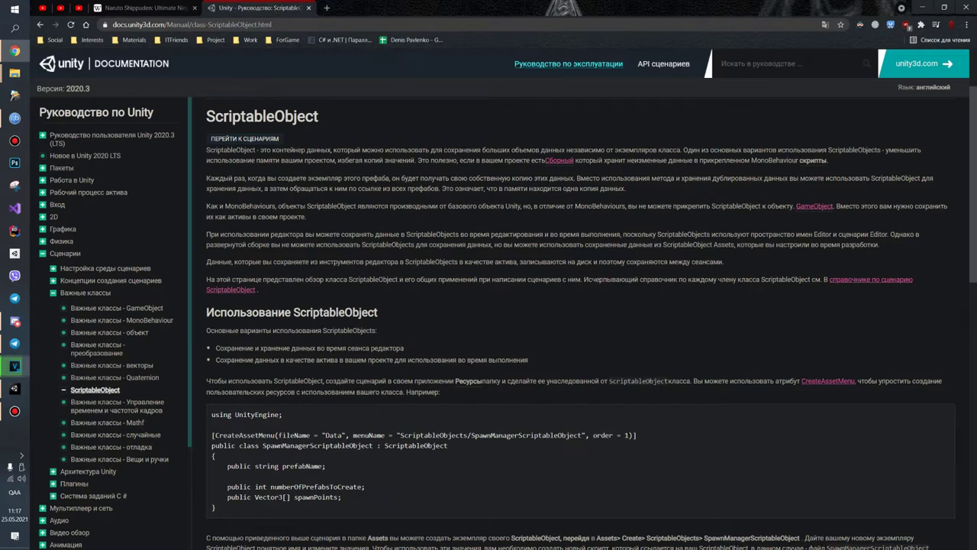
Switch from the Chrome ScriptableObject manual page to the Unity Editor project.
click(14, 388)
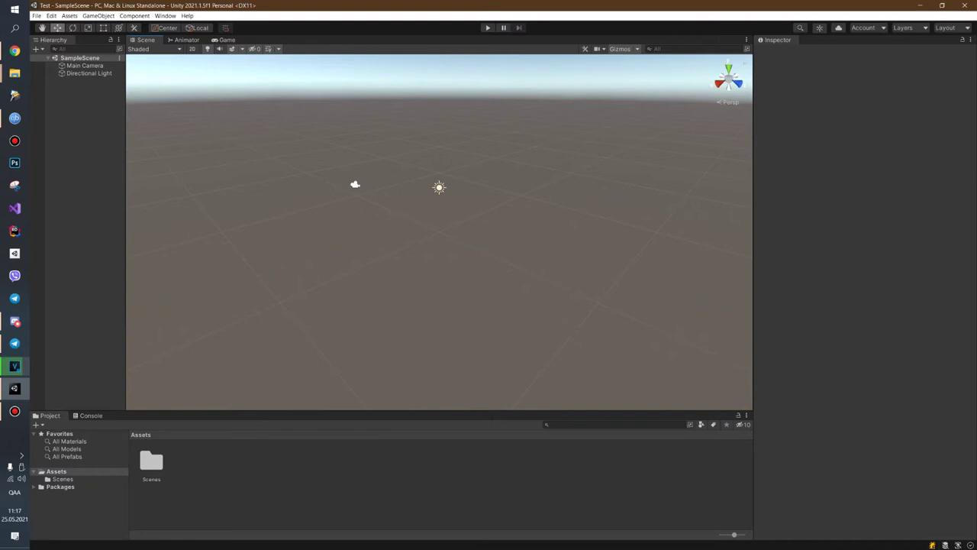
Enlarge the Project panel and create a C# script named Enemy in Assets.
drag(148, 412, 149, 374)
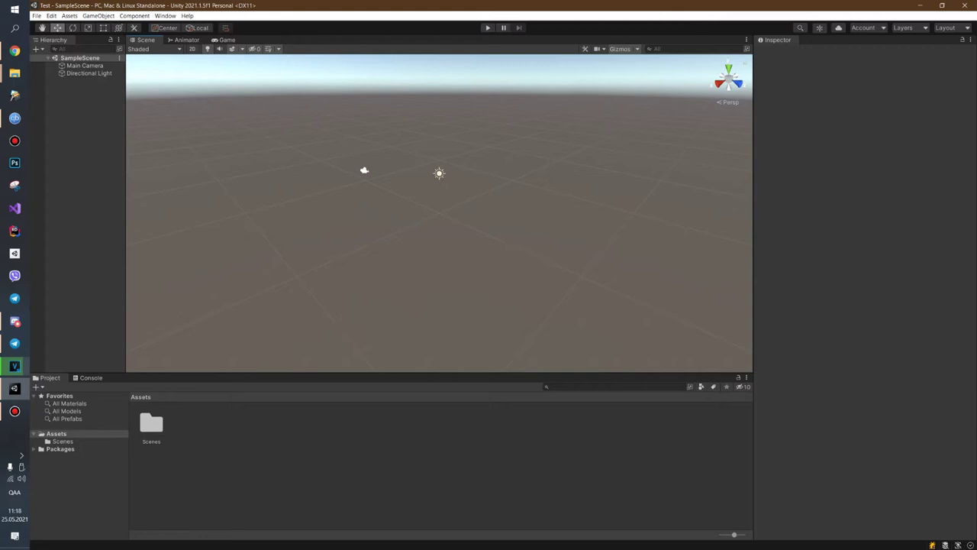
right_click(194, 435)
mouse_move(252, 230)
click(344, 199)
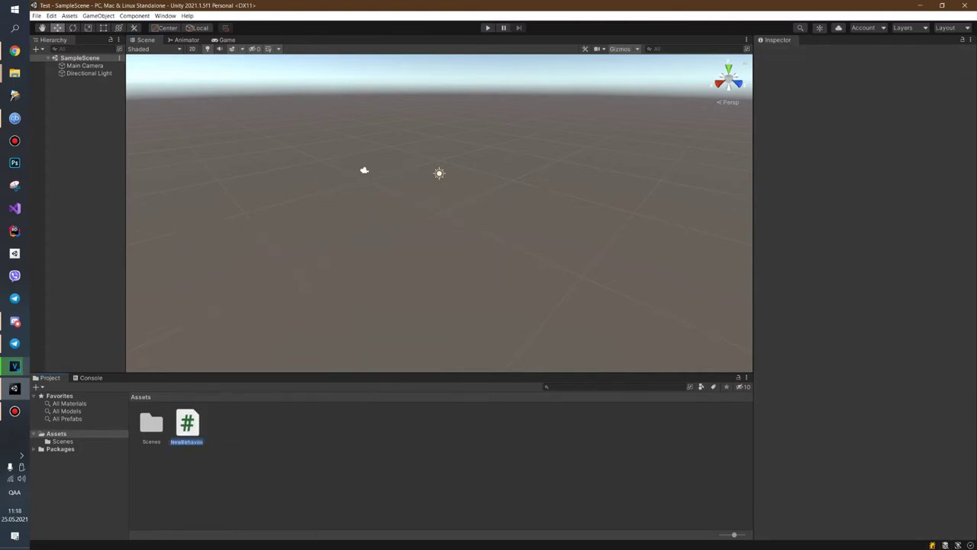
key(BackSpace)
key(alt+shift)
text(Enemy)
key(Return)
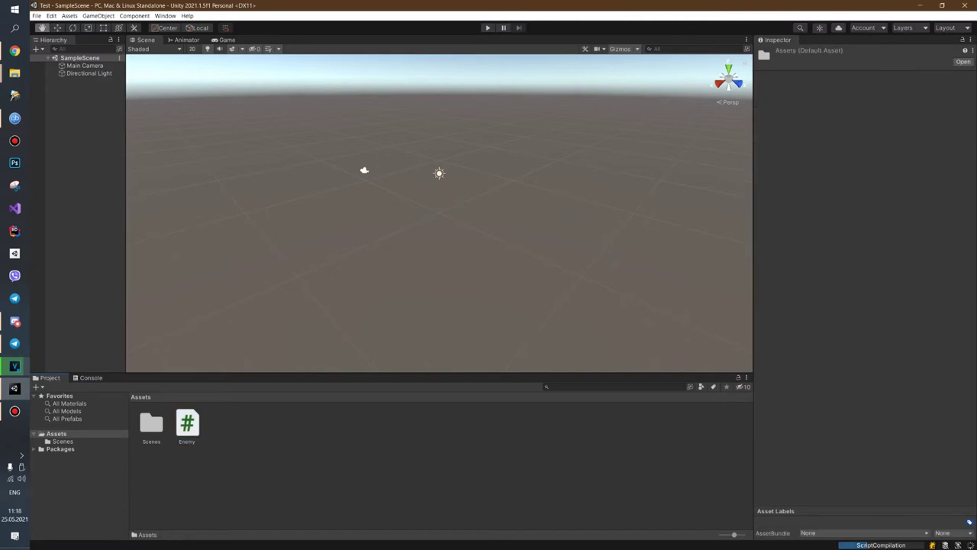
Create a second C# script in Assets, then go back to the ScriptableObject docs in Chrome.
right_click(230, 440)
mouse_move(259, 236)
click(382, 200)
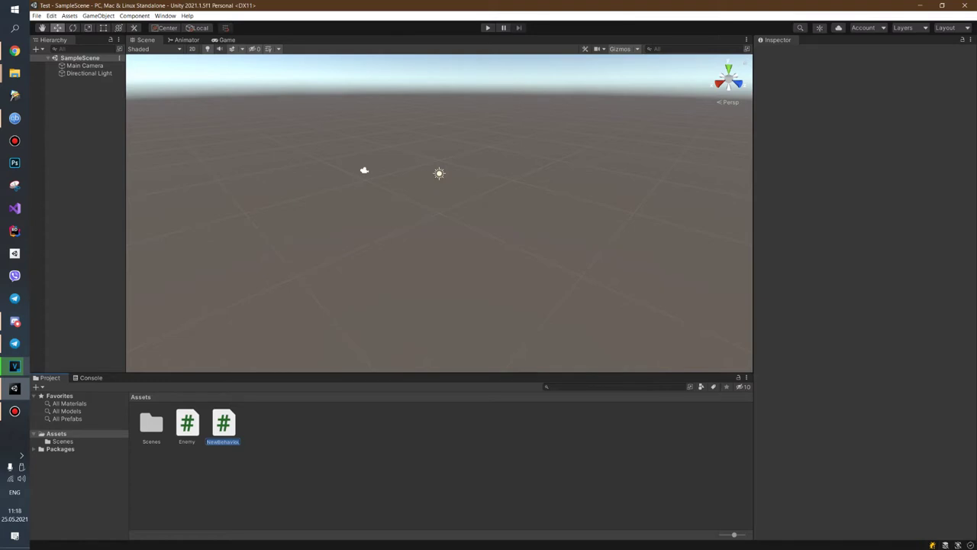
text(We)
key(Return)
key(alt+Tab)
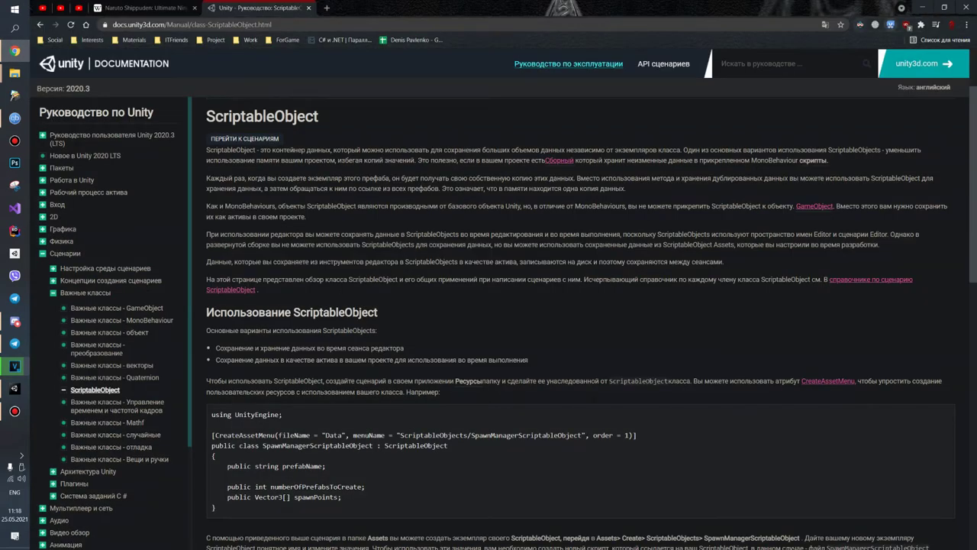
Look up 'warrior' in the translator extension, then minimize Chrome to return to Unity.
click(889, 24)
text(warrio)
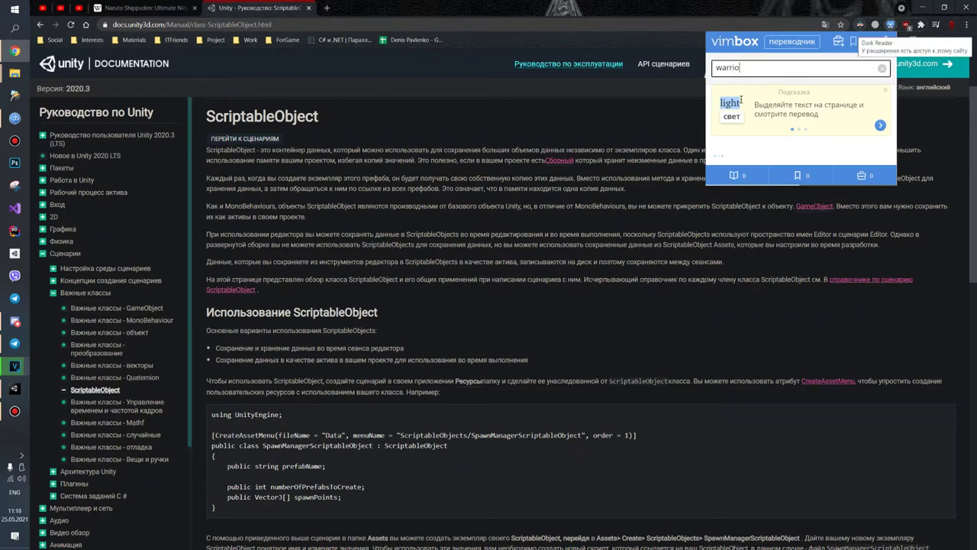
text(r)
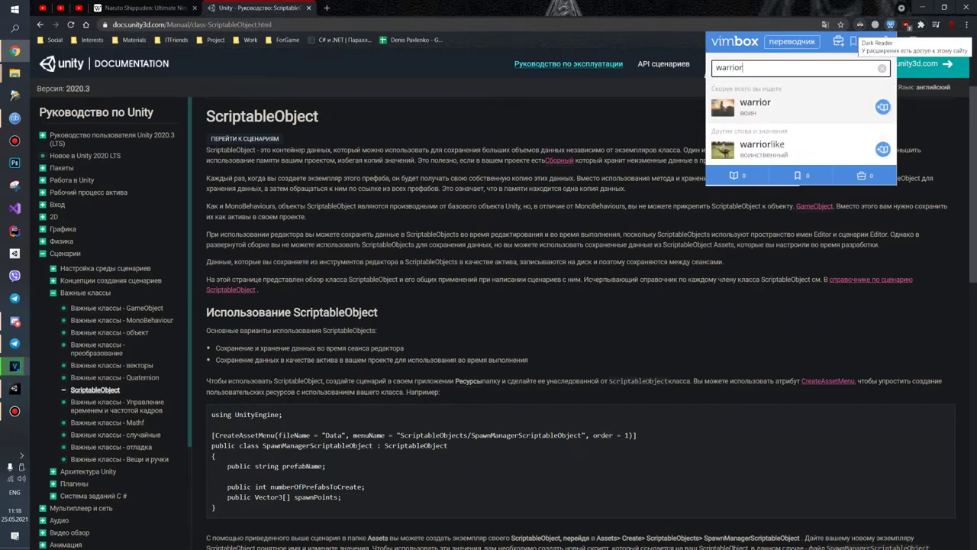
click(922, 7)
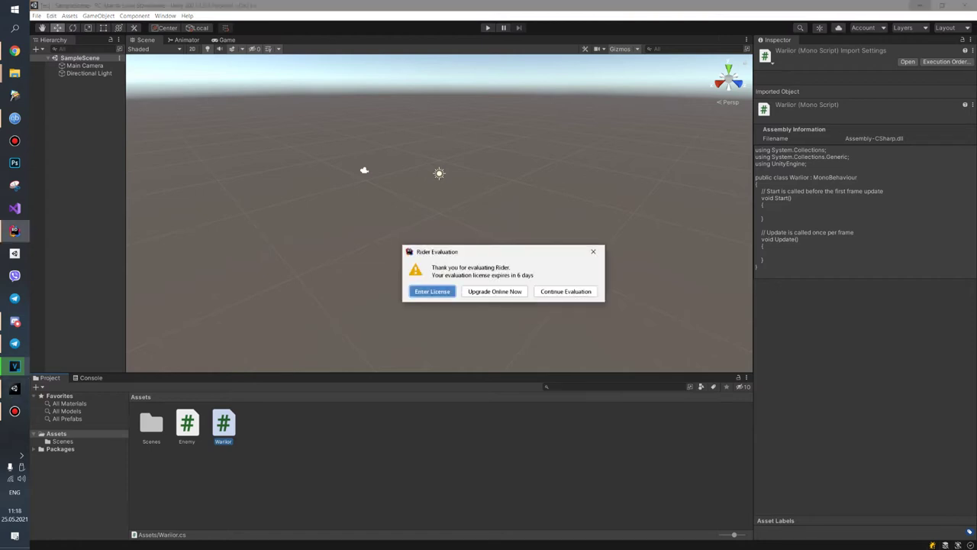
Continue the Rider evaluation and replace Warrior's Start/Update with int health and int damage fields.
click(565, 291)
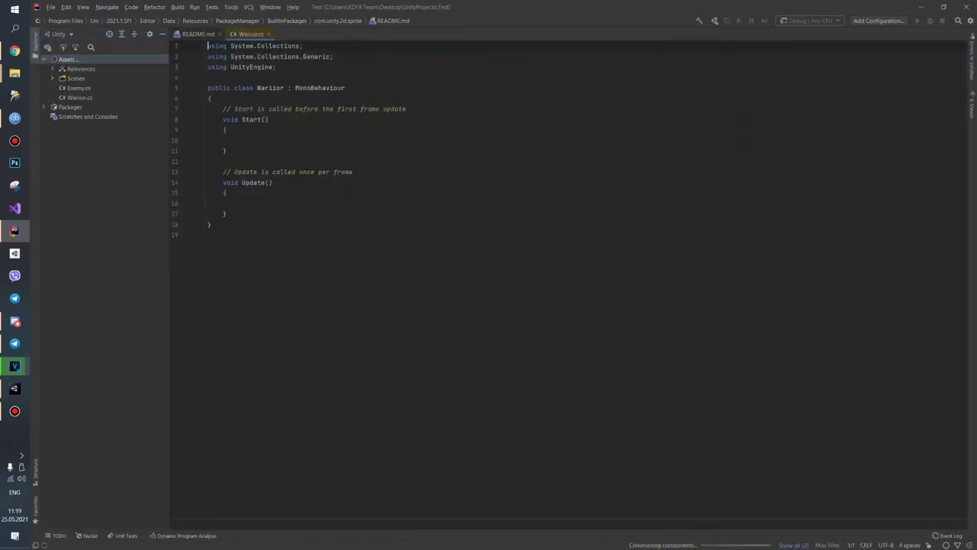
drag(209, 108, 226, 214)
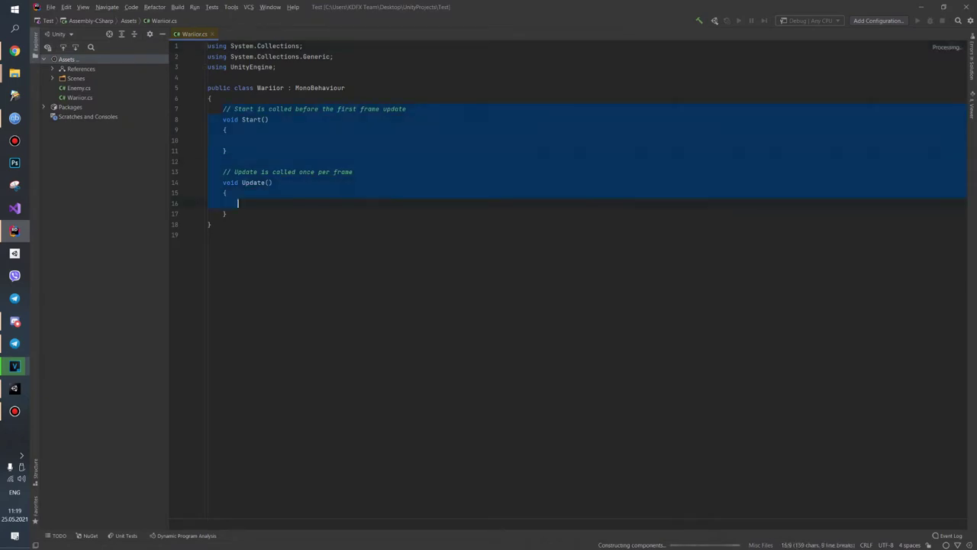
text(int )
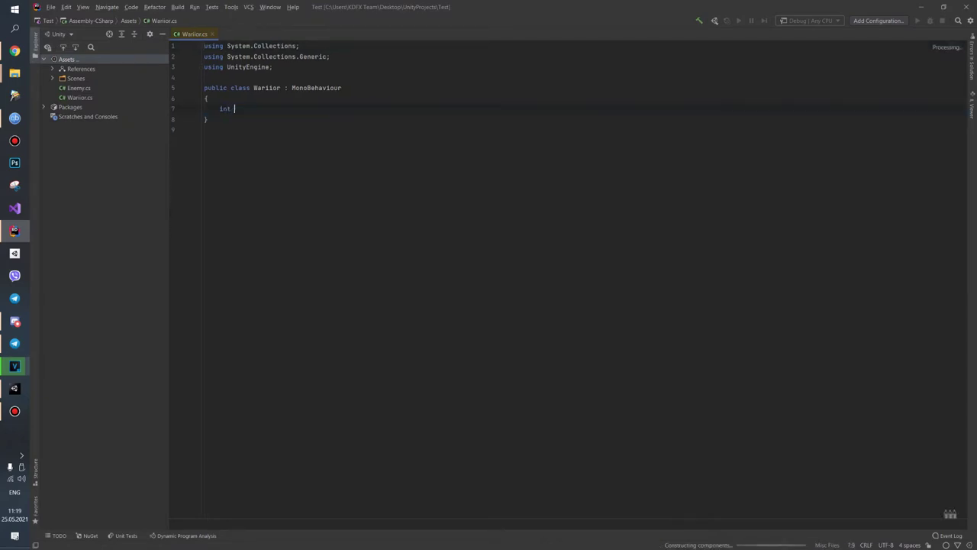
text(he)
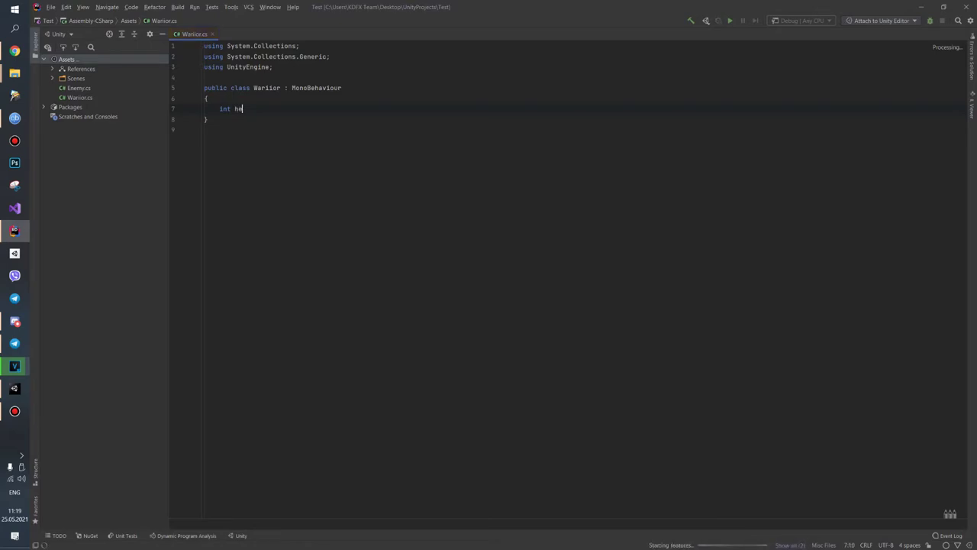
text(alth;)
key(Return)
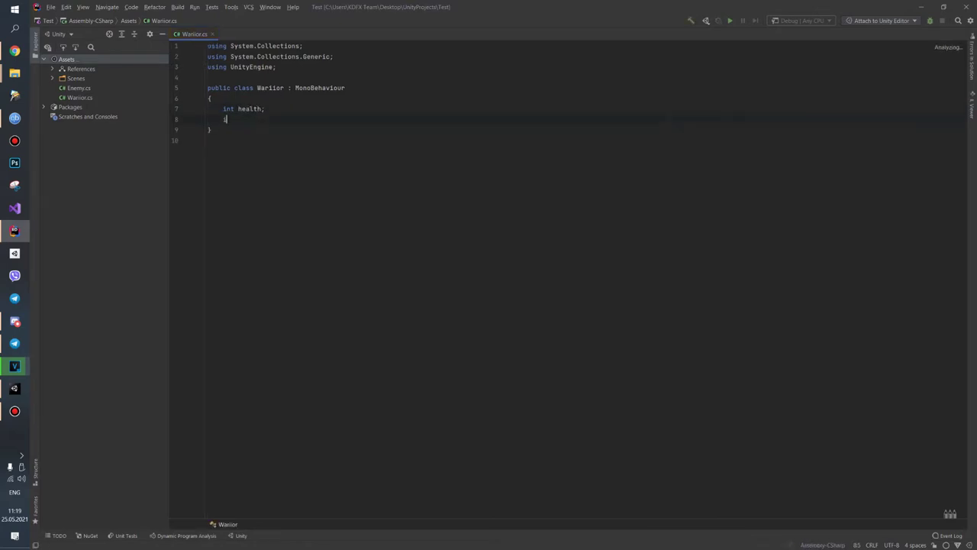
text(int damage;)
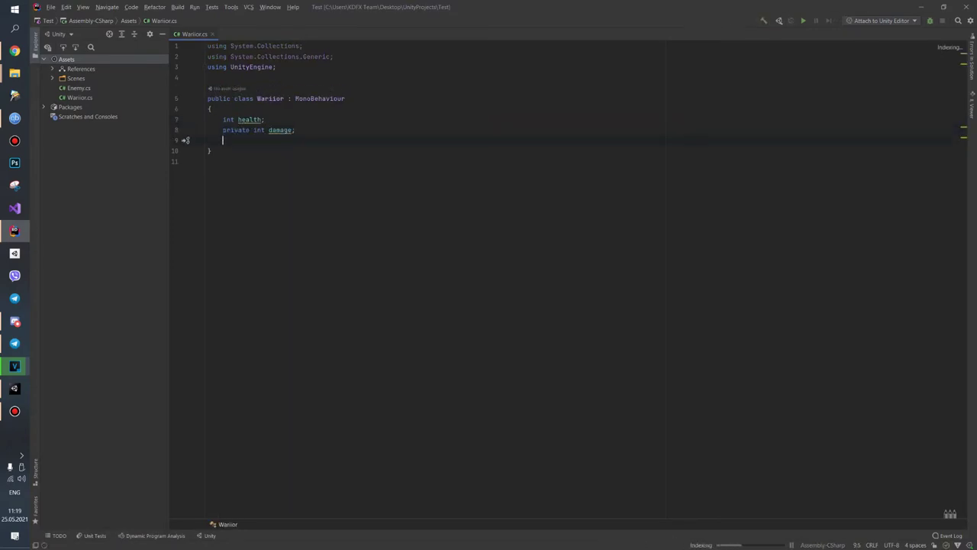
Delete the unused using lines in Warrior.cs and switch back to Unity.
drag(207, 66, 207, 46)
key(Delete)
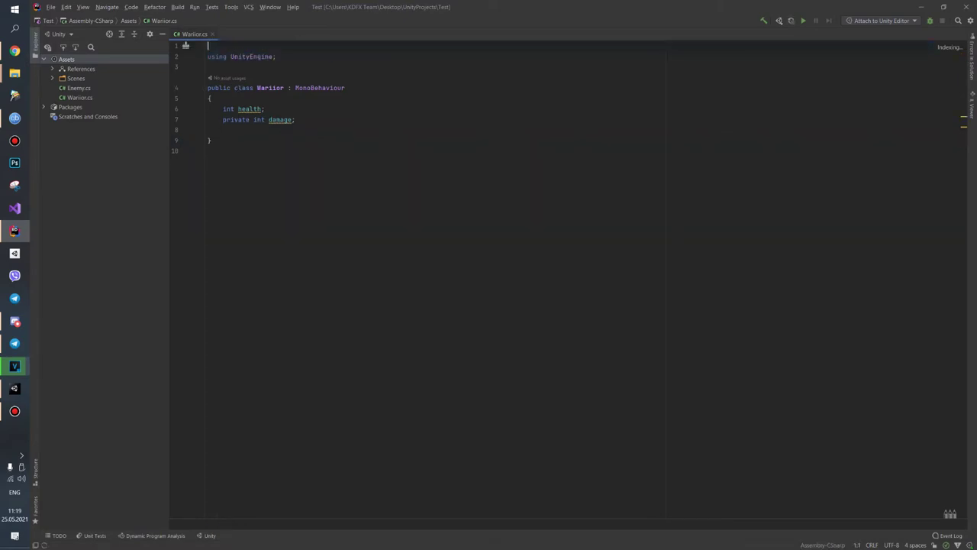
key(alt+Tab)
right_click(278, 442)
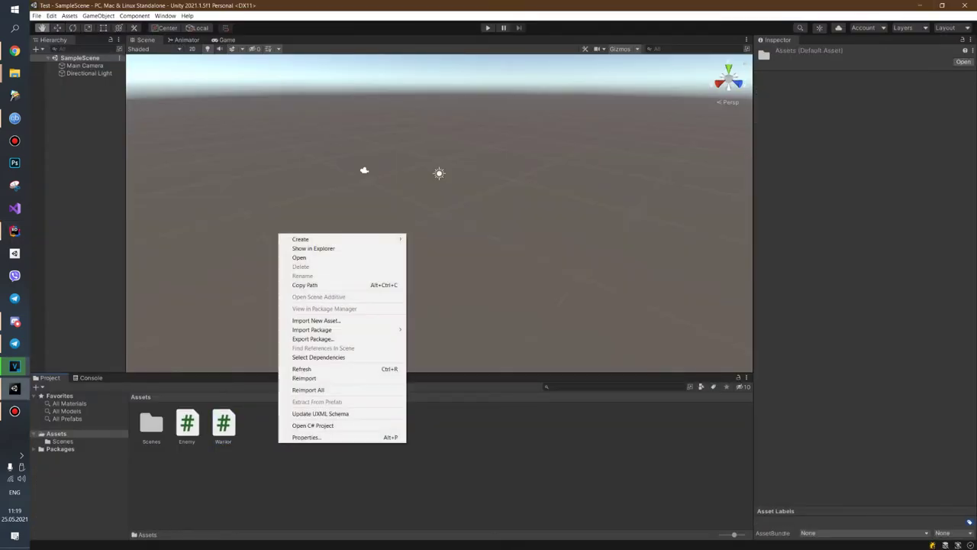
Create a C# script named Wizard and open it in Rider.
mouse_move(343, 239)
click(427, 199)
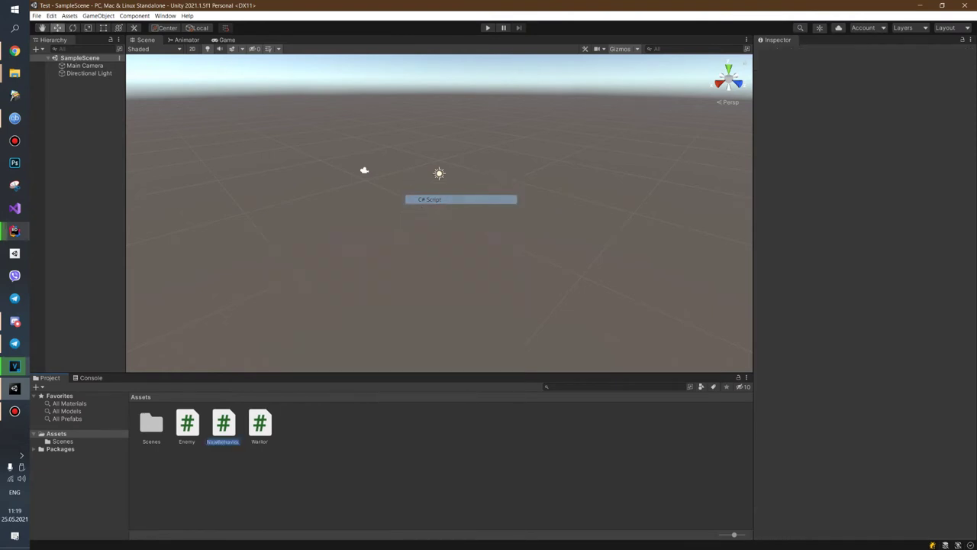
text(Wizard)
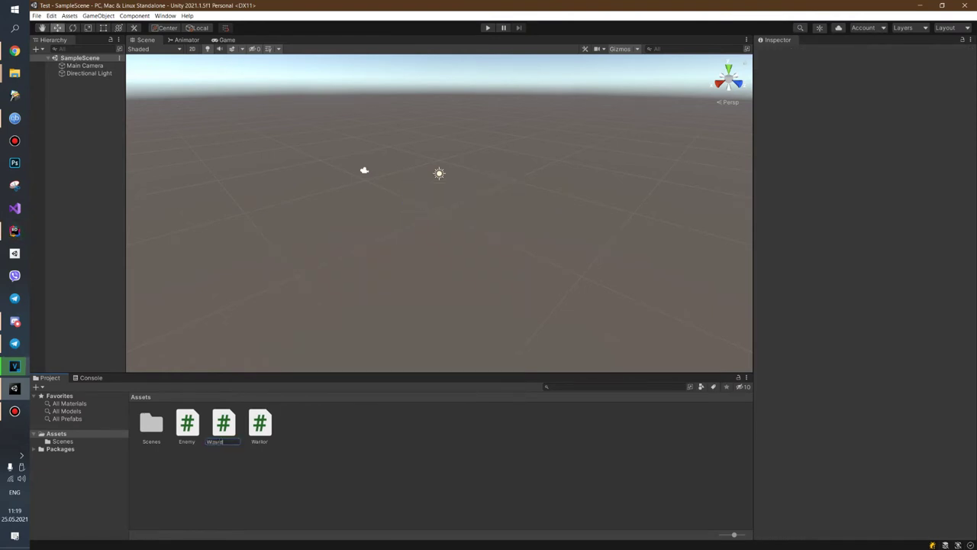
key(Return)
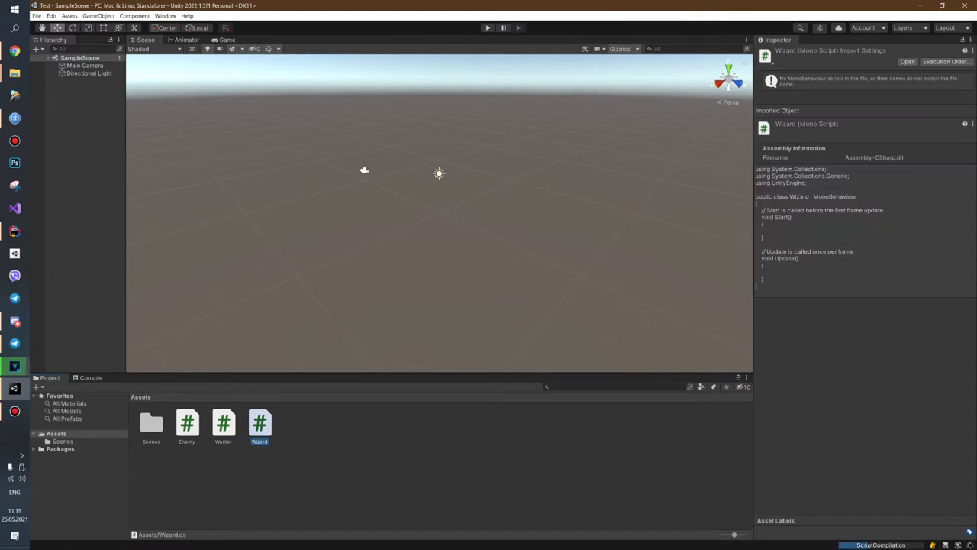
key(Return)
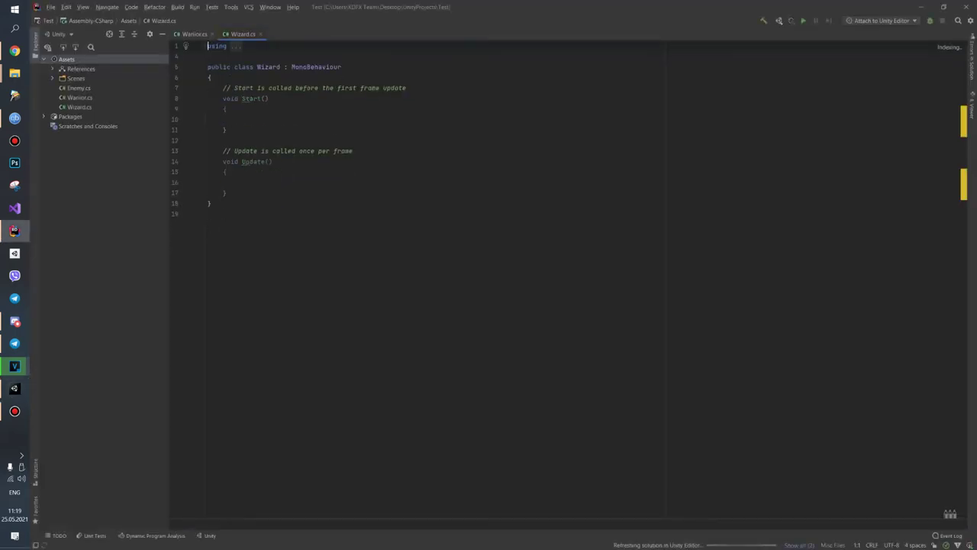
Replace Wizard's template methods with int health and int damage fields, then minimize Rider.
click(252, 120)
key(ctrl+w)
key(ctrl+w)
key(ctrl+w)
key(ctrl+w)
key(BackSpace)
text(int health;)
key(Return)
text(int damage;)
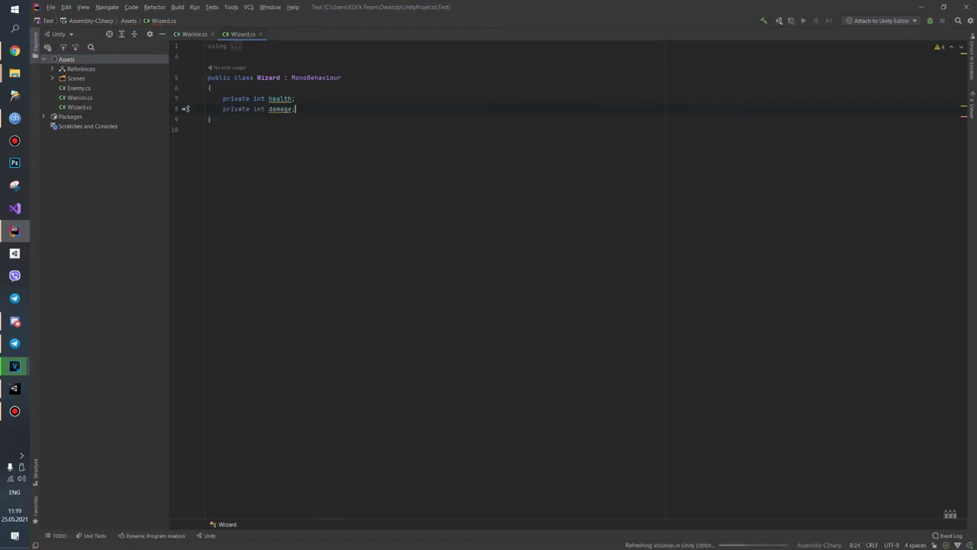
click(922, 7)
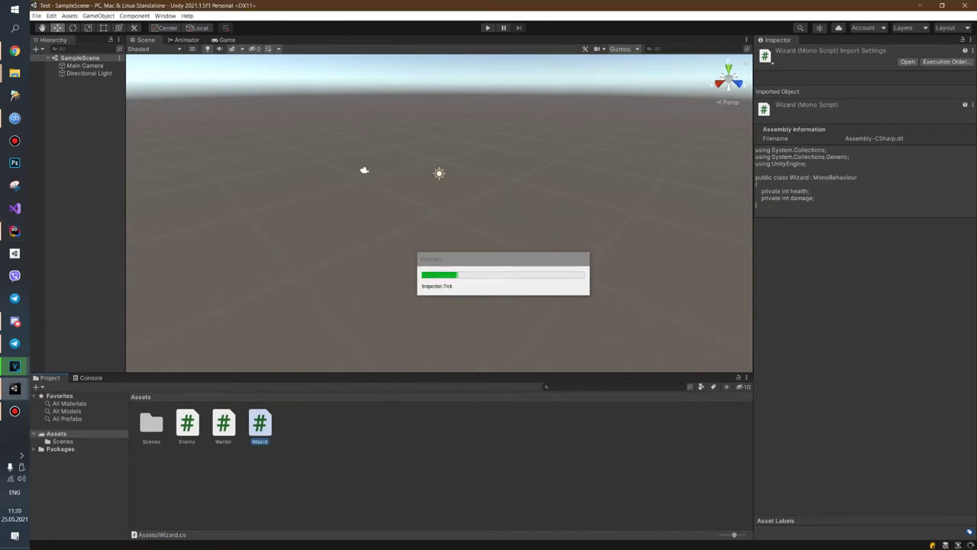
Add a Cube to the scene and duplicate it twice.
right_click(88, 183)
mouse_move(114, 289)
click(195, 289)
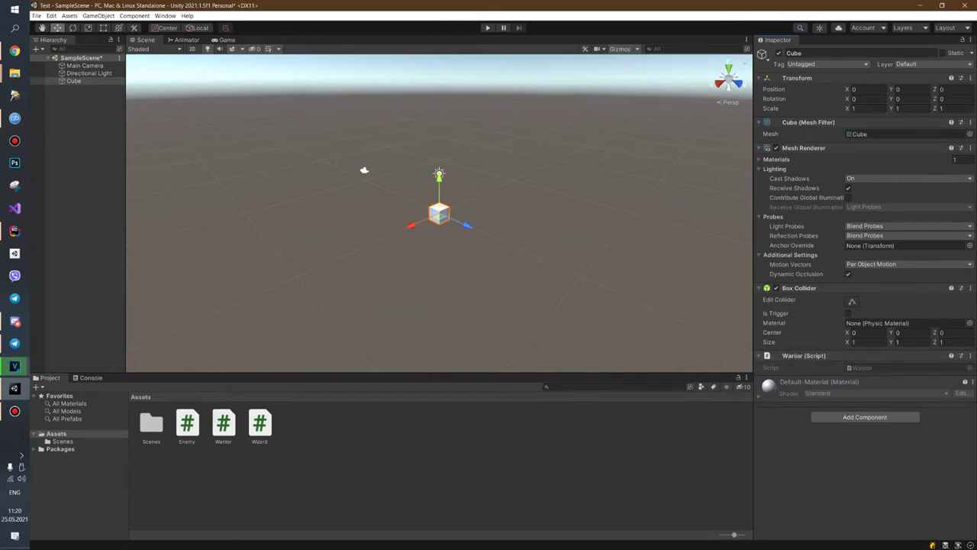
key(ctrl+d)
key(ctrl+d)
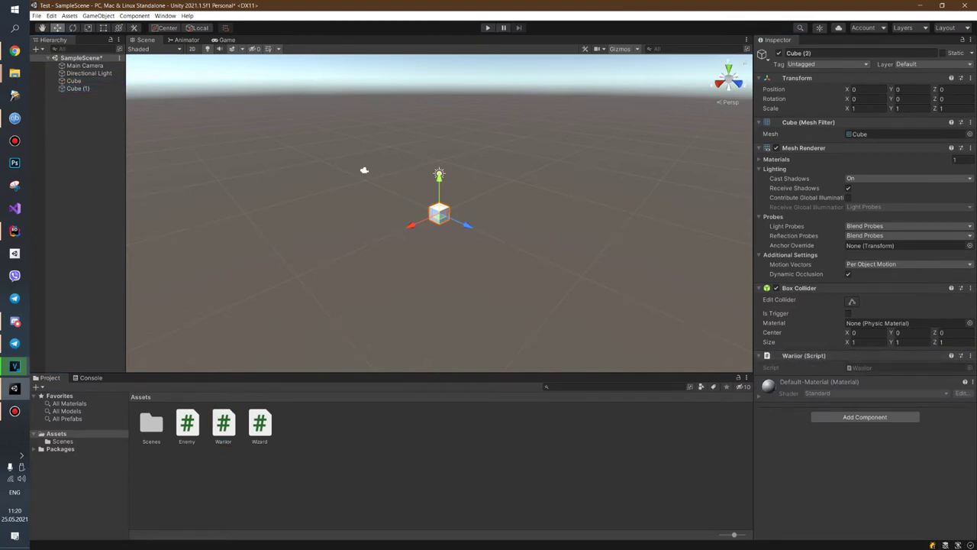
key(ctrl+d)
key(ctrl+d)
key(ctrl+d)
Add a Sphere, attach the Wizard script to it, and duplicate it several times.
right_click(99, 184)
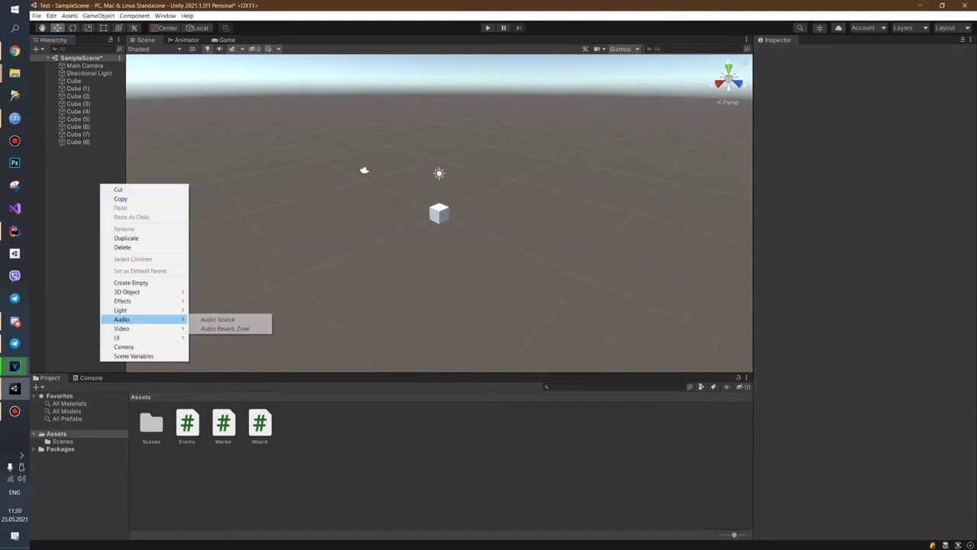
mouse_move(130, 292)
click(209, 301)
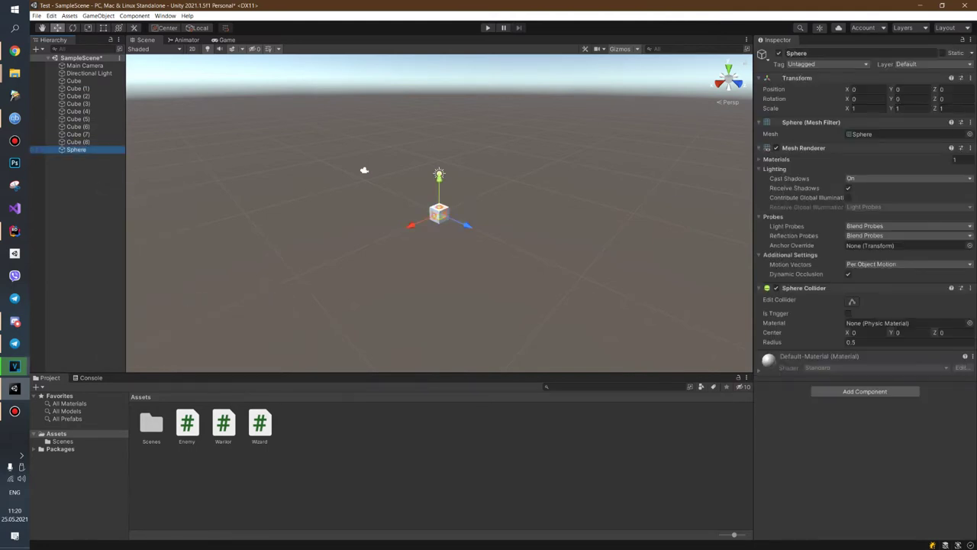
drag(260, 424, 863, 382)
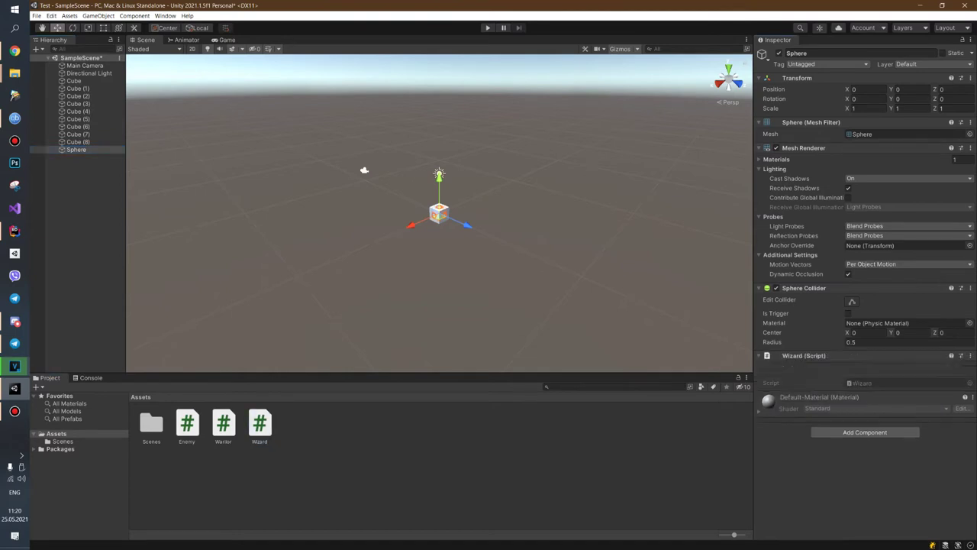
key(ctrl+d)
key(ctrl+d)
key(ctrl+d)
key(ctrl+d)
key(ctrl+d)
key(ctrl+d)
key(ctrl+d)
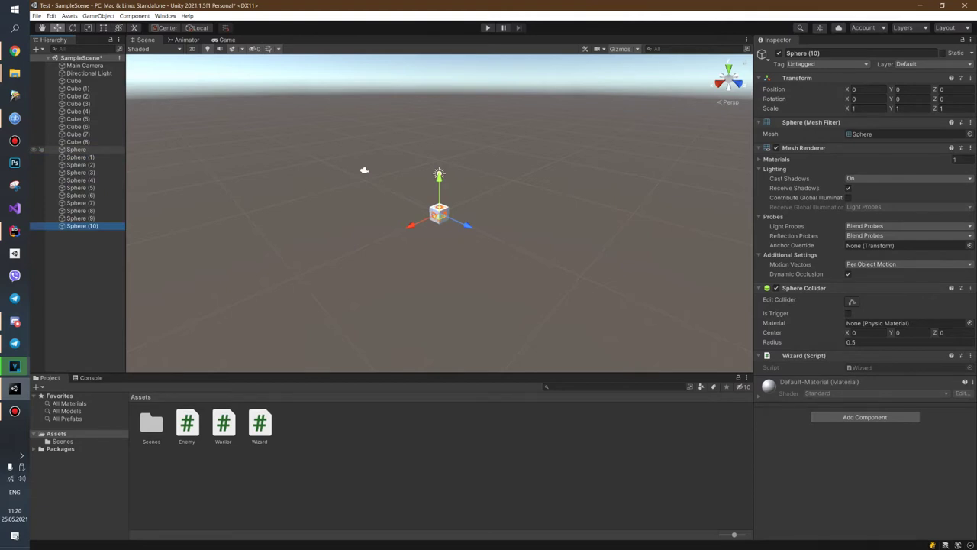
Check the components of Sphere (1) through Sphere (10), then open the Wizard script.
click(76, 157)
click(76, 164)
click(77, 172)
click(76, 179)
key(Down)
key(Down)
key(Down)
key(Down)
key(Down)
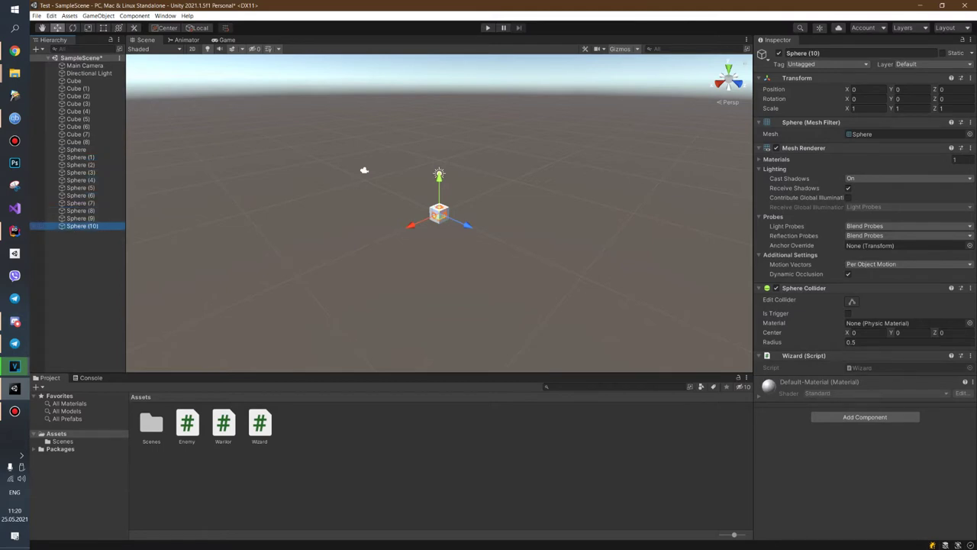
double_click(260, 425)
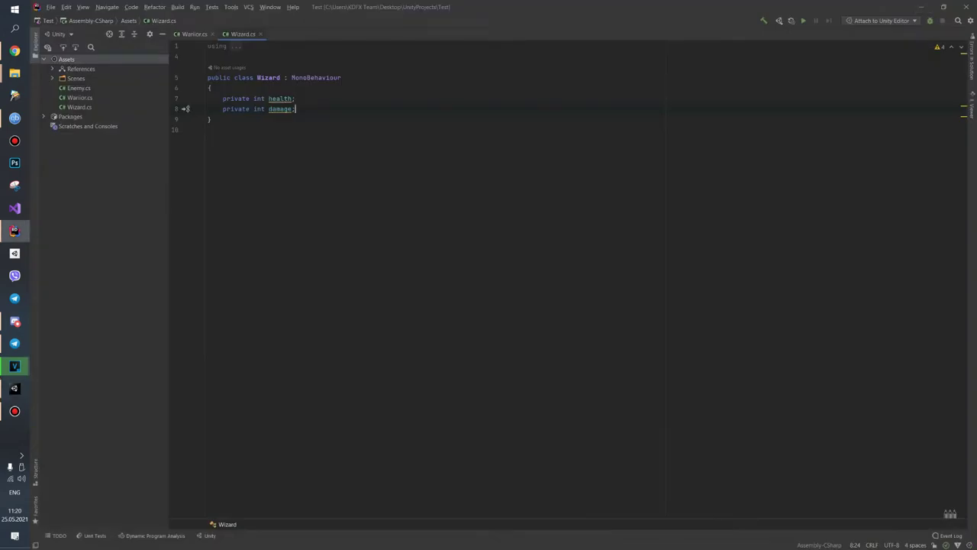
Highlight Wizard's health and damage declarations without changing them, then return to Unity.
key(ctrl+w)
key(ctrl+w)
click(268, 77)
drag(223, 98, 295, 109)
key(Escape)
click(920, 6)
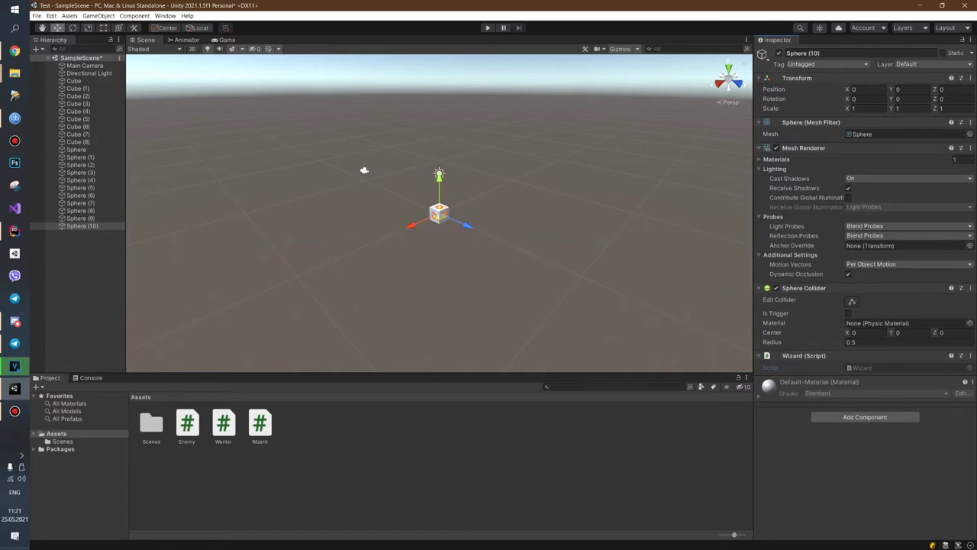
right_click(324, 458)
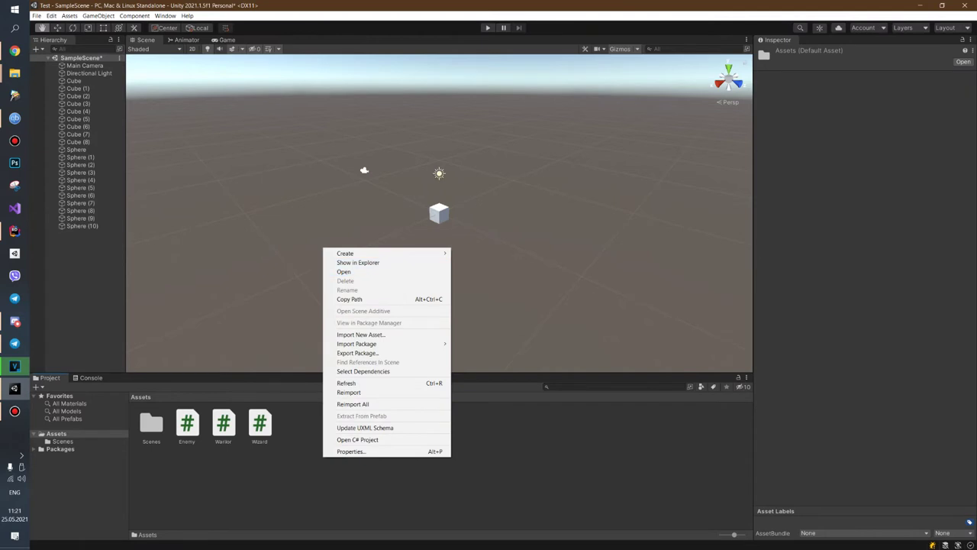
Create a C# script named EnemyScriptableObject in Assets.
mouse_move(345, 252)
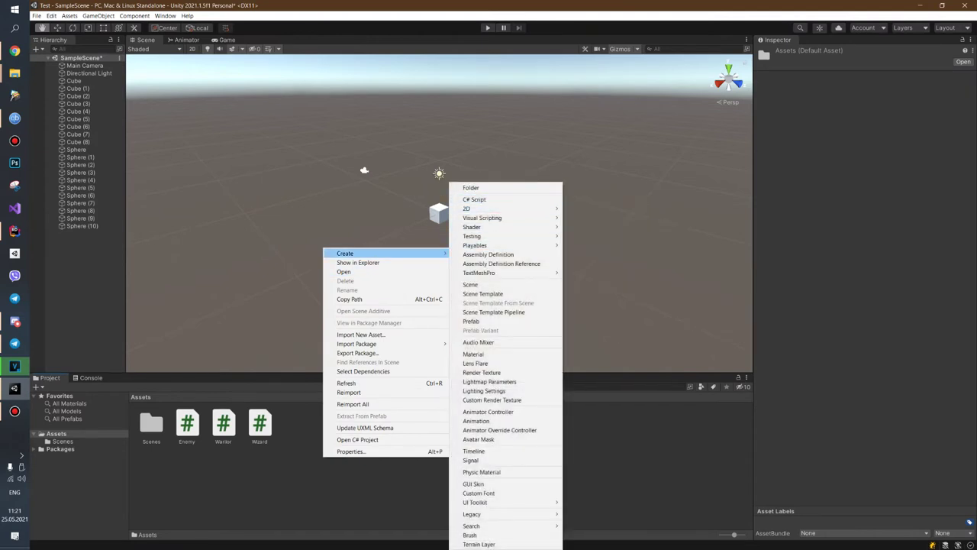
click(474, 199)
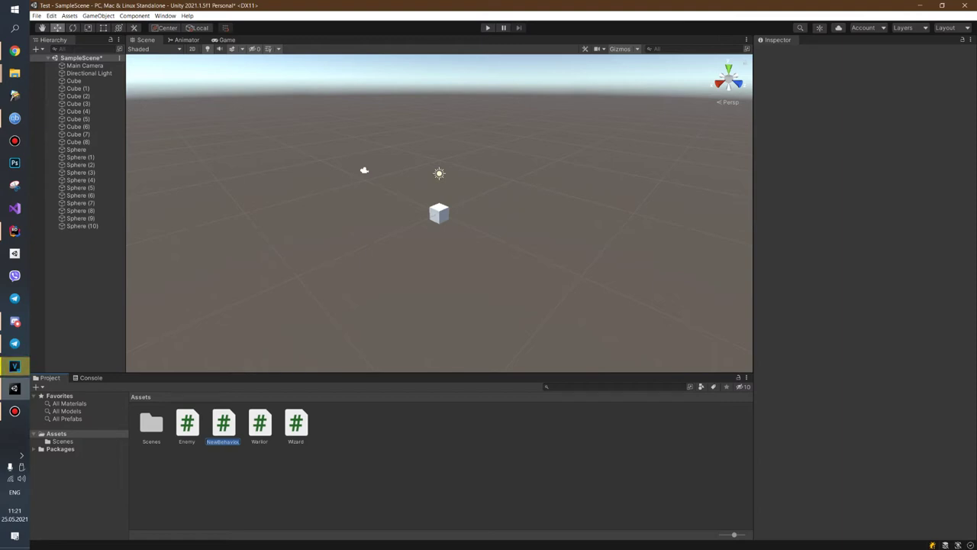
text(W)
text(ableObj)
text(ect)
key(Return)
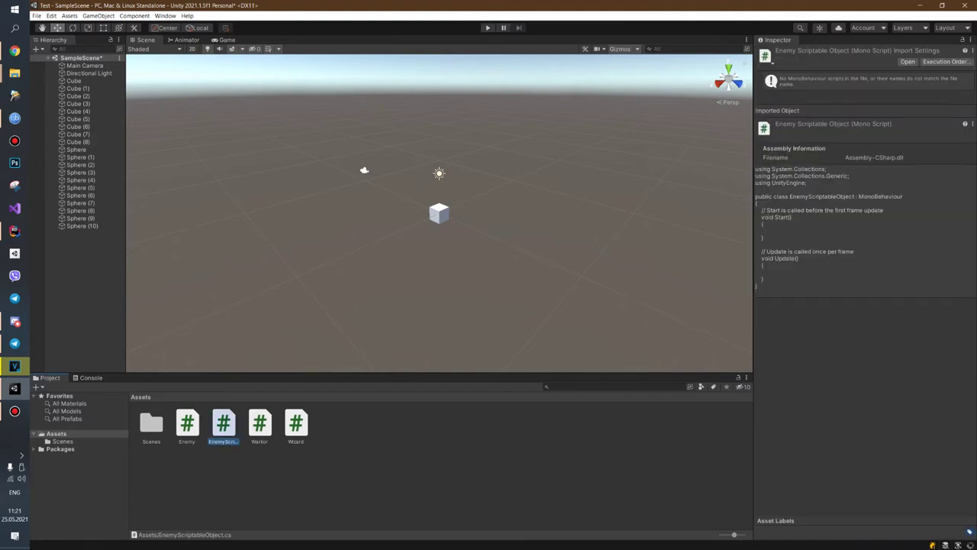
Create a ScriptableObject folder, move EnemyScriptableObject into it, and open the script.
right_click(345, 471)
mouse_move(374, 267)
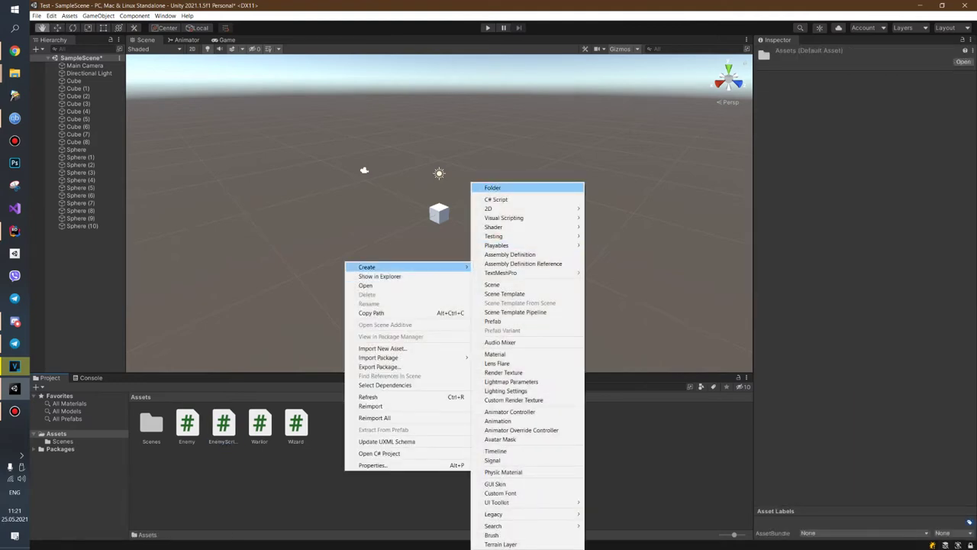
click(492, 187)
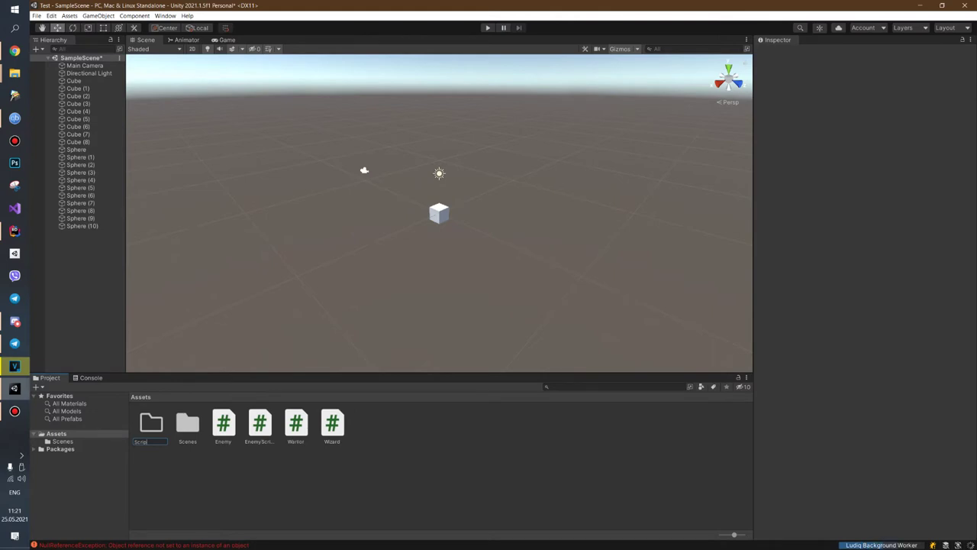
text(Scrip)
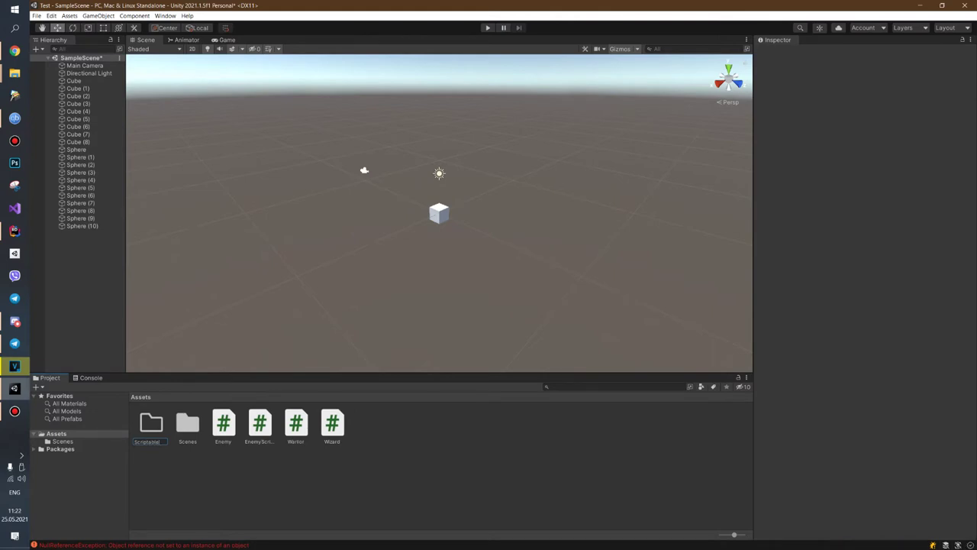
text(ject)
key(Return)
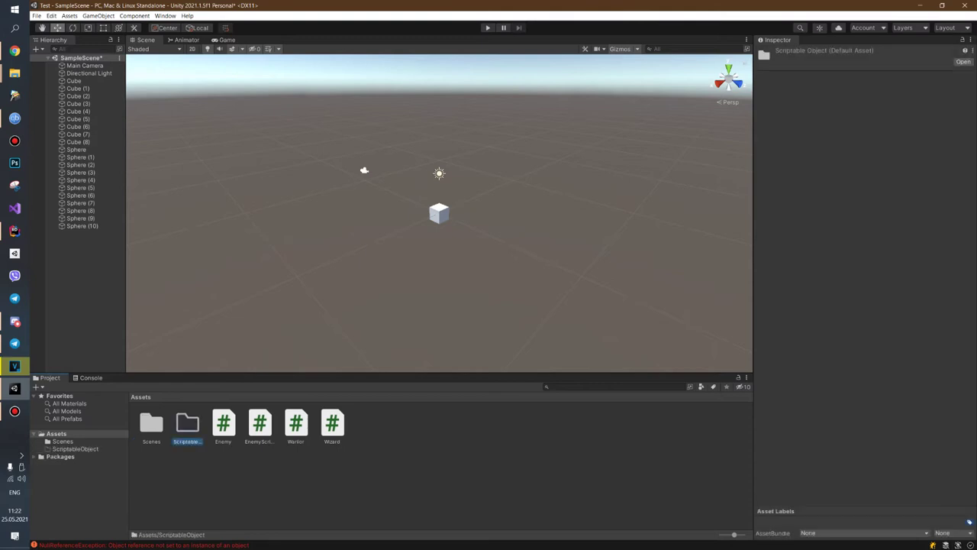
click(259, 423)
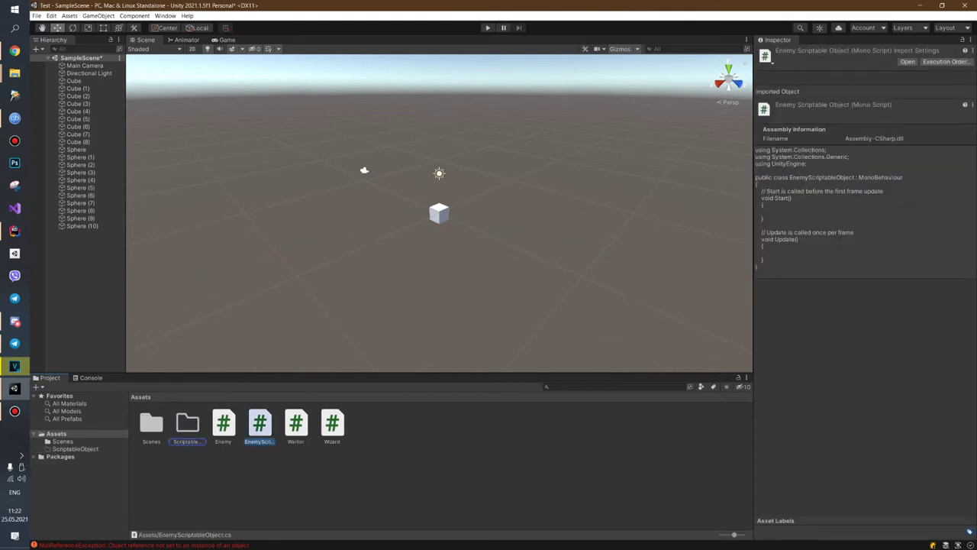
drag(259, 424, 187, 423)
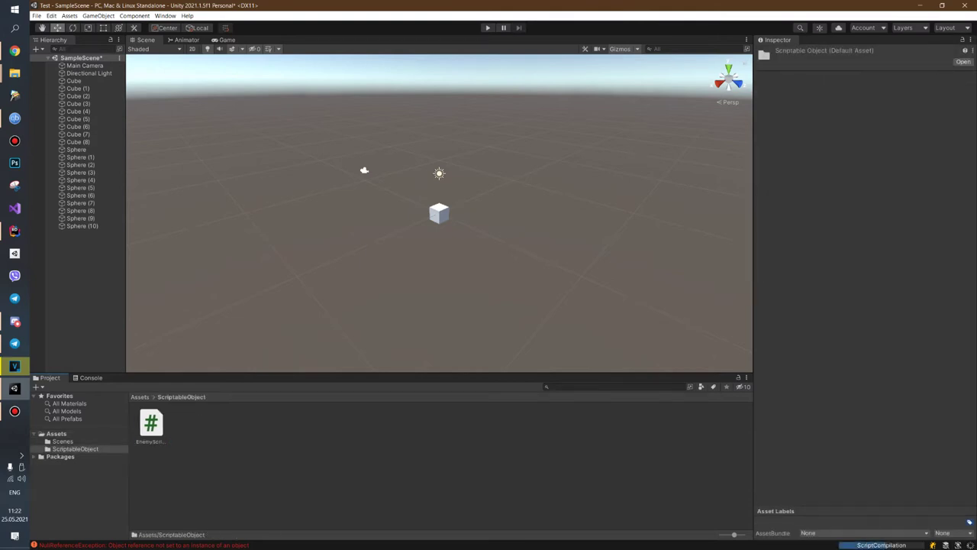
double_click(151, 424)
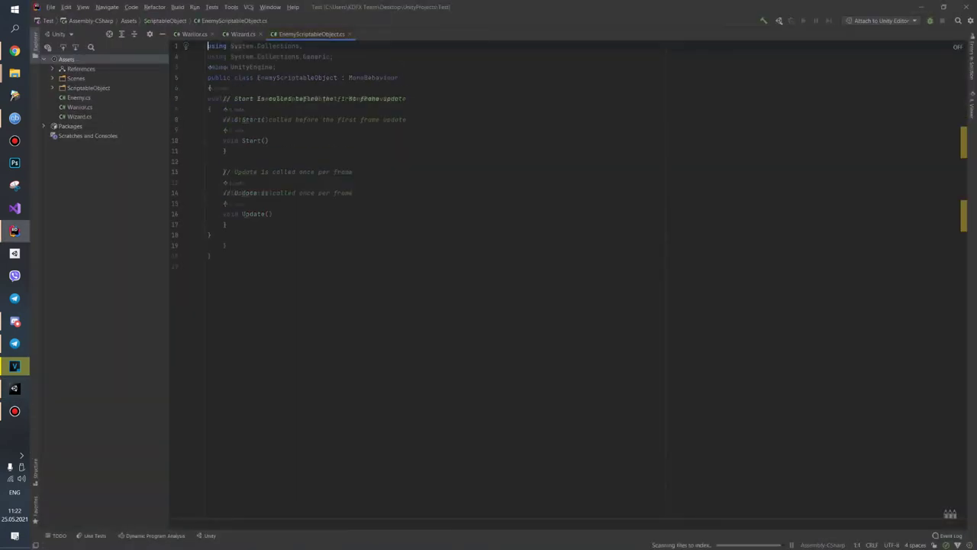
Delete Start/Update, change the base class from MonoBehaviour to ScriptableObject, and strip unused usings.
drag(222, 119, 227, 245)
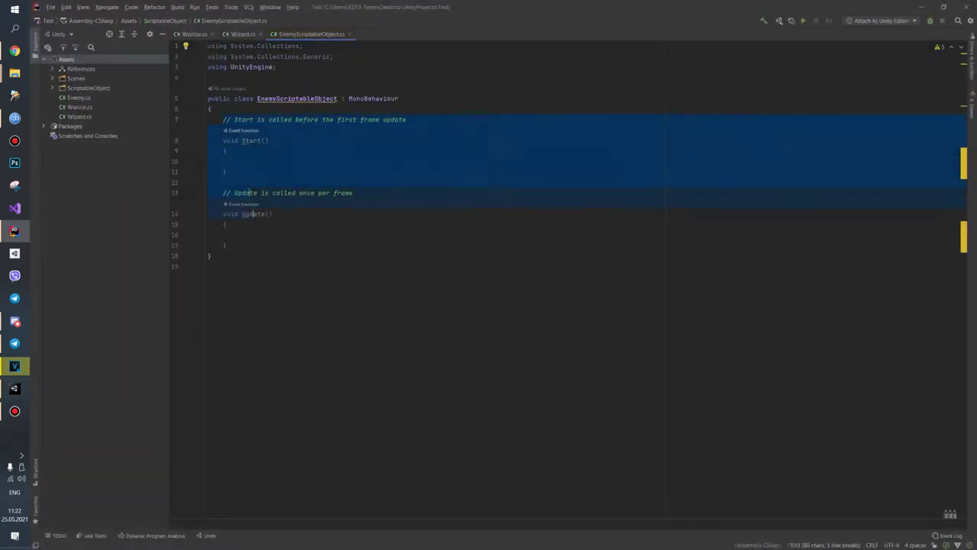
key(BackSpace)
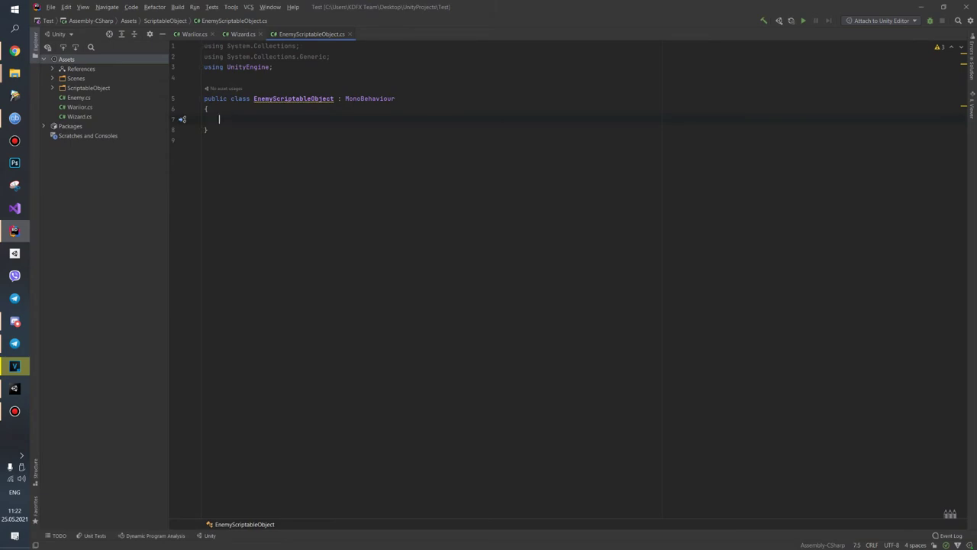
double_click(362, 99)
text(Scr)
key(Down)
key(Return)
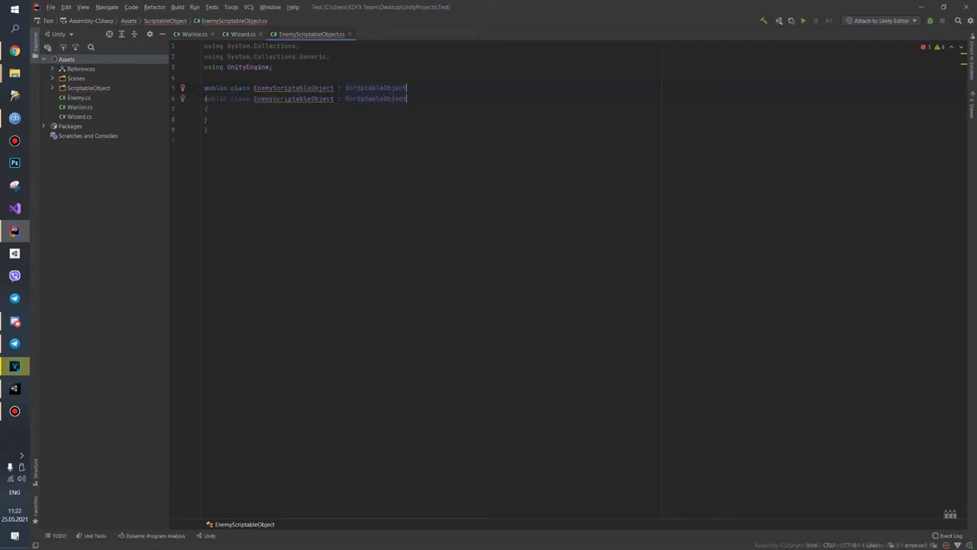
key(ctrl+alt+o)
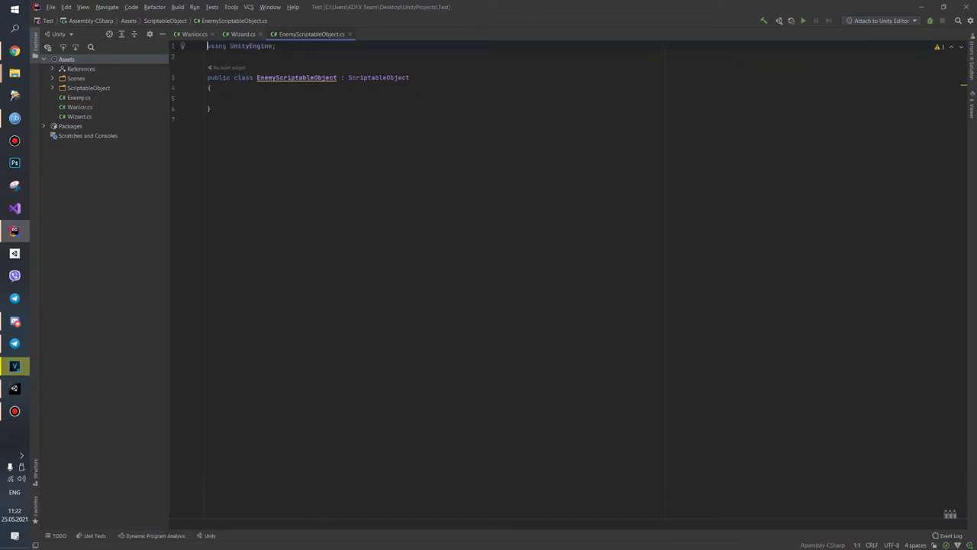
click(920, 7)
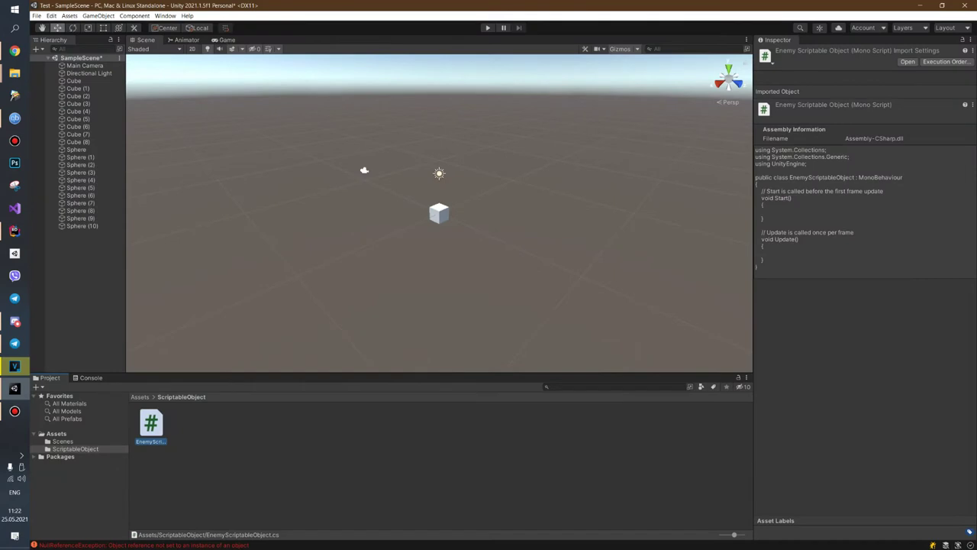
Inspect Cube (1)'s components, then return from Rider so Unity recompiles the scripts.
click(76, 87)
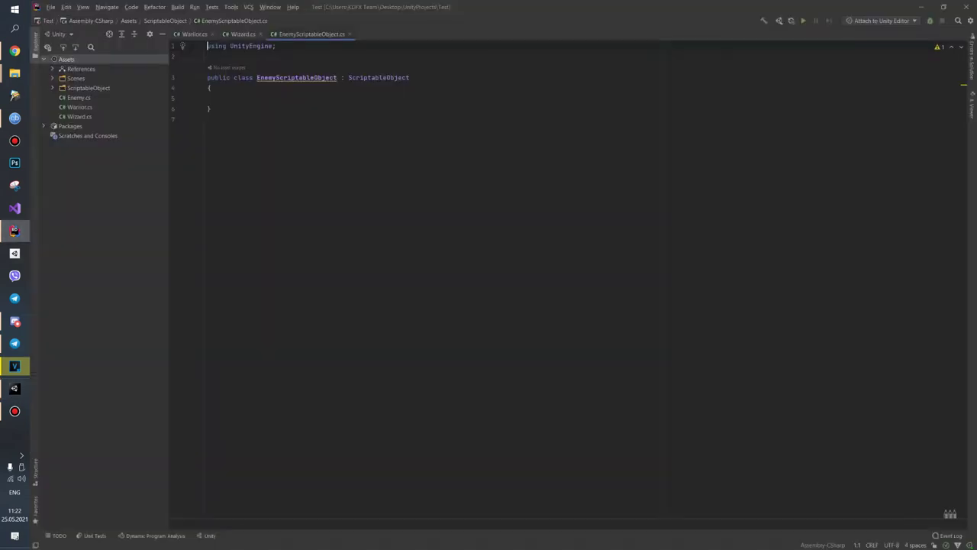
click(206, 87)
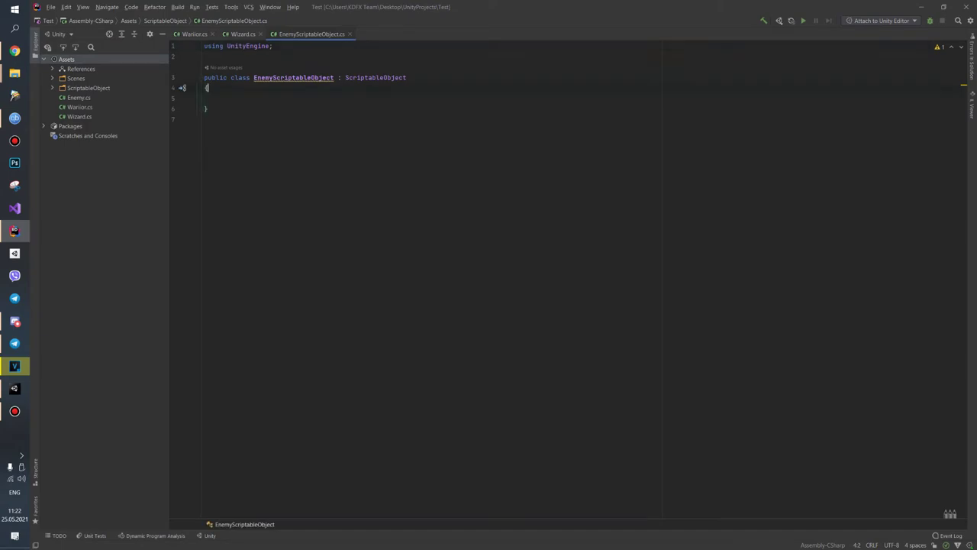
key(alt+Tab)
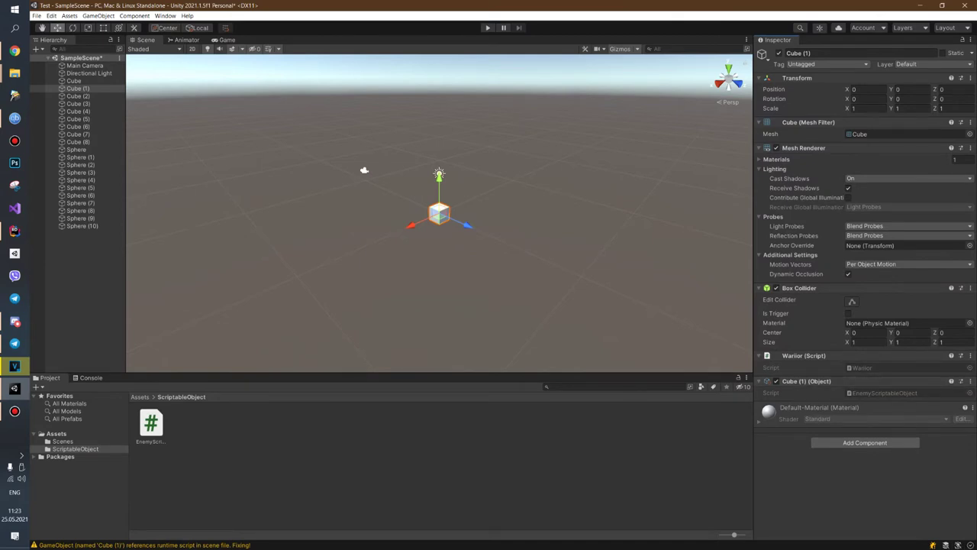
Remove the invalid Cube (1) (Object) component from Cube (1), keeping only the Warrior script.
right_click(877, 380)
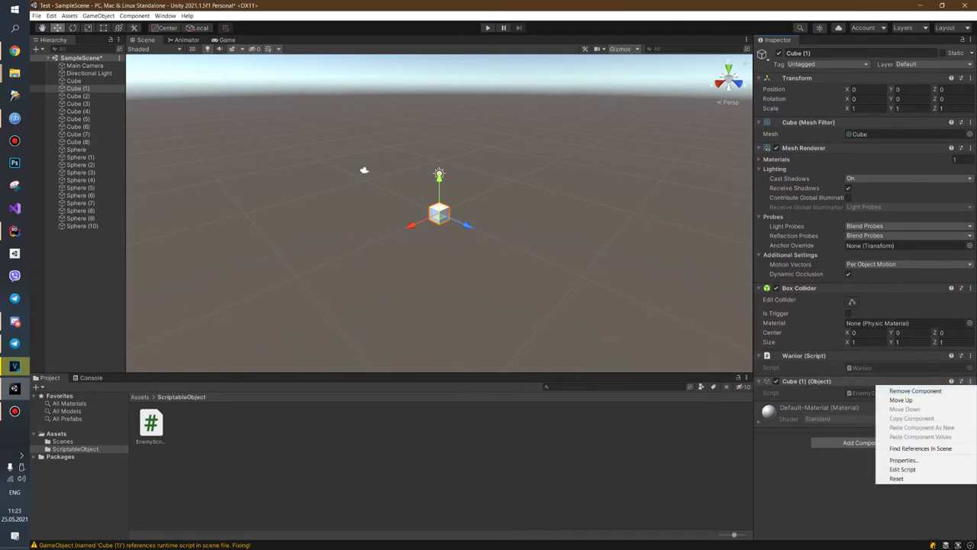
click(915, 390)
right_click(876, 383)
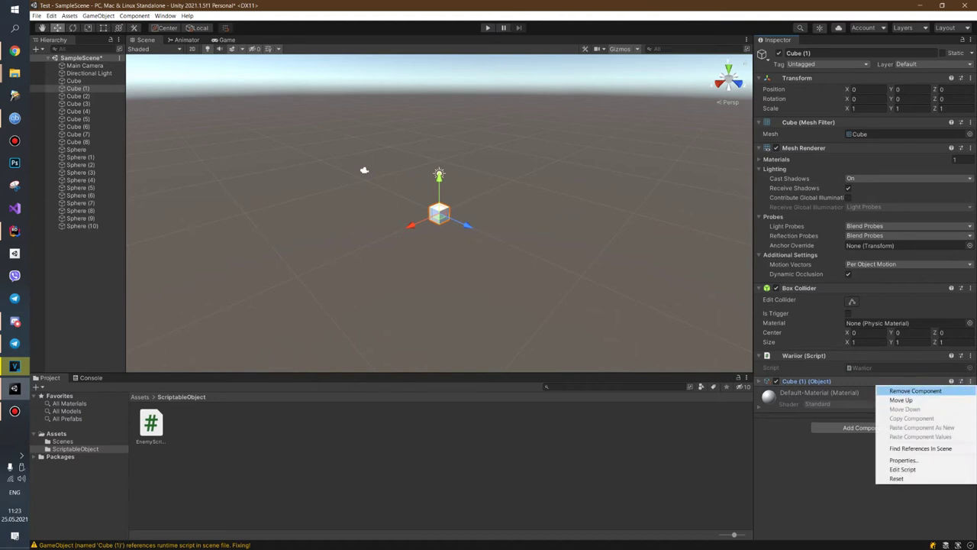
click(901, 389)
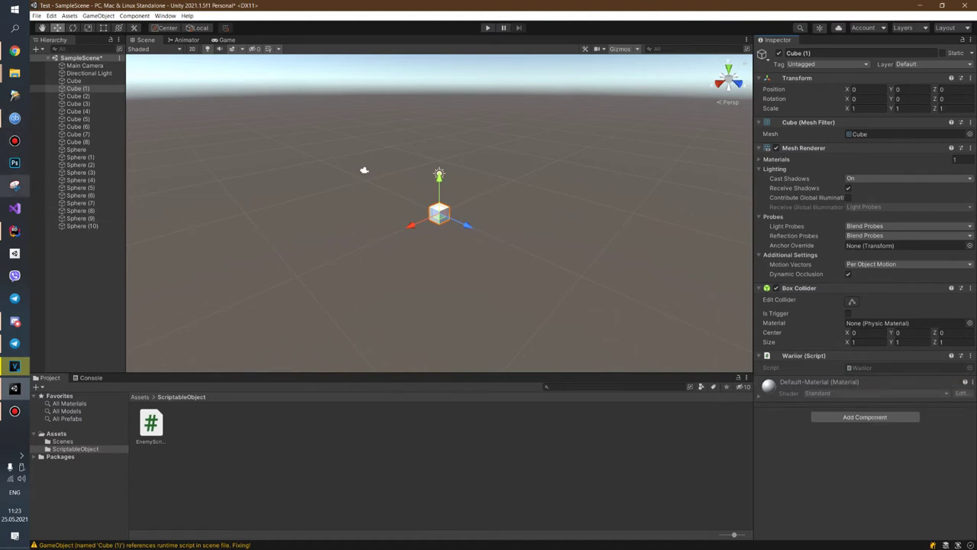
click(15, 229)
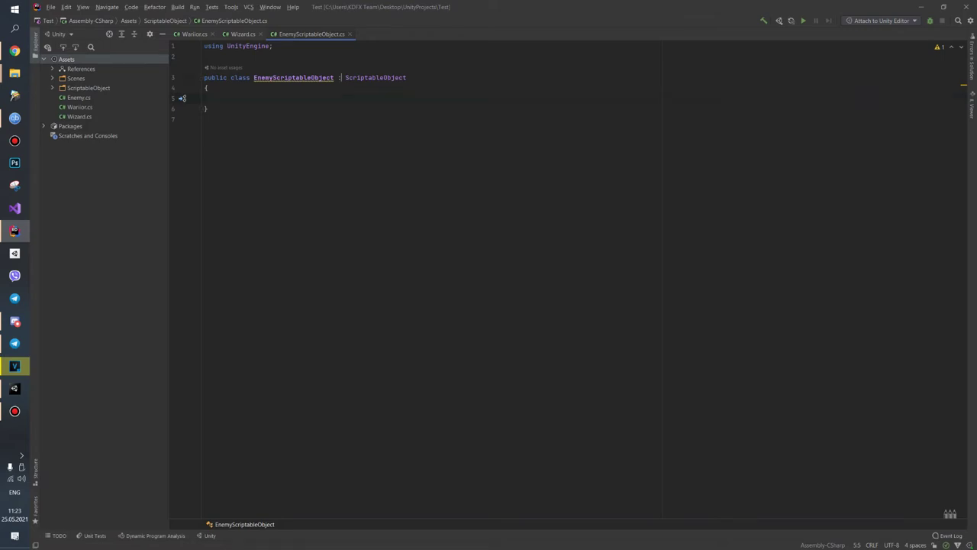
click(207, 87)
ctrl+click(386, 77)
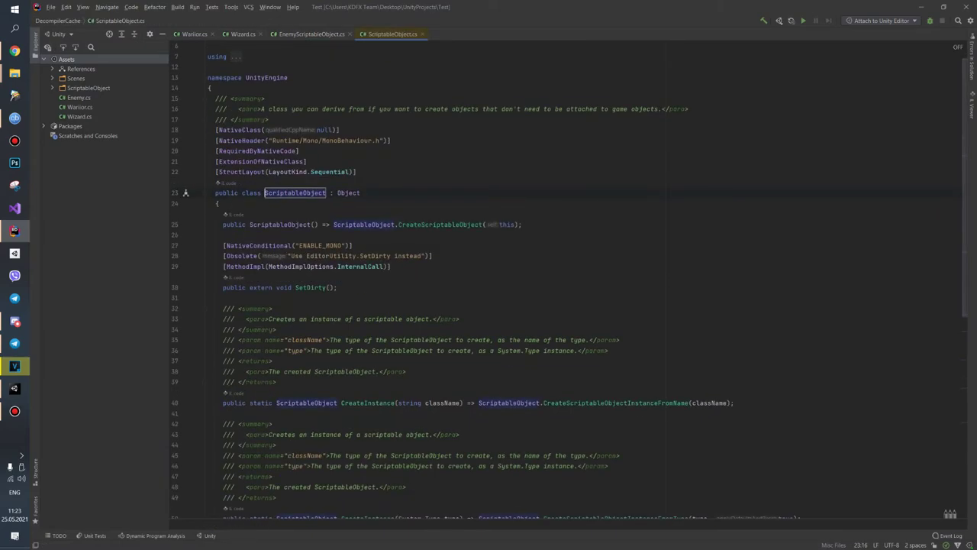
scroll(488, 305, down, 2)
click(361, 340)
scroll(360, 339, down, 6)
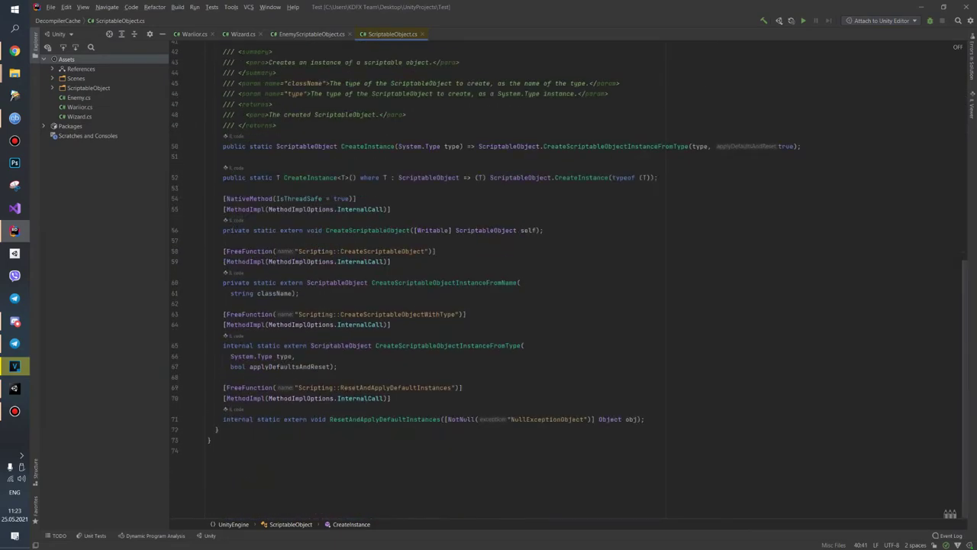
click(387, 230)
scroll(488, 290, up, 6)
scroll(489, 290, up, 5)
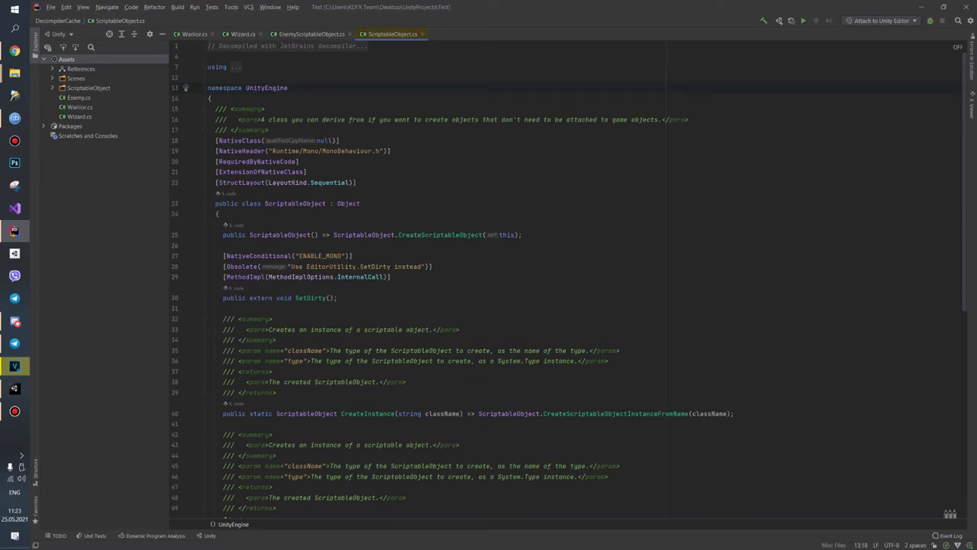
click(229, 307)
scroll(366, 193, down, 7)
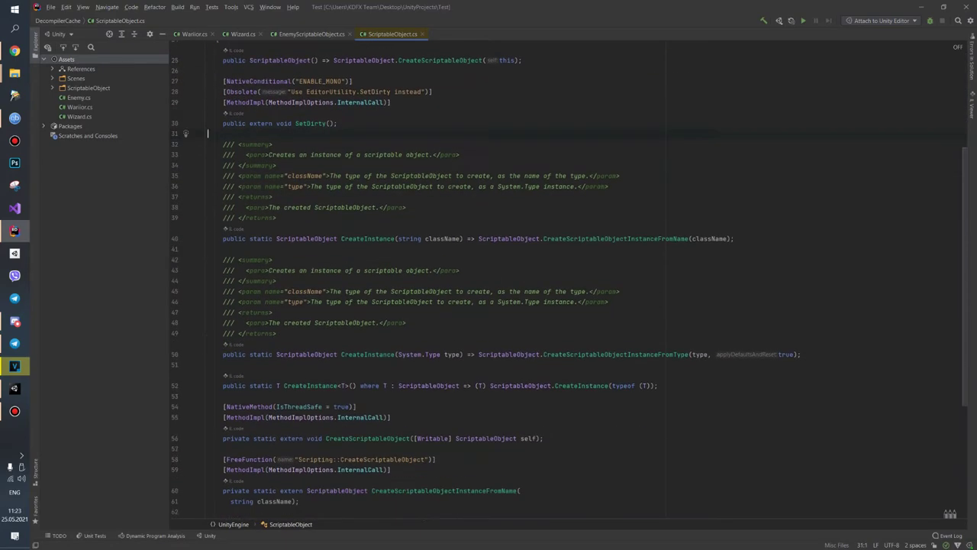
mouse_move(367, 193)
scroll(366, 193, down, 5)
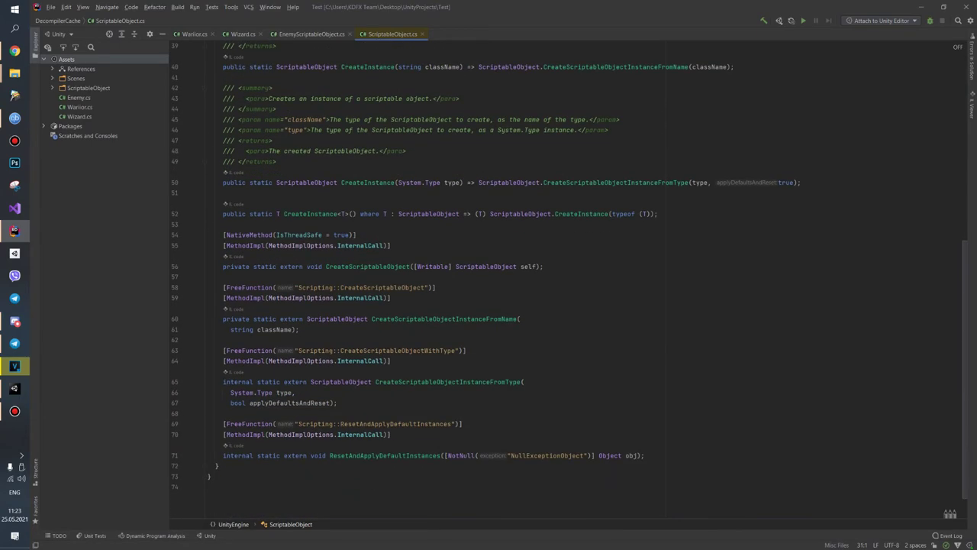
scroll(367, 193, up, 3)
click(422, 33)
key(Up)
key(Up)
double_click(376, 77)
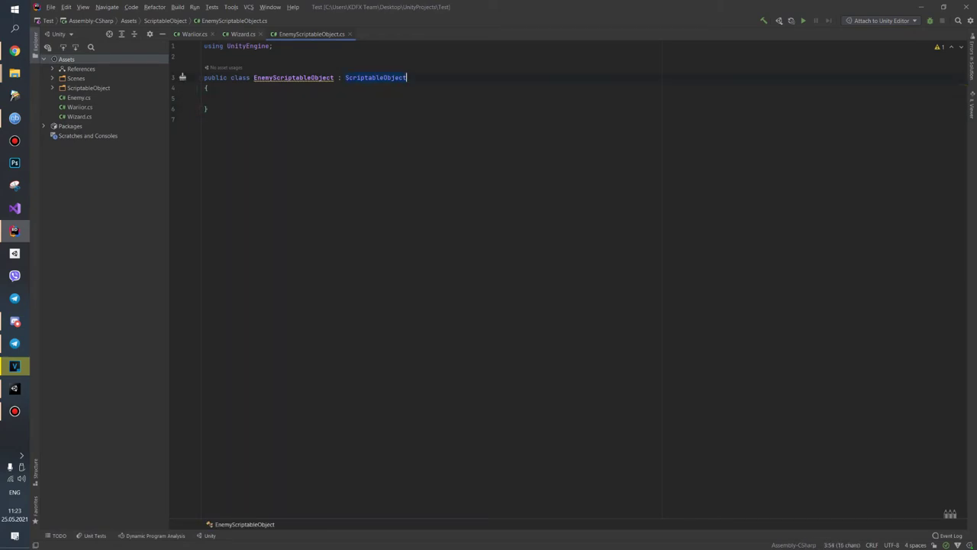
click(219, 97)
click(403, 77)
ctrl+click(404, 77)
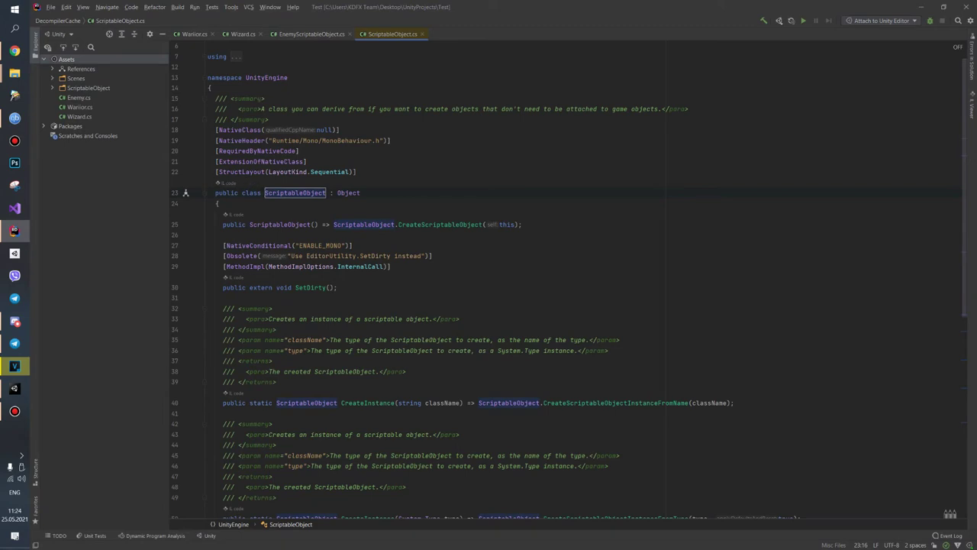
scroll(570, 280, down, 1)
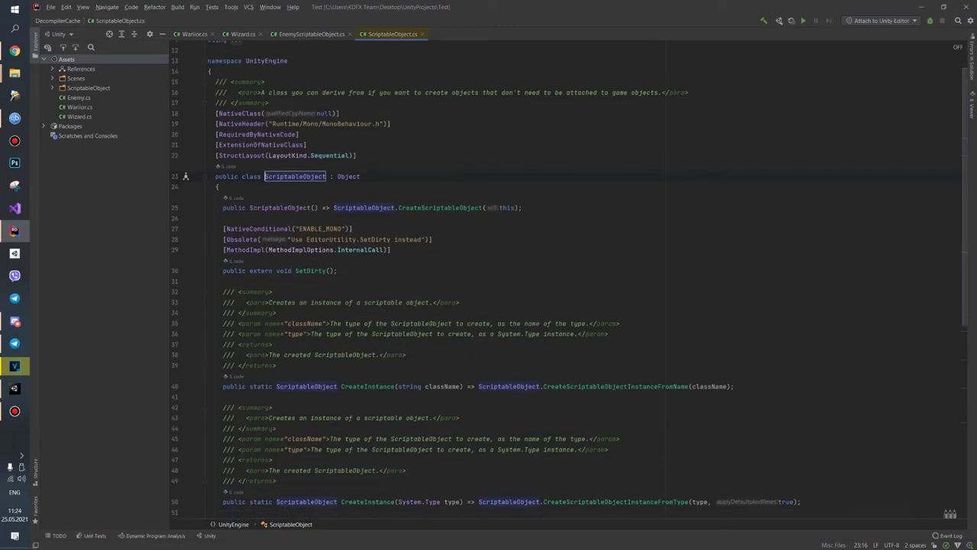
click(256, 214)
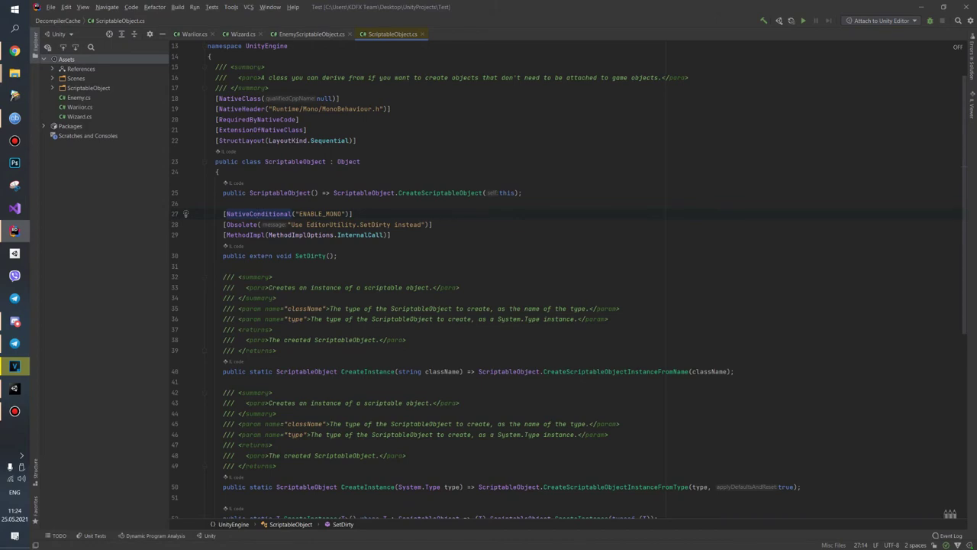
key(ctrl+F4)
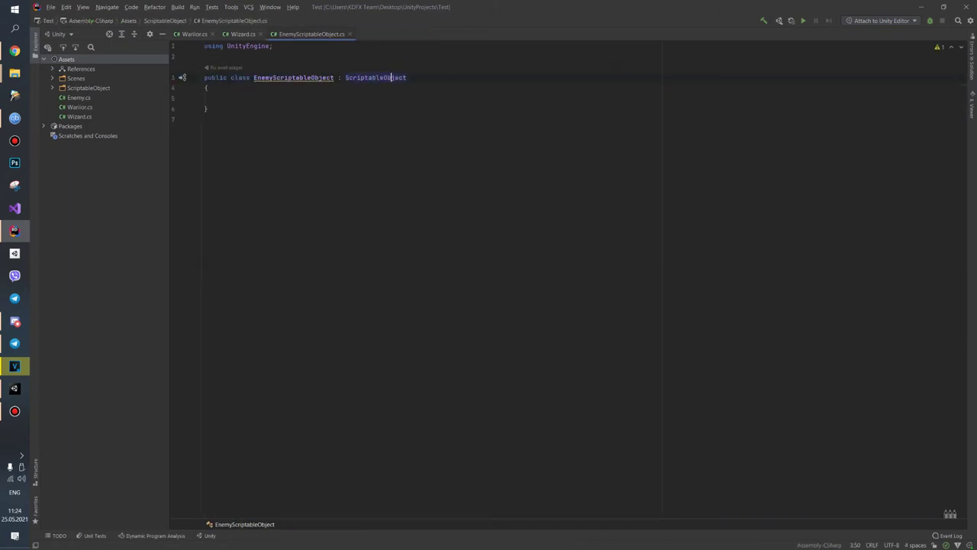
Declare [SerializeField] private int time = 90 inside the EnemyScriptableObject class.
click(219, 97)
text([ser)
key(Return)
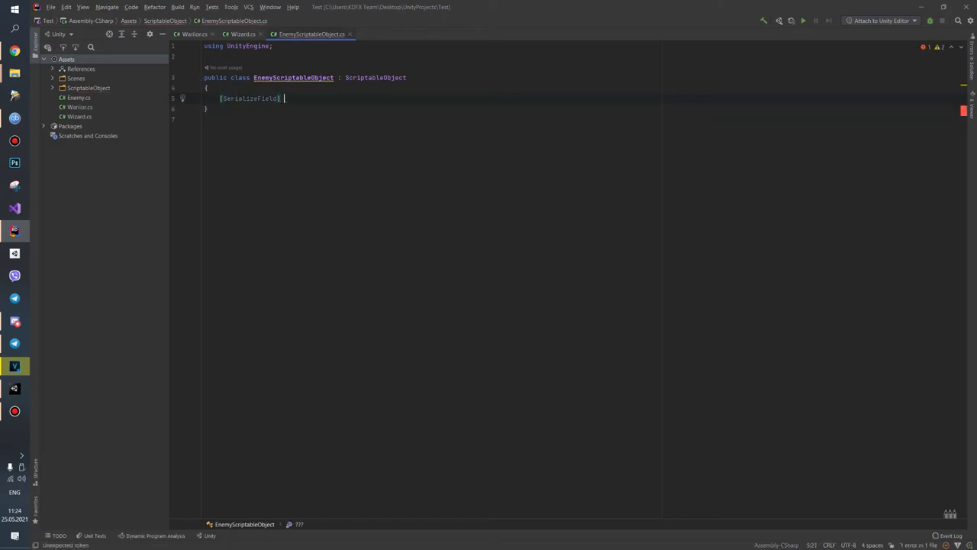
text(private int t)
text(ime)
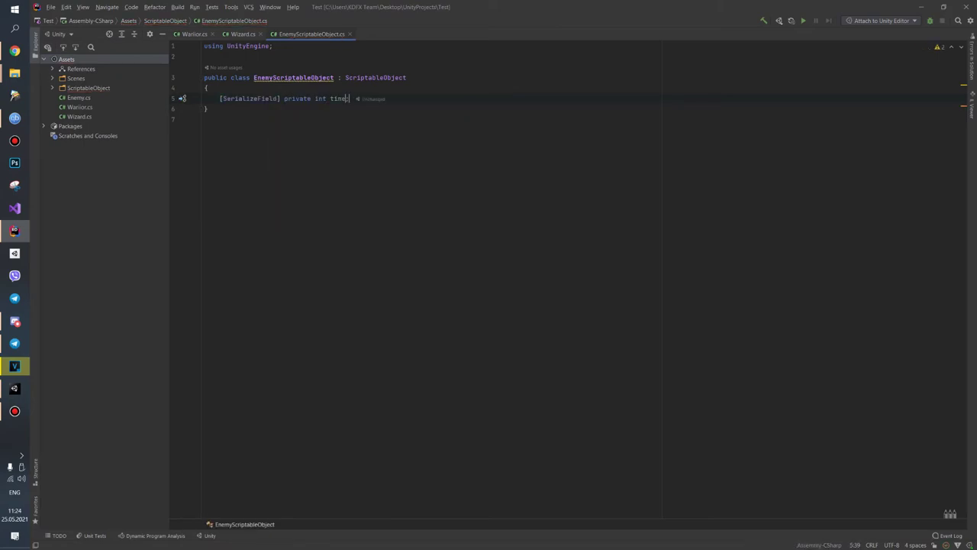
text( = 90)
click(205, 118)
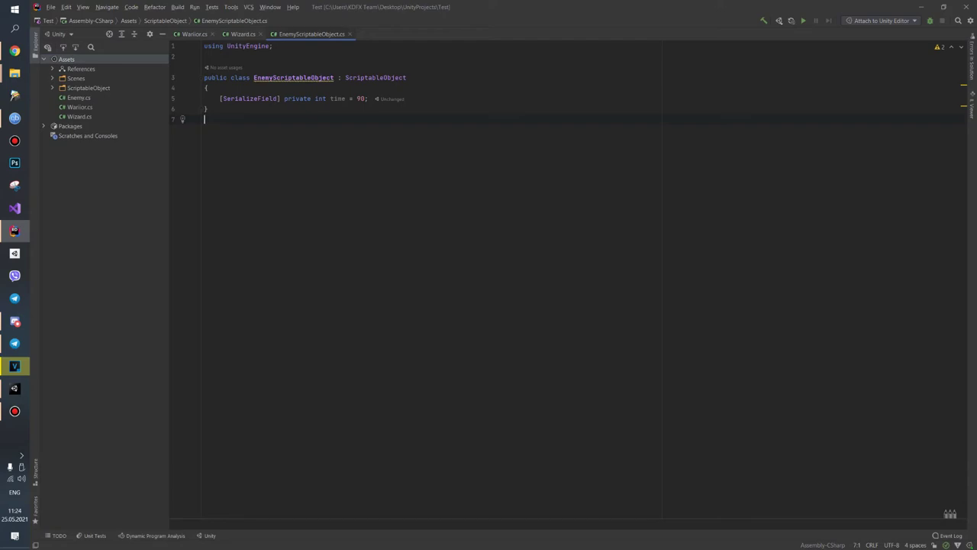
key(alt+Tab)
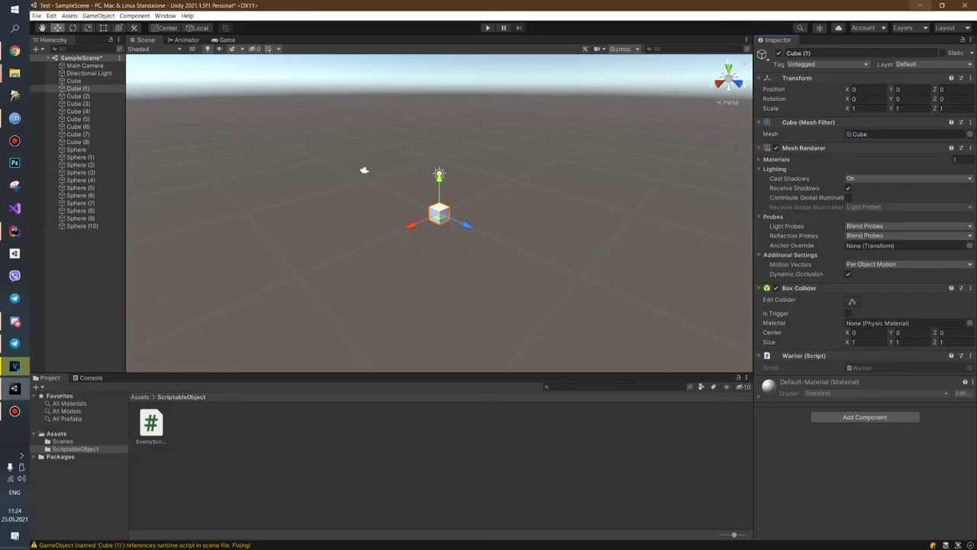
Set a box collider value to 1, then change the time field default from 90 to 85.
mouse_move(846, 342)
mouse_down()
mouse_move(862, 342)
mouse_move(849, 342)
mouse_up()
text(1)
key(alt+Tab)
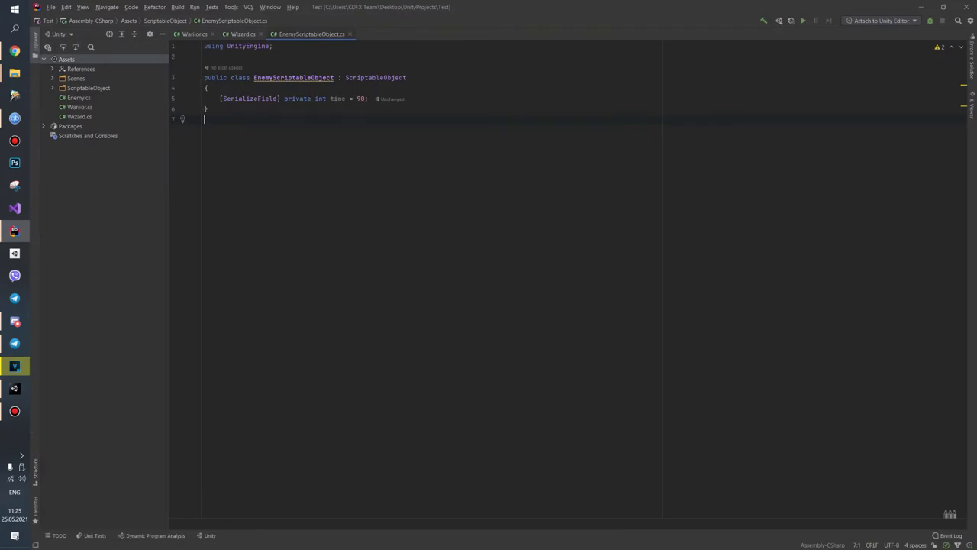
key(Up)
key(Up)
key(Home)
key(shift+End)
key(Left)
key(BackSpace)
key(BackSpace)
text(85)
click(204, 119)
click(368, 99)
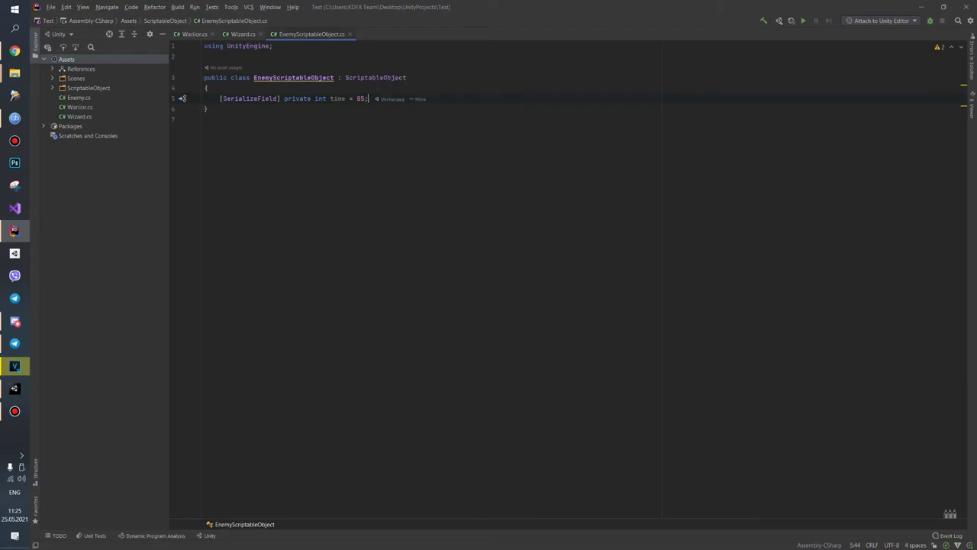
Let Unity recompile and select the CreateAssetMenu line in the ScriptableObject docs example.
click(921, 7)
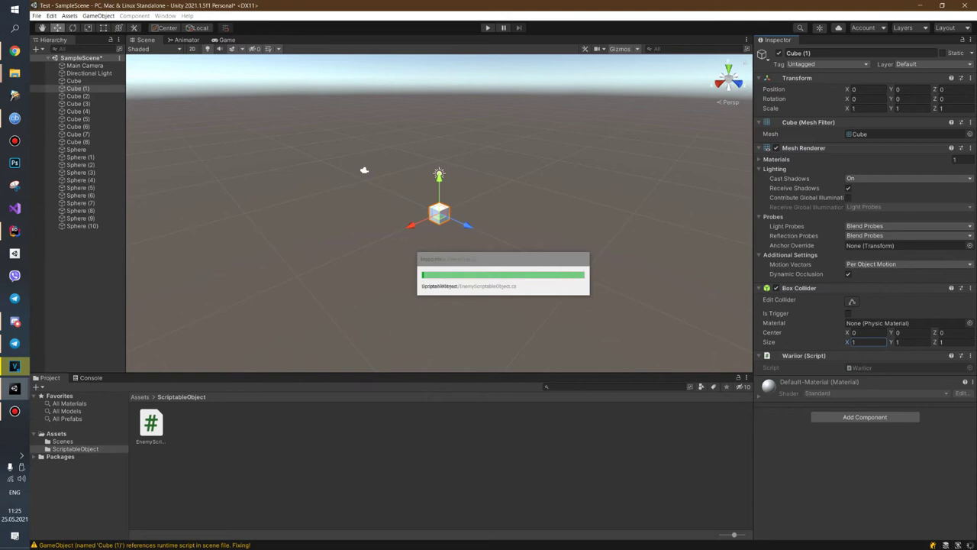
click(14, 230)
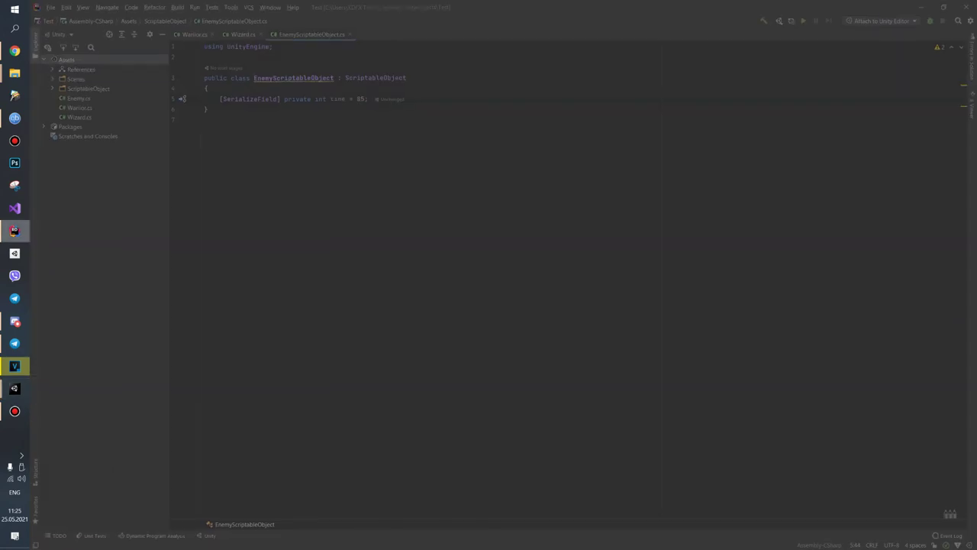
click(15, 50)
scroll(580, 320, down, 5)
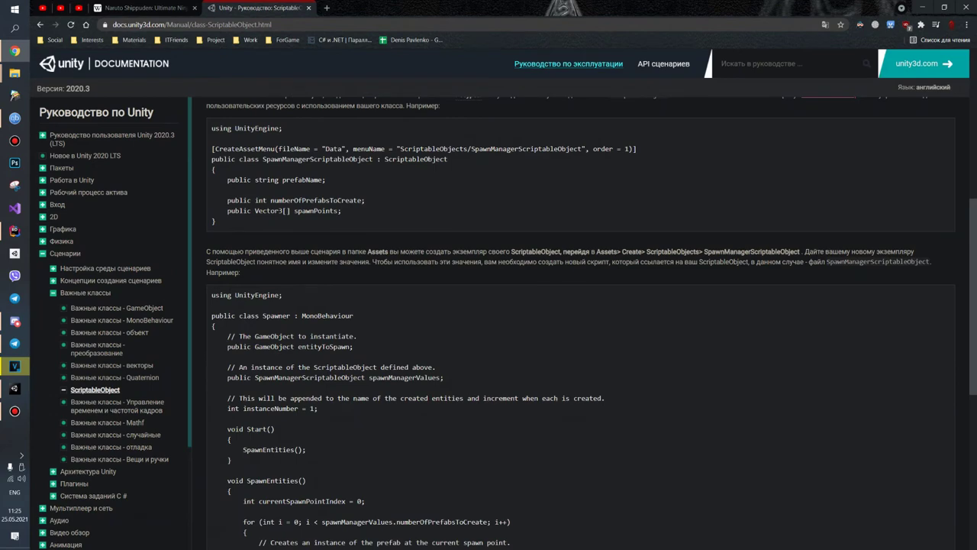
drag(212, 149, 637, 148)
key(ctrl+c)
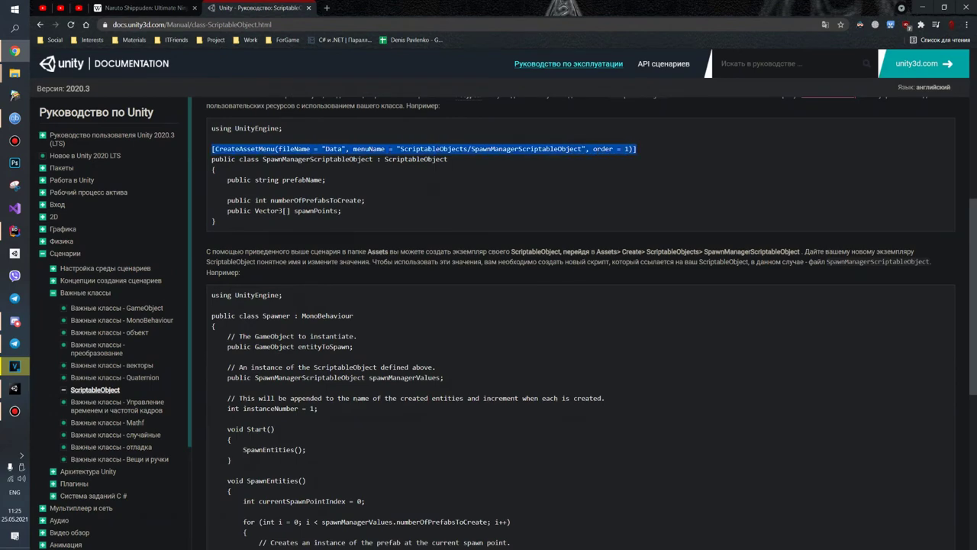
click(922, 7)
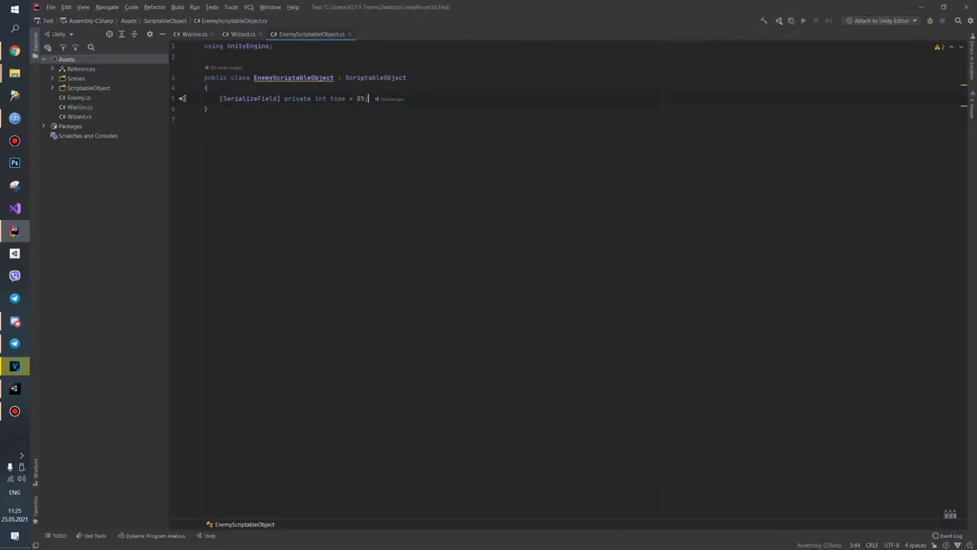
Paste the copied CreateAssetMenu attribute on a new line above the EnemyScriptableObject class.
click(295, 77)
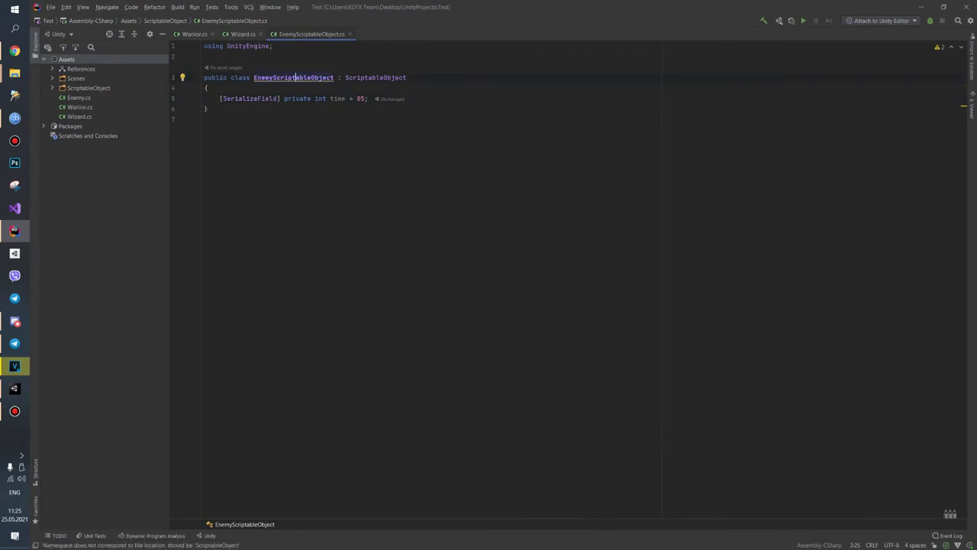
click(203, 57)
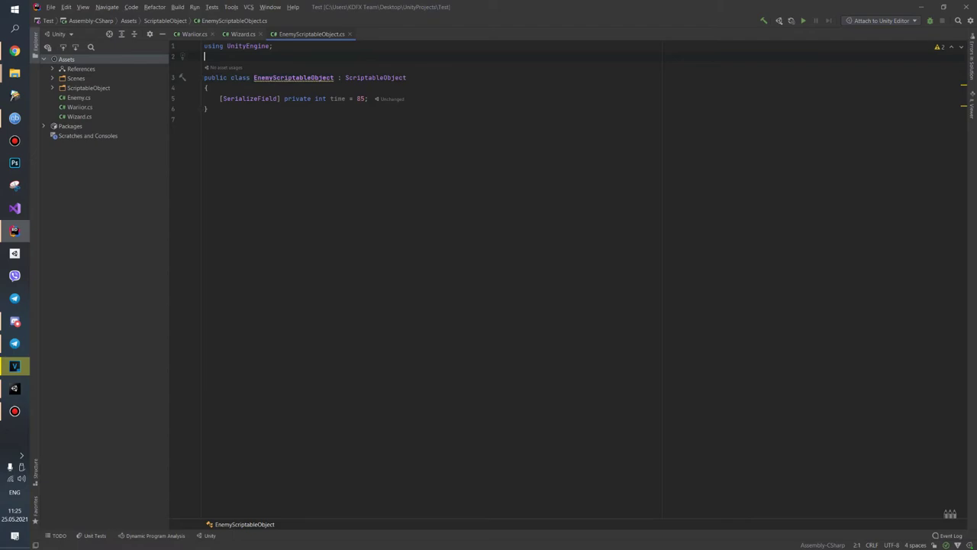
key(Return)
key(ctrl+v)
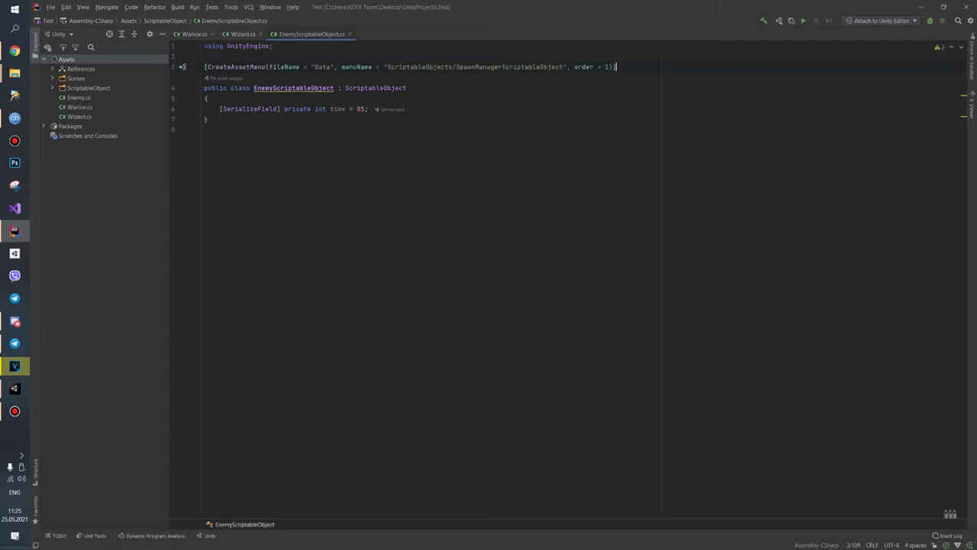
click(237, 66)
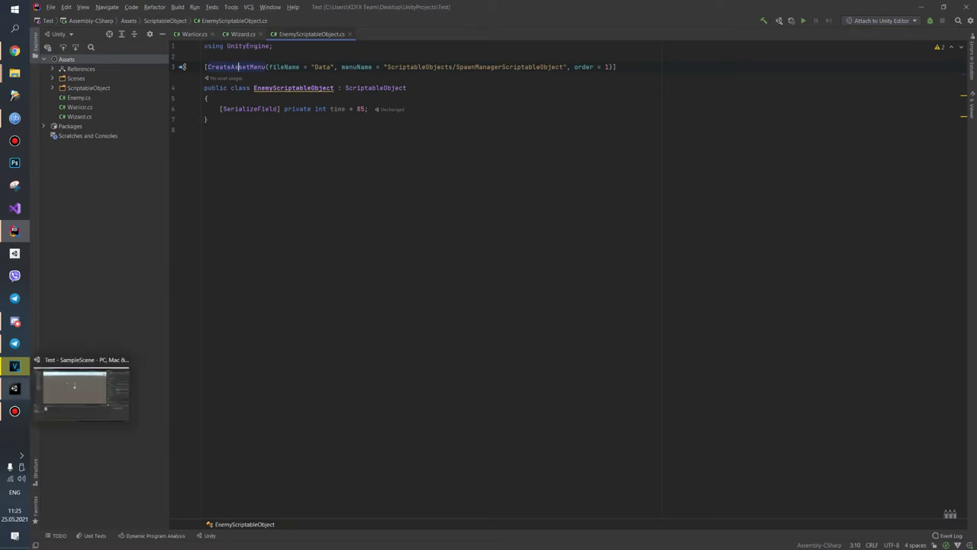
click(15, 365)
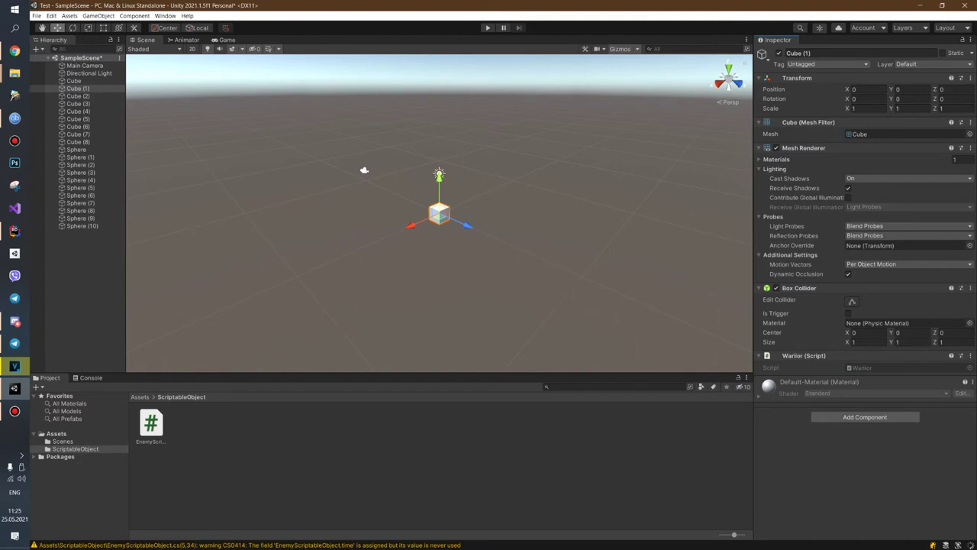
Check that Unity's Create menu now lists ScriptableObjects > SpawnManagerScriptableObject.
right_click(215, 442)
mouse_move(244, 238)
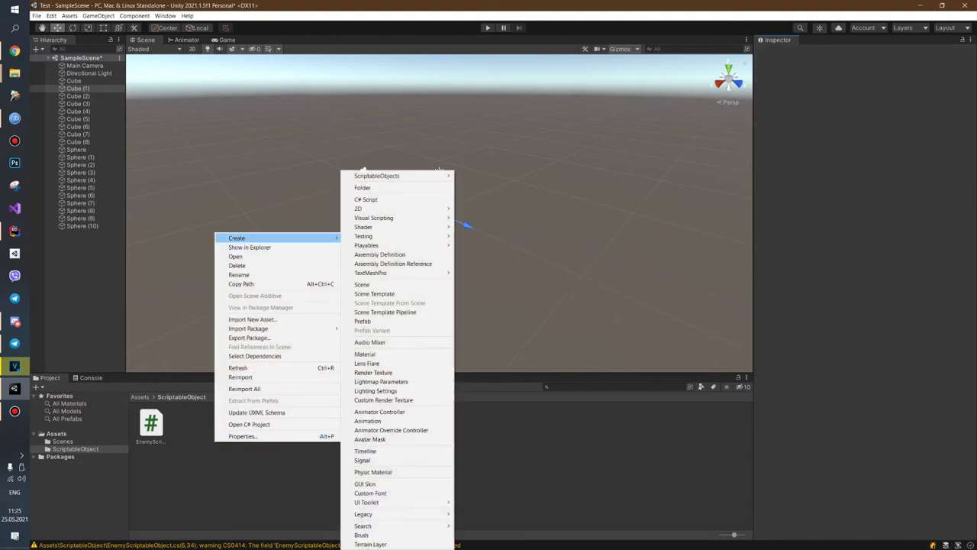
mouse_move(376, 176)
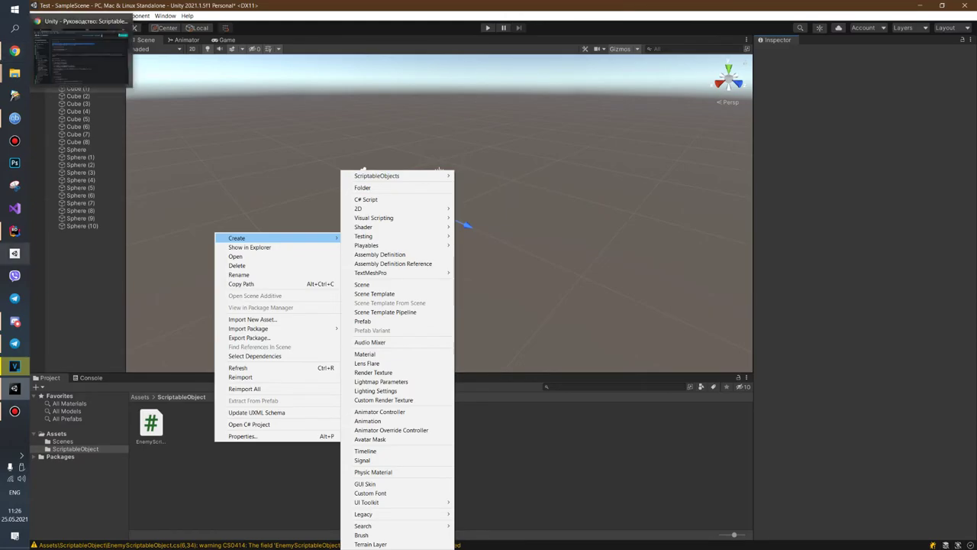
click(15, 230)
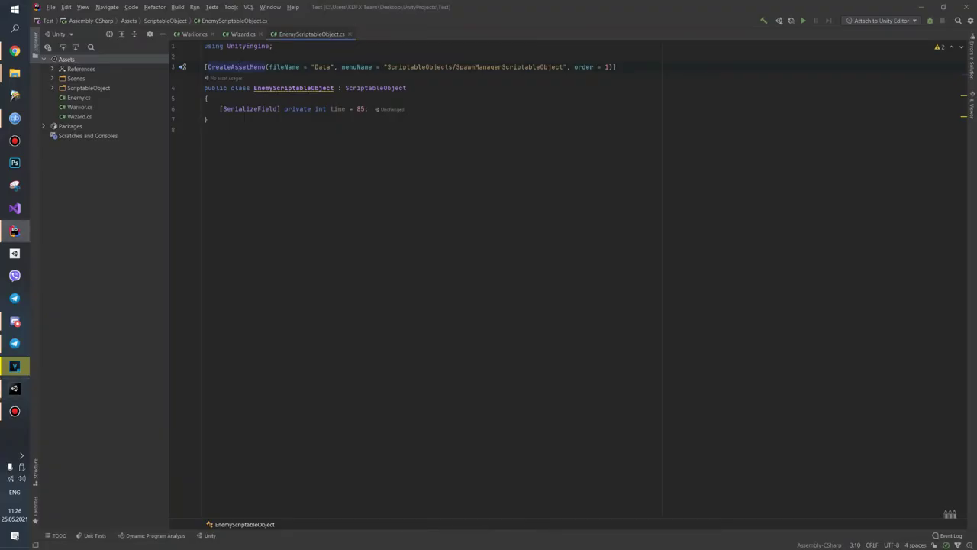
click(15, 388)
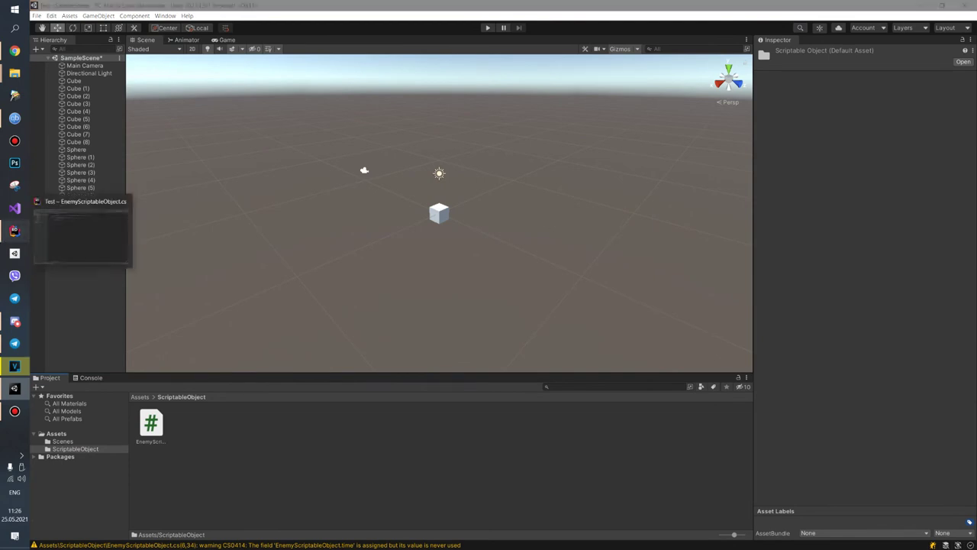
click(15, 230)
Change the attribute to fileName "Enemy", menuName "Enemy/CreateEnemy", and add 5 to the order value.
double_click(323, 67)
text(Enemy)
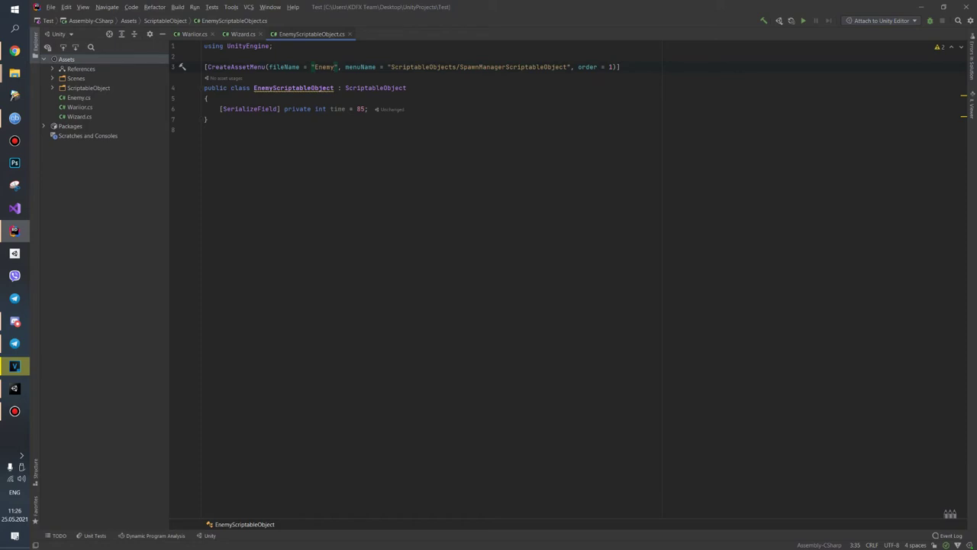
click(360, 66)
drag(390, 66, 458, 66)
text(Enemy)
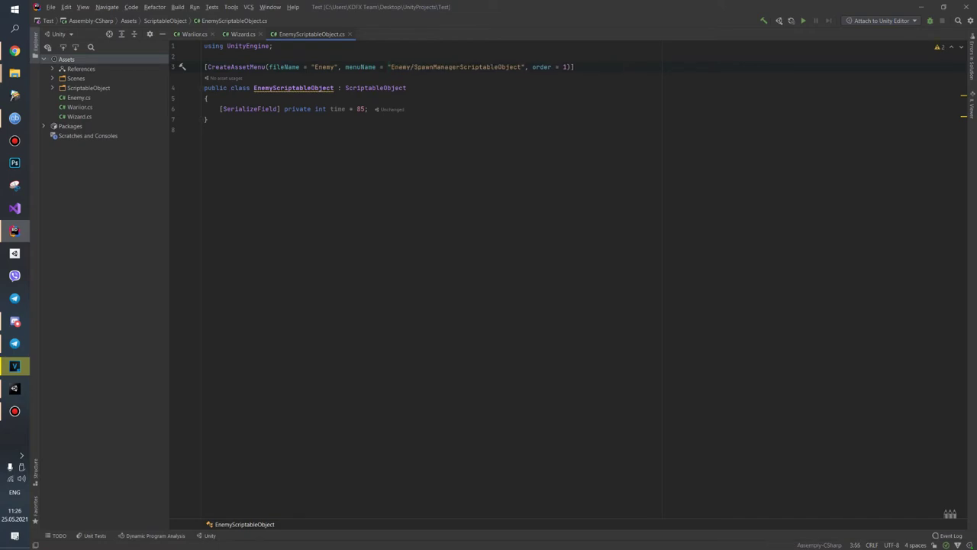
double_click(448, 67)
text(Create)
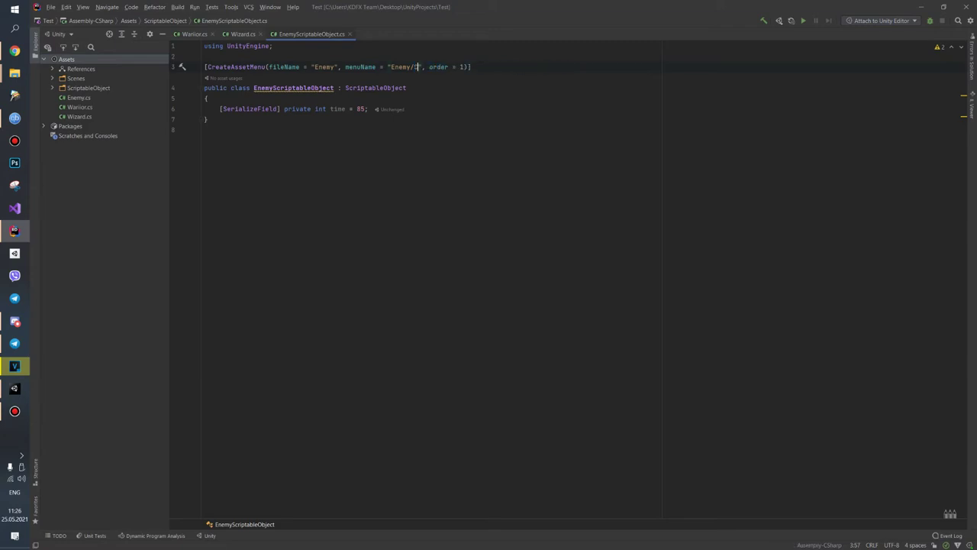
text(Enemy)
click(498, 67)
text(5)
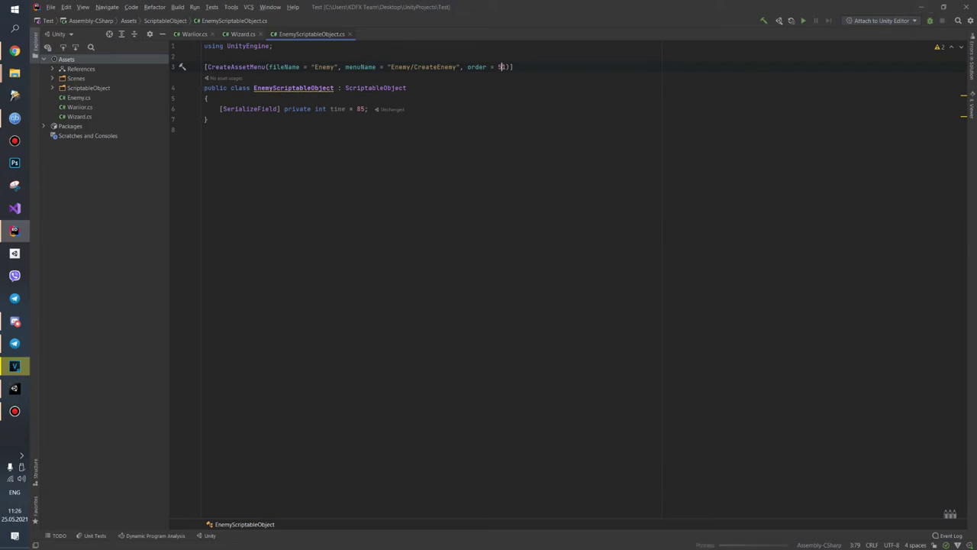
click(921, 7)
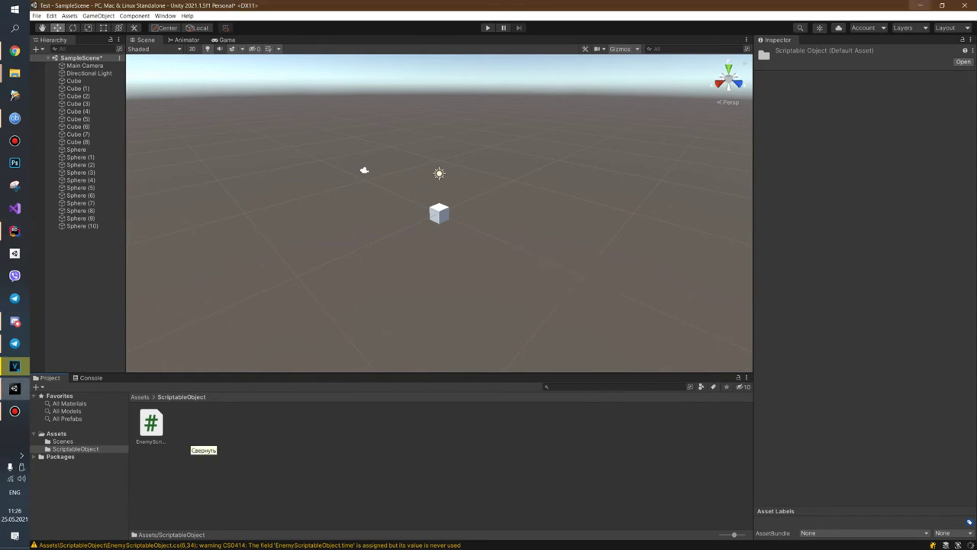
Create an Enemy > CreateEnemy asset named Warrior in the ScriptableObject folder.
right_click(192, 439)
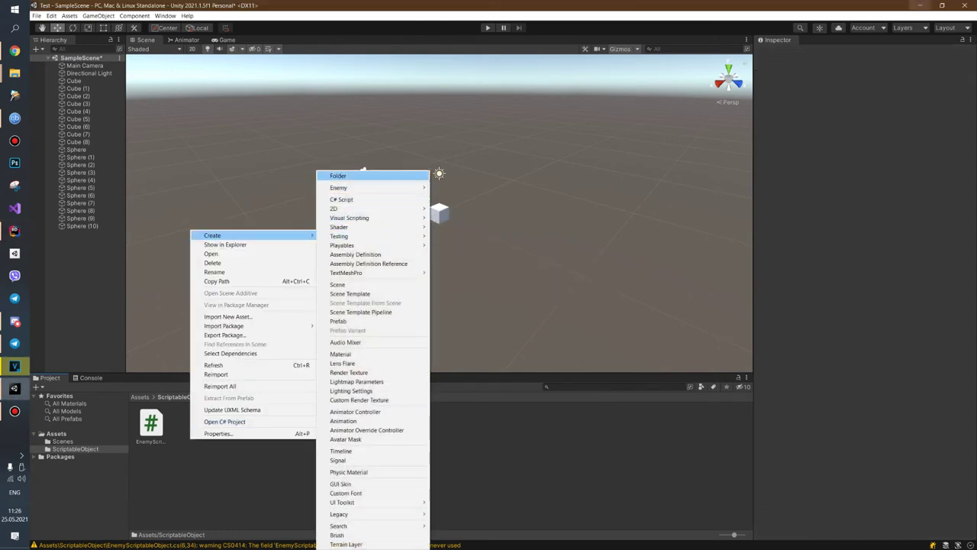
mouse_move(340, 187)
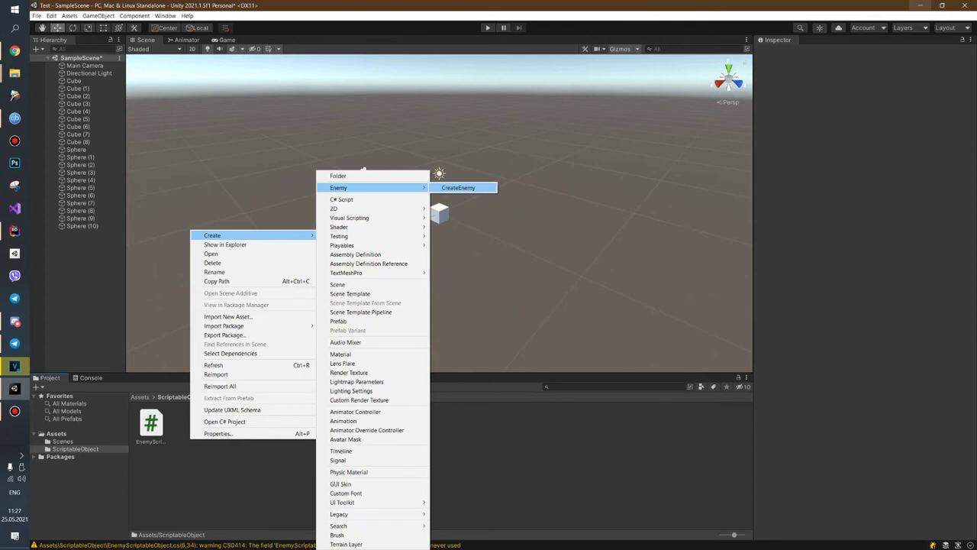
click(458, 187)
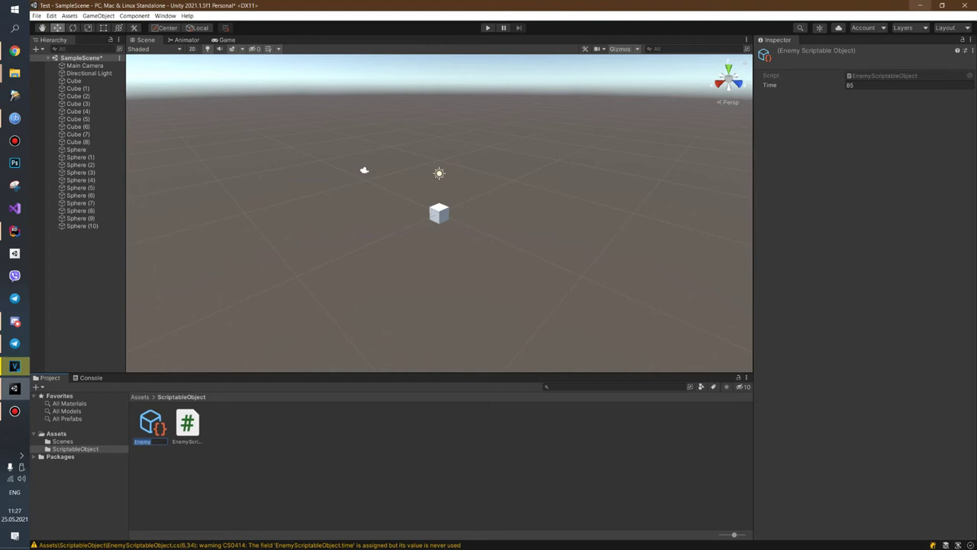
text(Warrior)
key(Return)
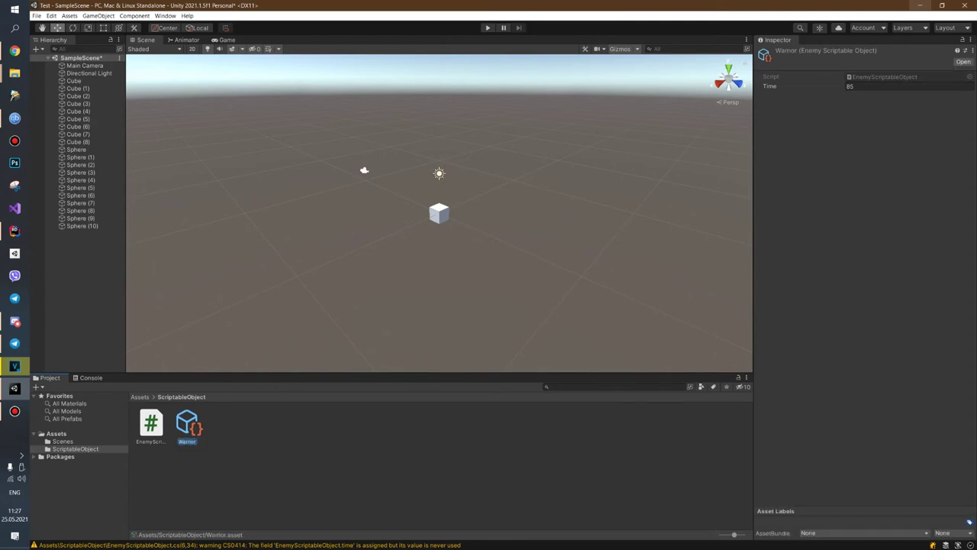
double_click(151, 423)
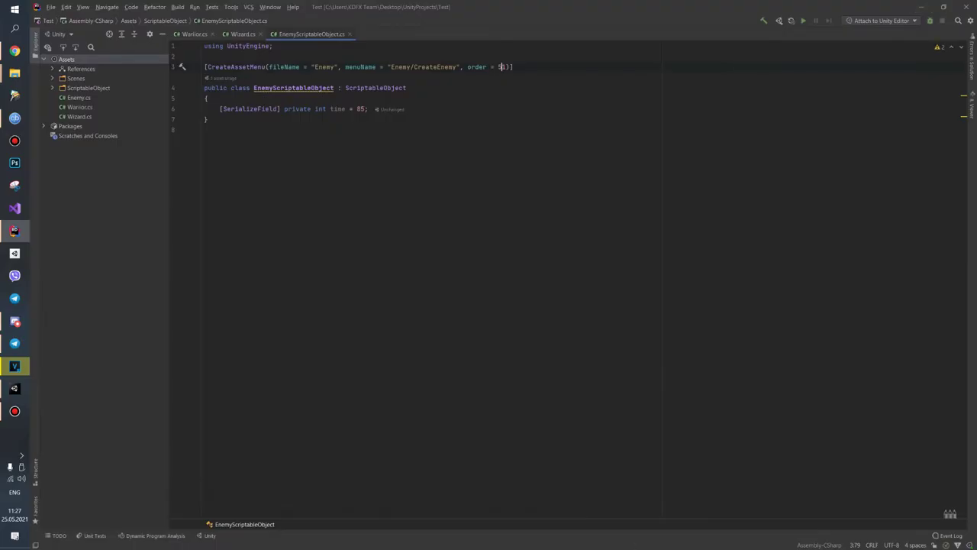
Rename the time field to health, duplicate it as damage, and save the script.
key(BackSpace)
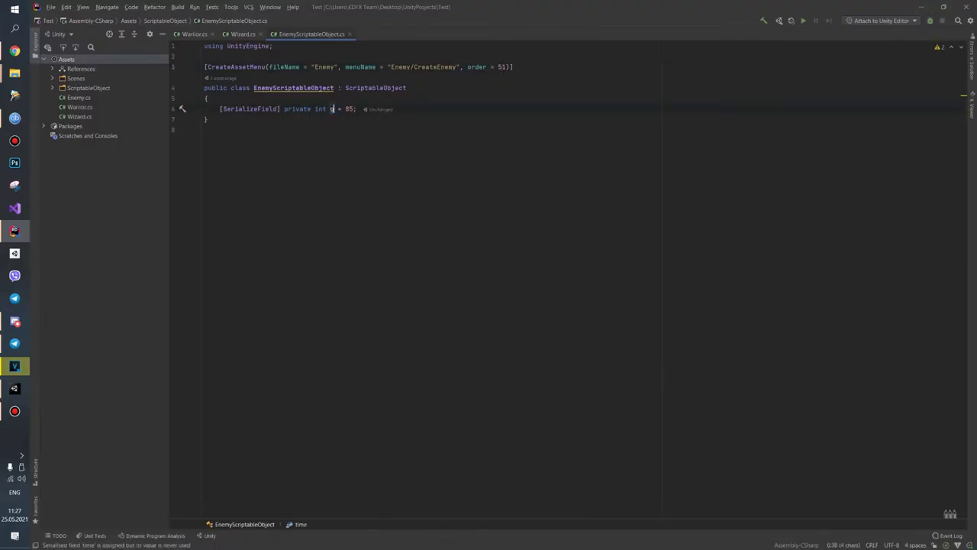
text(health)
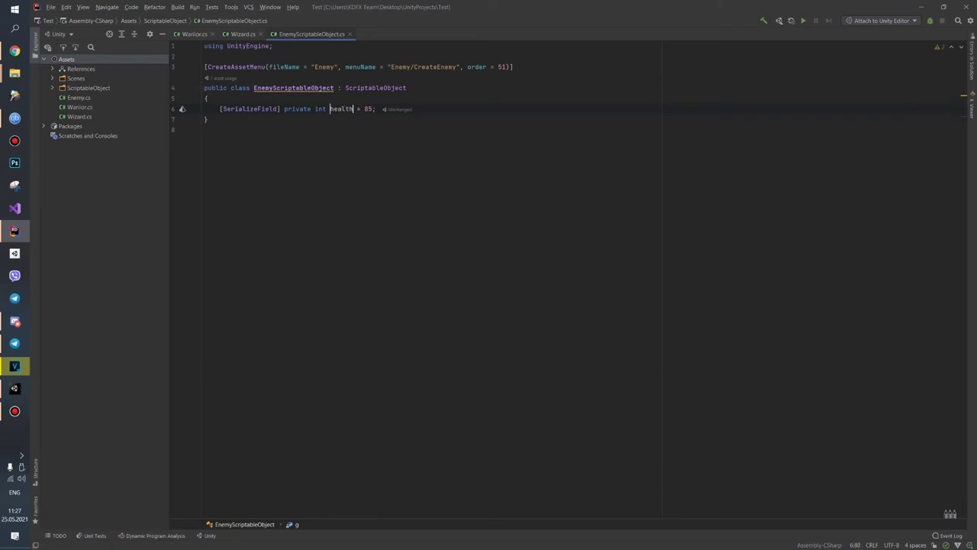
key(ctrl+d)
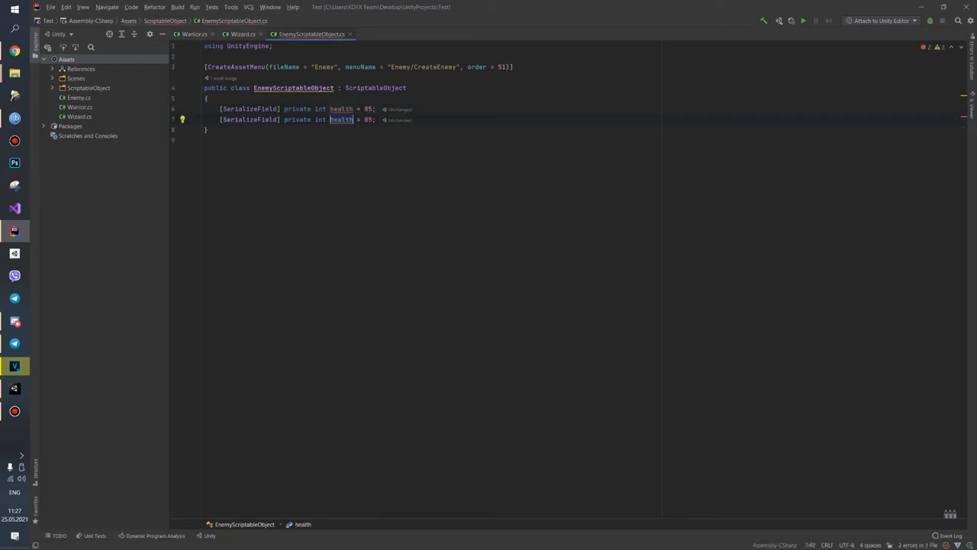
text(damage)
key(ctrl+a)
key(Right)
key(ctrl+s)
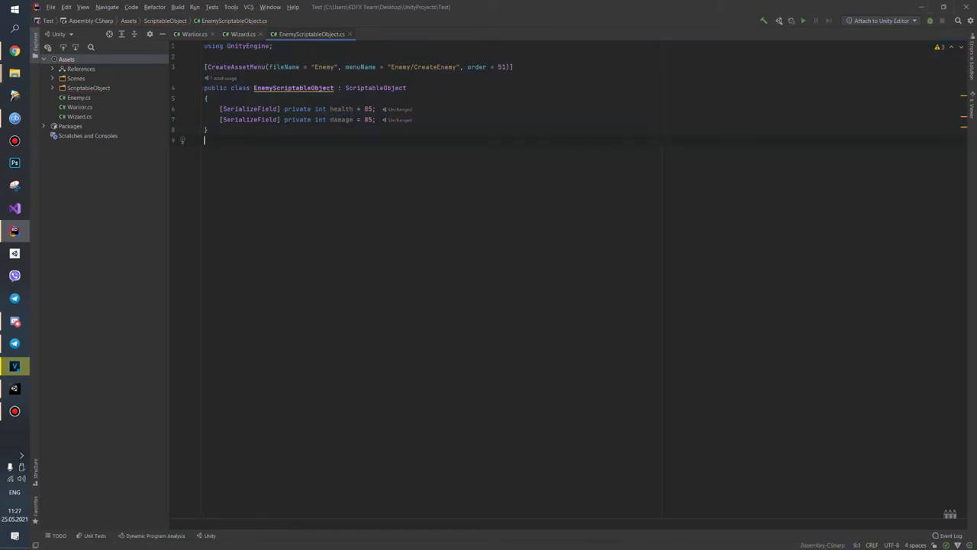
click(364, 120)
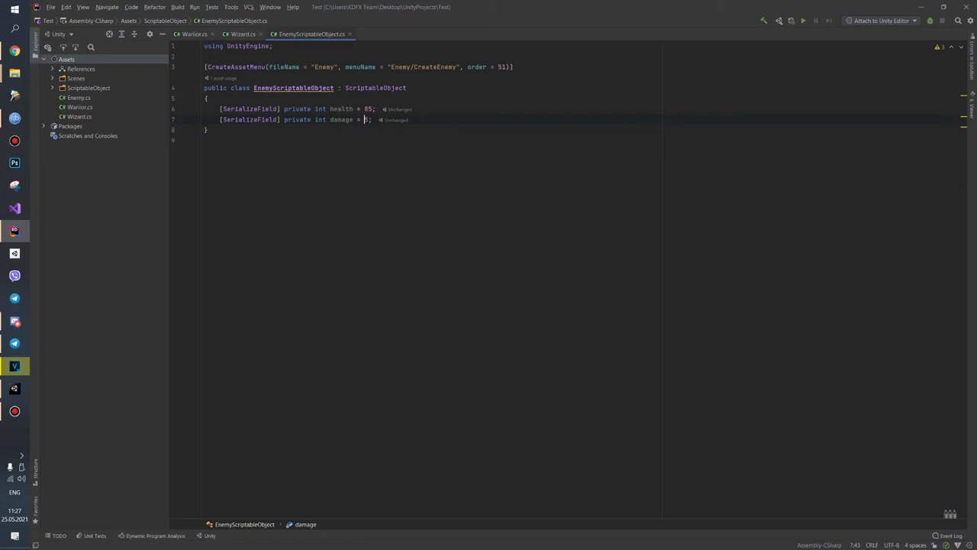
text(2)
click(922, 6)
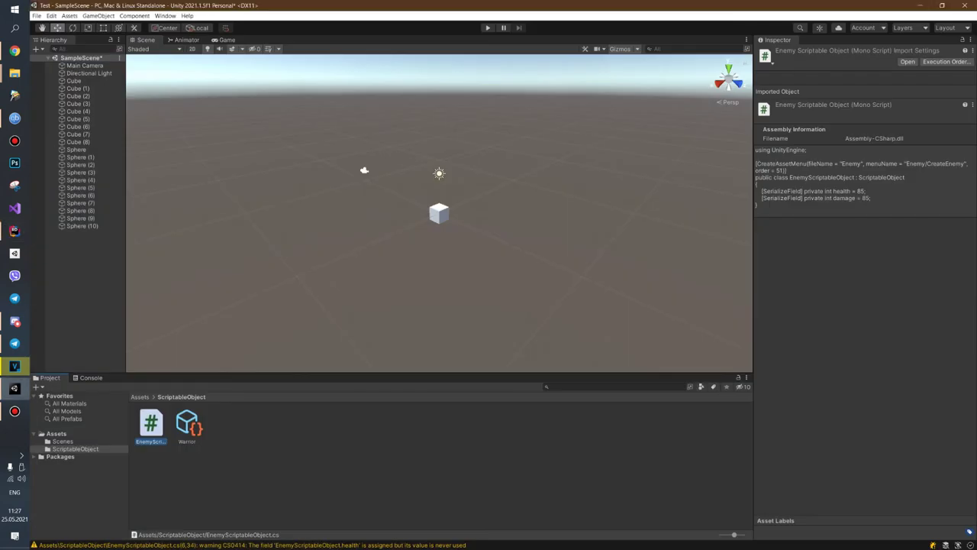
Compare the Warrior asset's Health 85 and Damage 85 with the script's new damage default of 25.
key(Right)
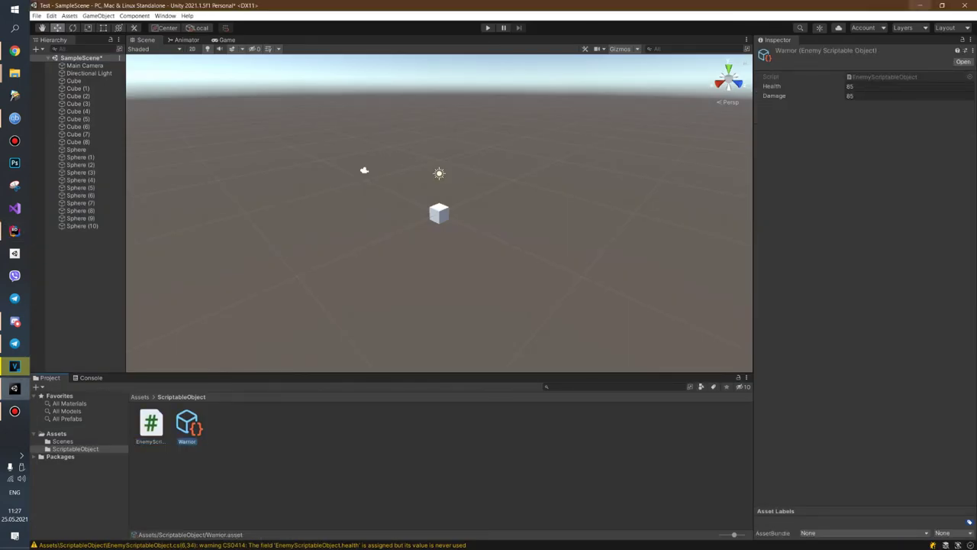
mouse_move(14, 230)
click(15, 230)
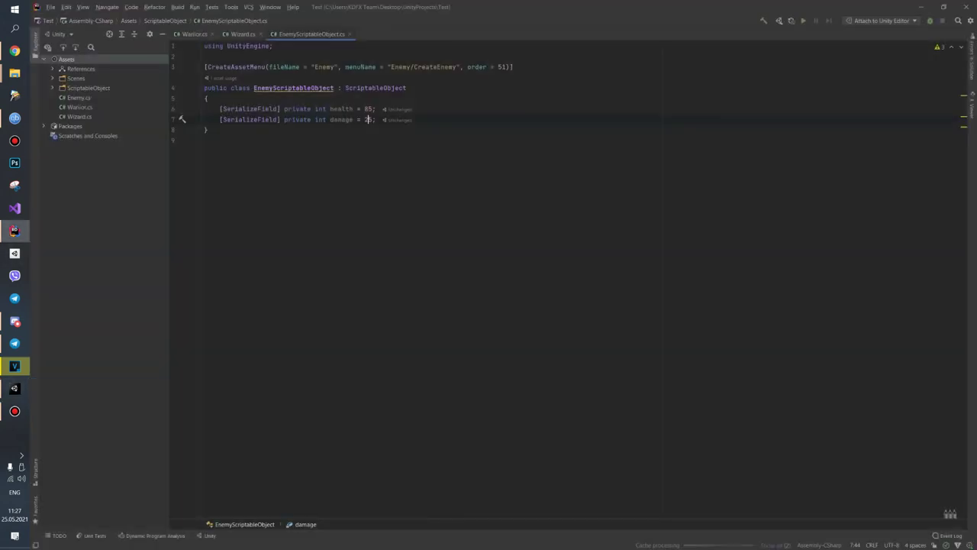
key(alt+Tab)
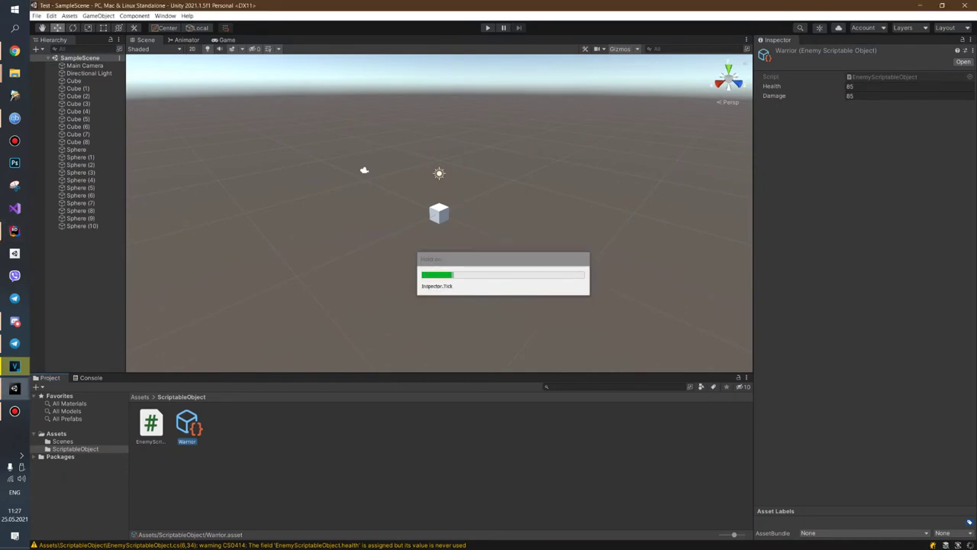
click(187, 425)
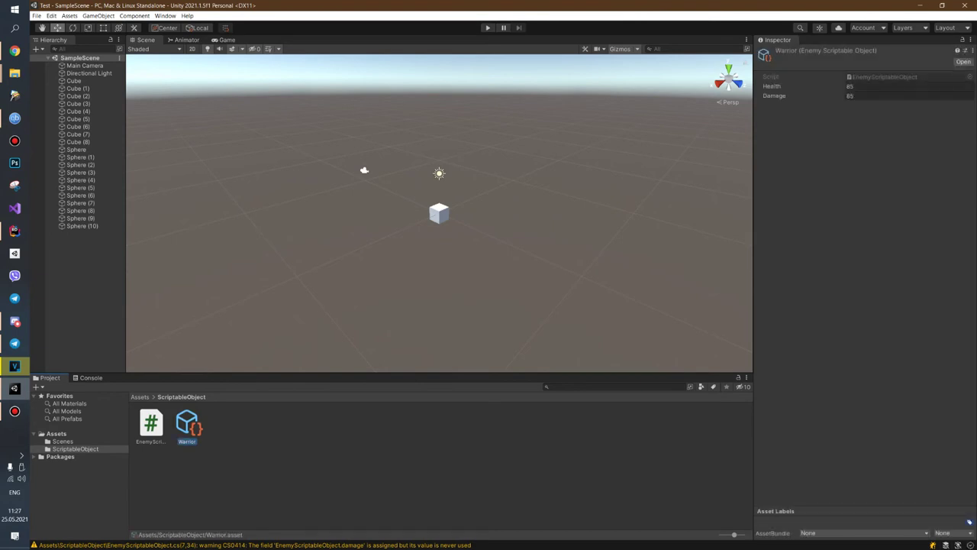
click(82, 226)
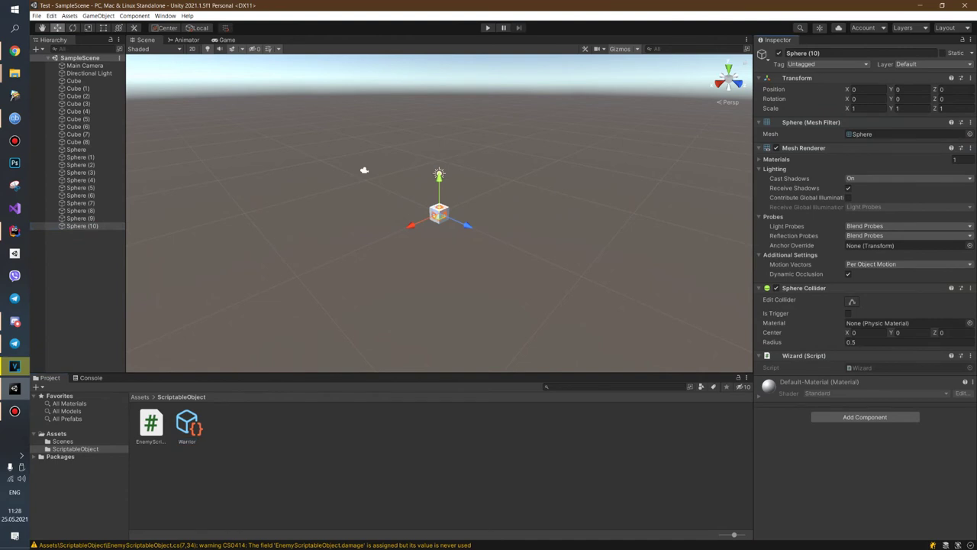
click(151, 424)
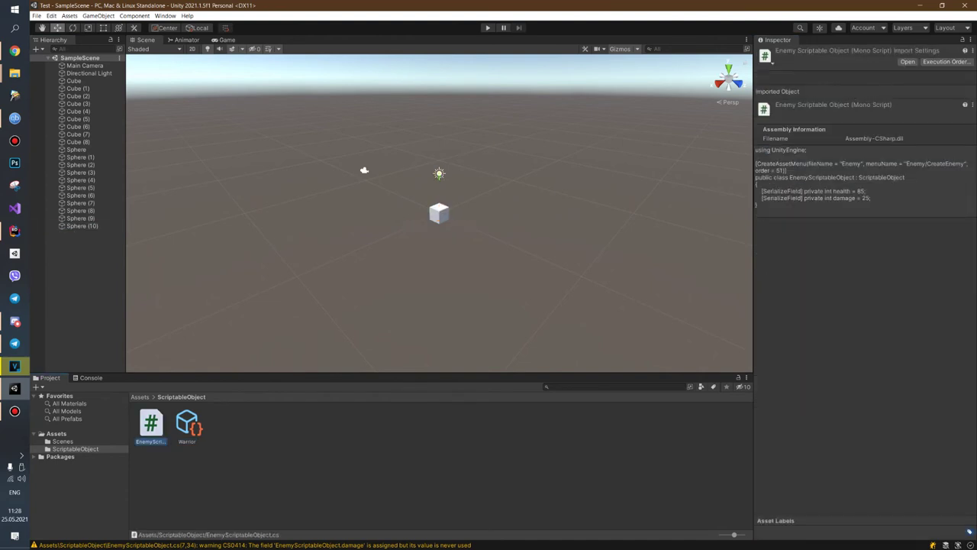
click(187, 424)
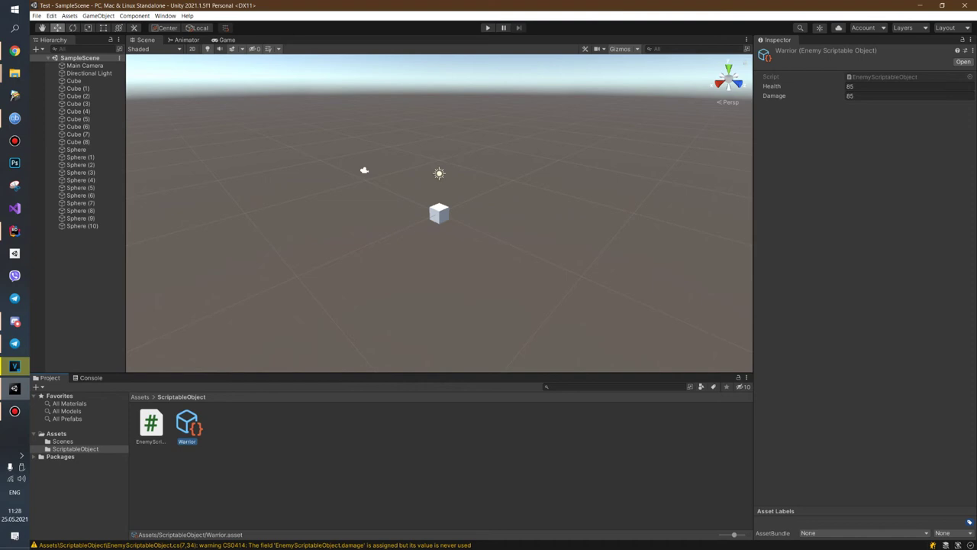
click(14, 411)
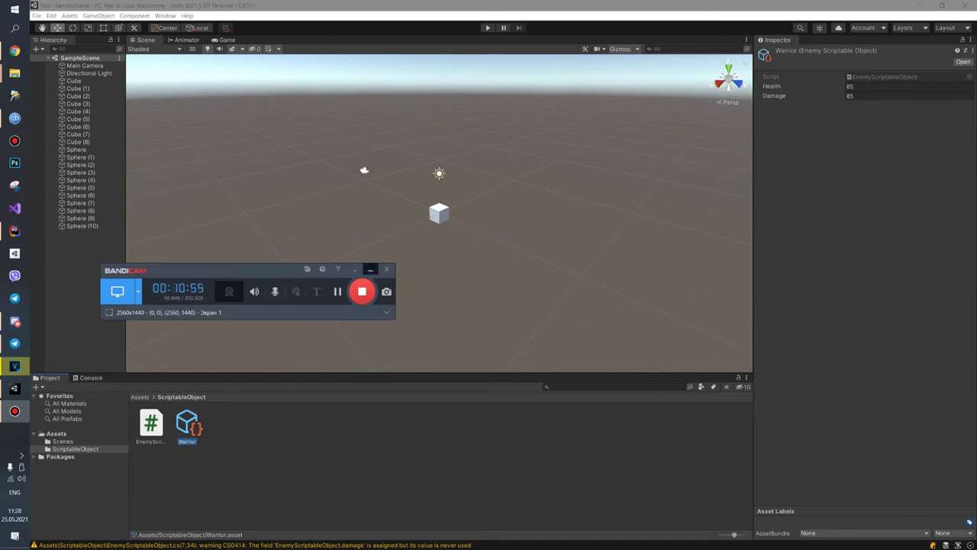
click(370, 268)
Add a [SerializeField] private GameObject _warriorPrefab field below the damage field.
key(alt+Tab)
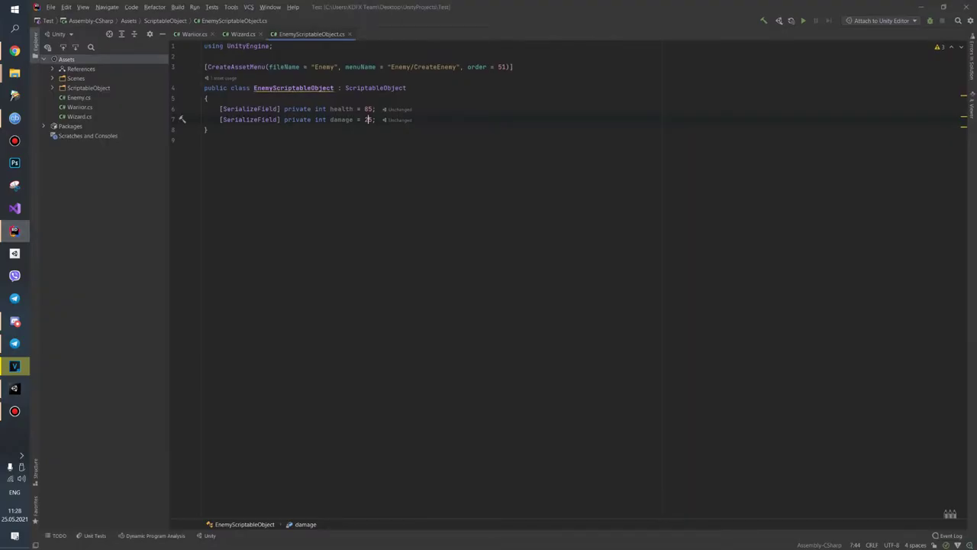
key(End)
key(Return)
key(Return)
text([Seri)
key(Return)
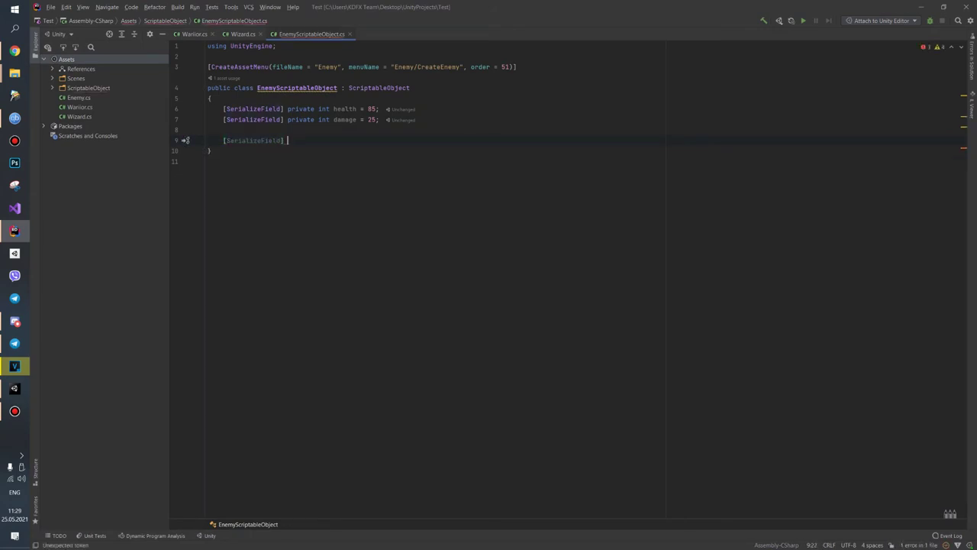
text(GameO)
key(Return)
key(Left)
key(Left)
key(Left)
key(Left)
key(Left)
key(Left)
key(Left)
key(Left)
text(p)
key(Return)
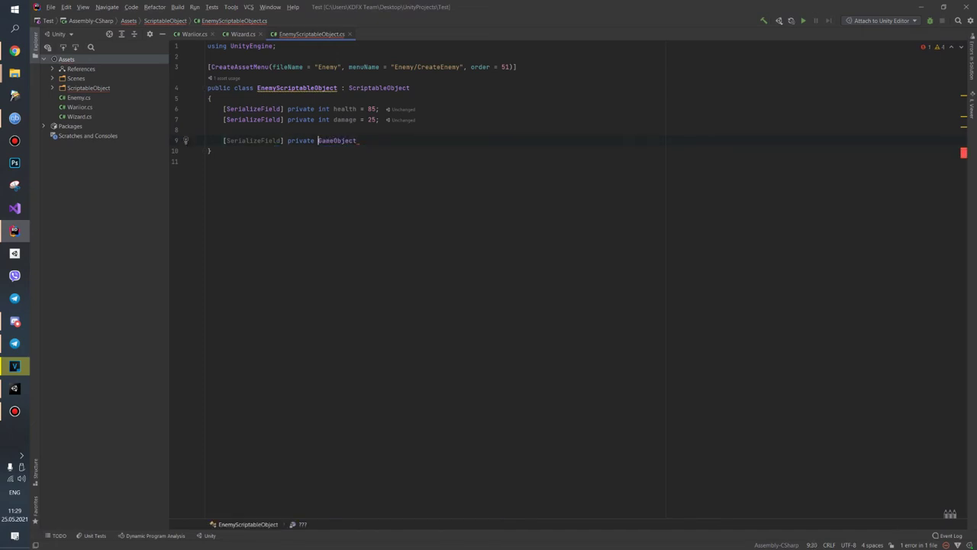
key(End)
text(_warriorPrefab;)
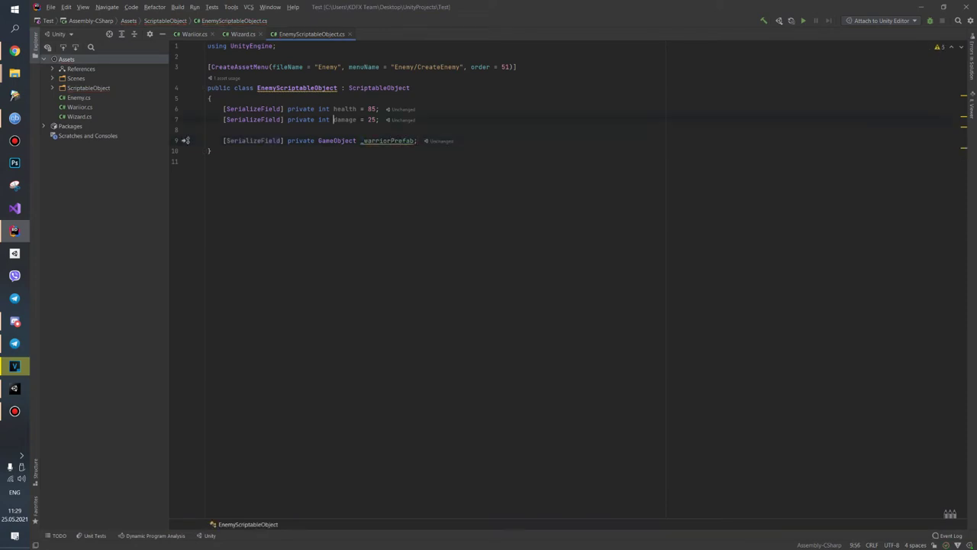
text(_)
Rename health to _health by prefixing it with an underscore, then reload in Unity.
click(333, 108)
text(_)
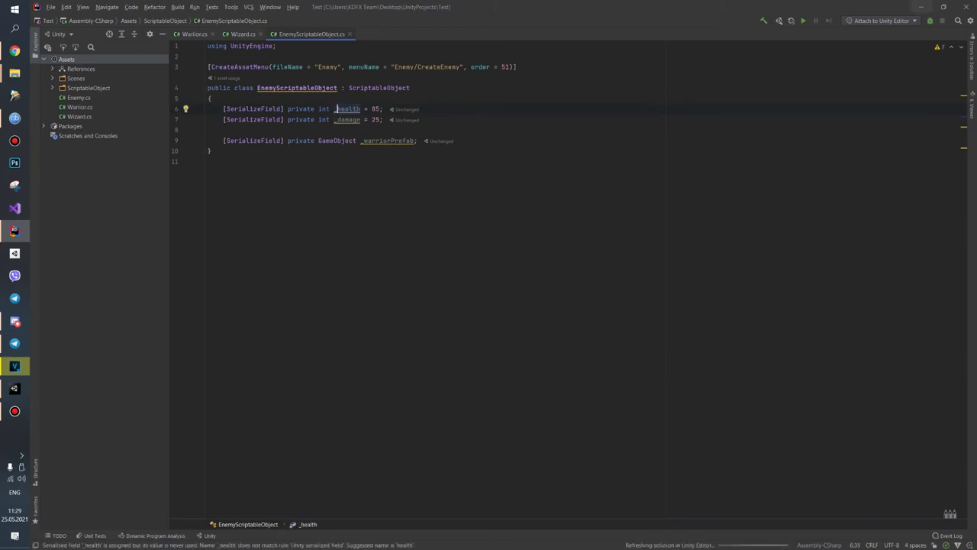
key(alt+Tab)
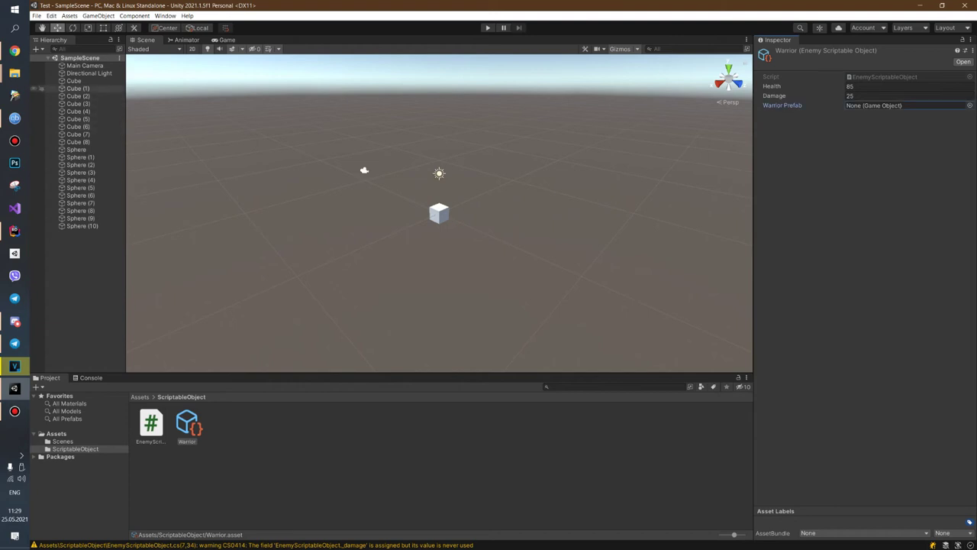
Create a new folder named Prefab in the Assets root.
click(76, 87)
click(73, 81)
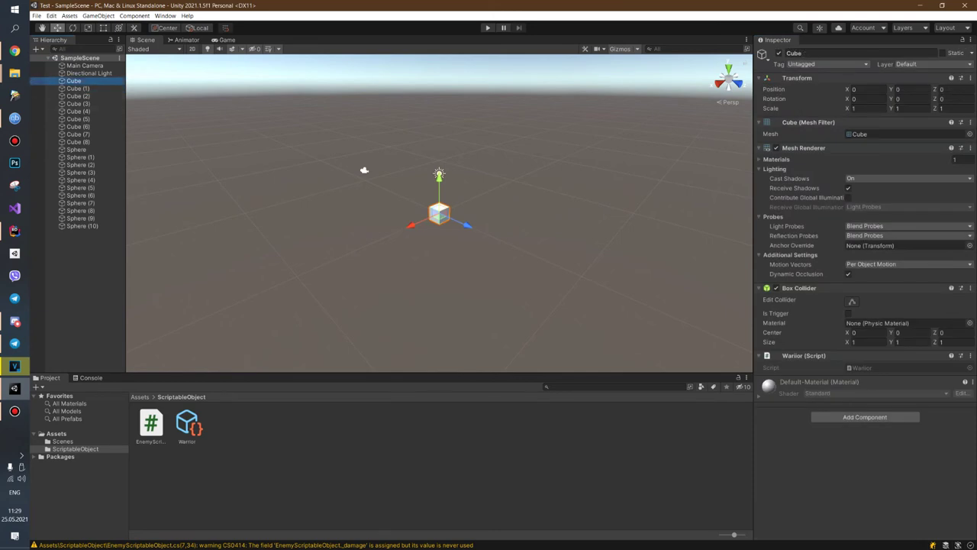
click(56, 432)
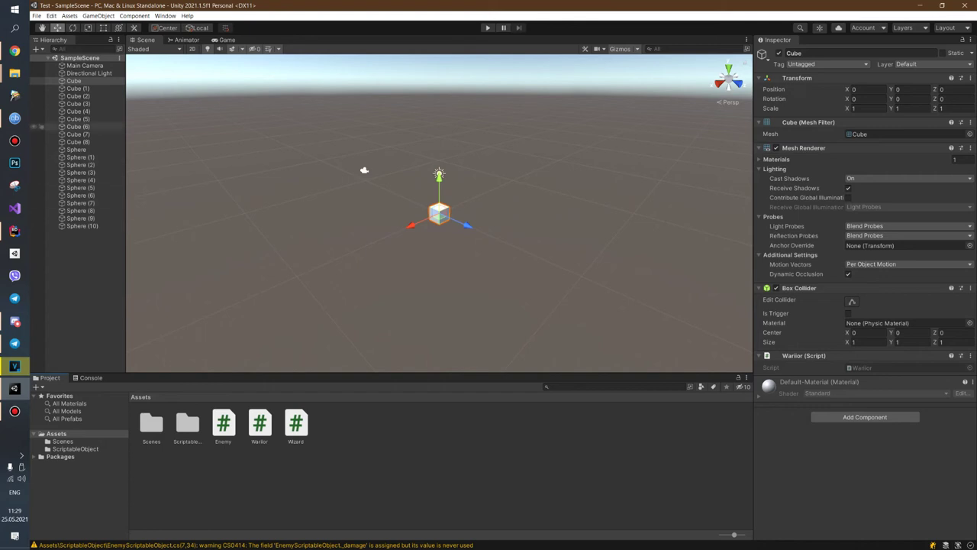
right_click(356, 450)
mouse_move(378, 241)
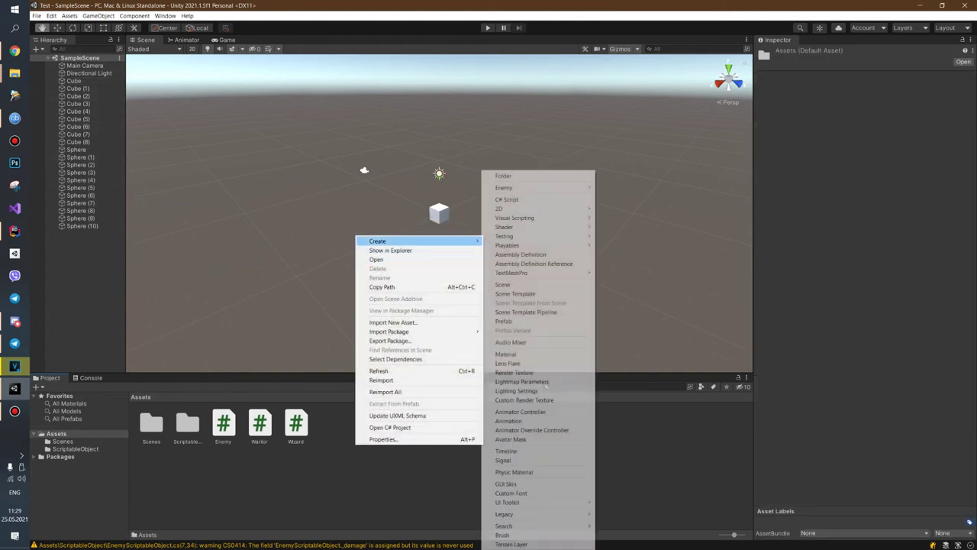
click(504, 176)
text(Prefab)
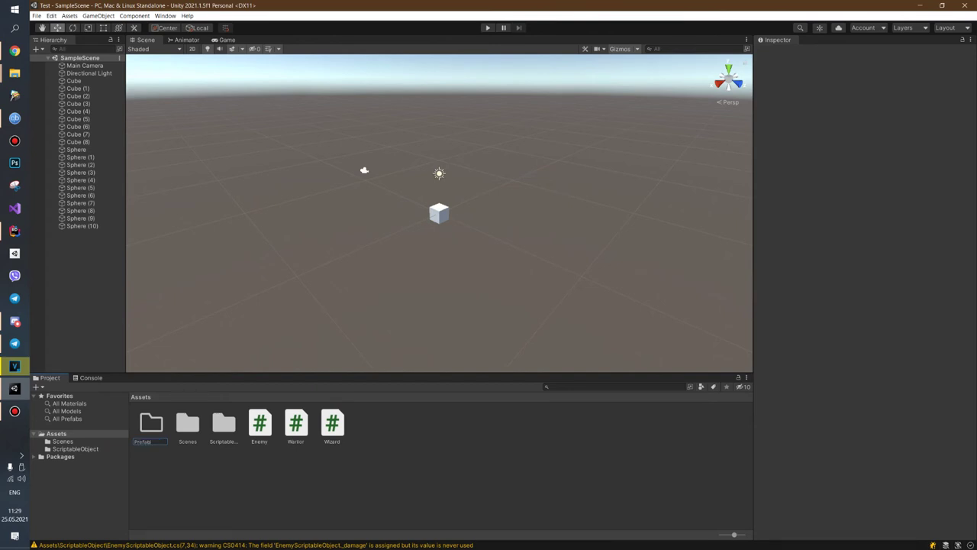
key(Return)
Make the Cube a prefab in the Prefab folder, rename its root to Warrior, and save.
drag(73, 81, 151, 424)
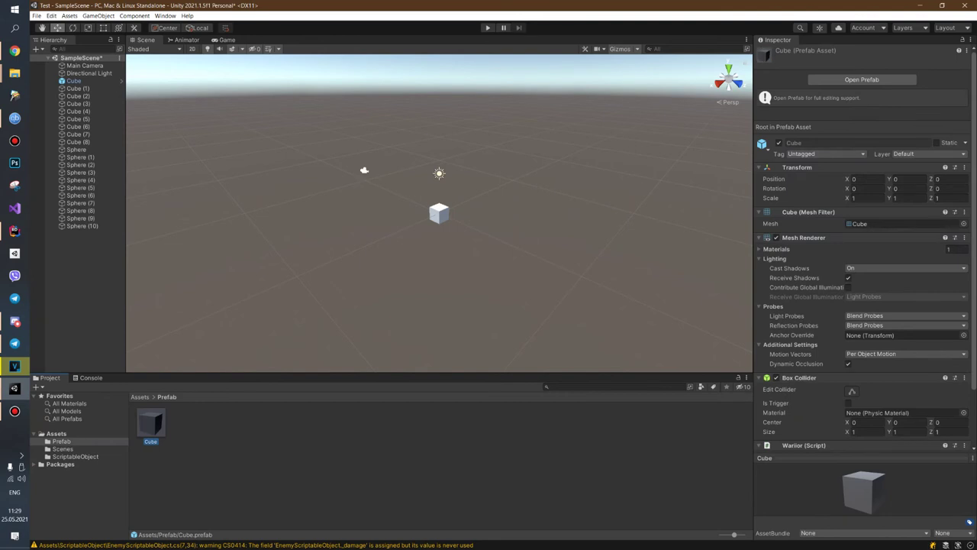
click(862, 79)
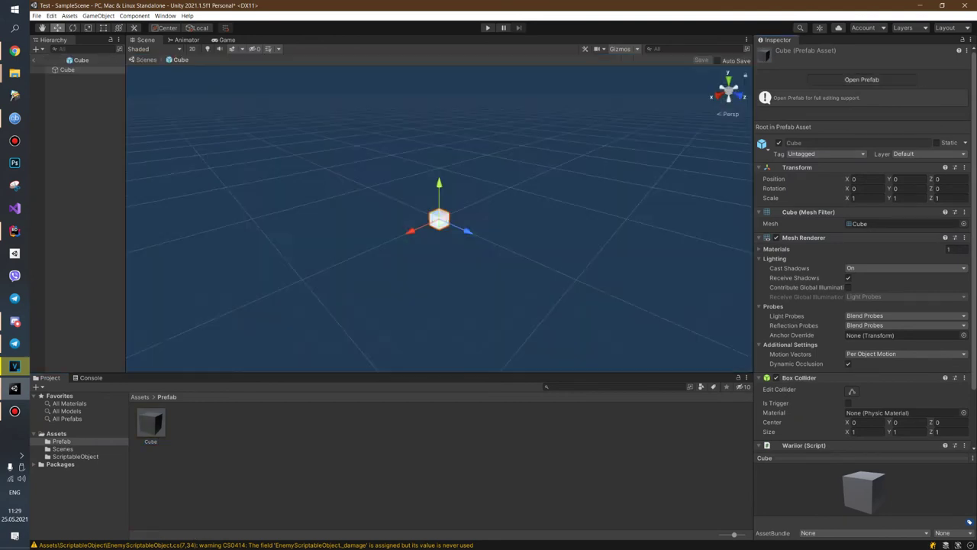
click(863, 53)
text(Warrior)
key(Return)
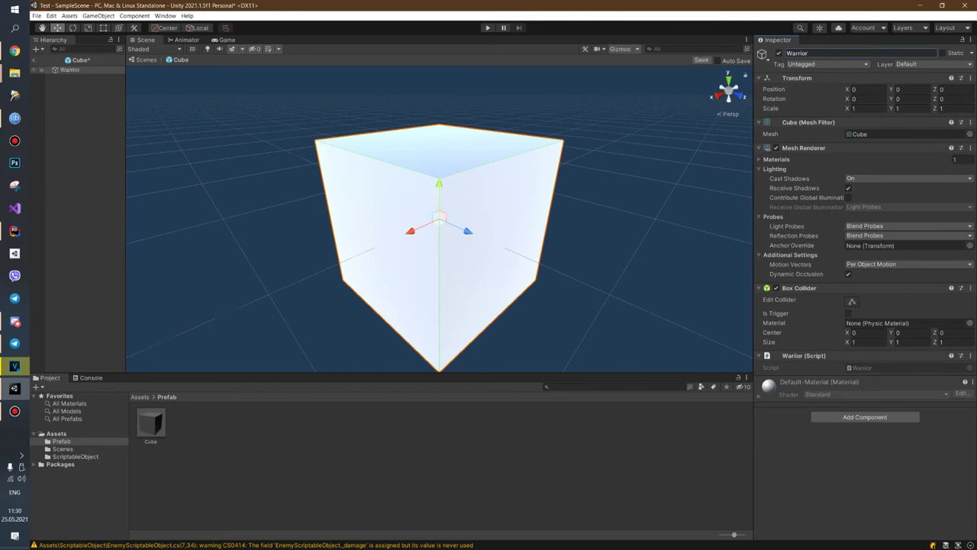
click(34, 59)
key(Return)
key(Return)
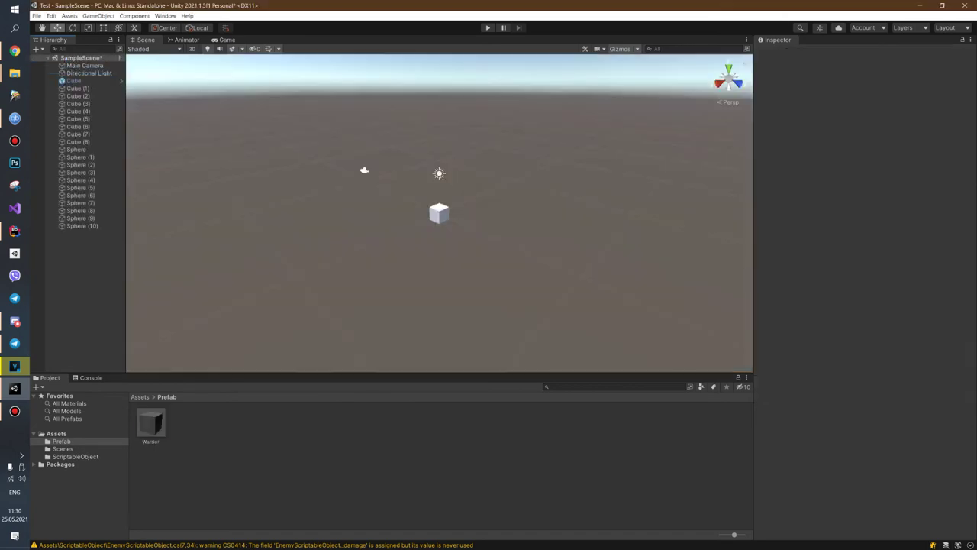
Check the renamed Warrior prefab asset, then reselect the Cube in the scene.
click(151, 424)
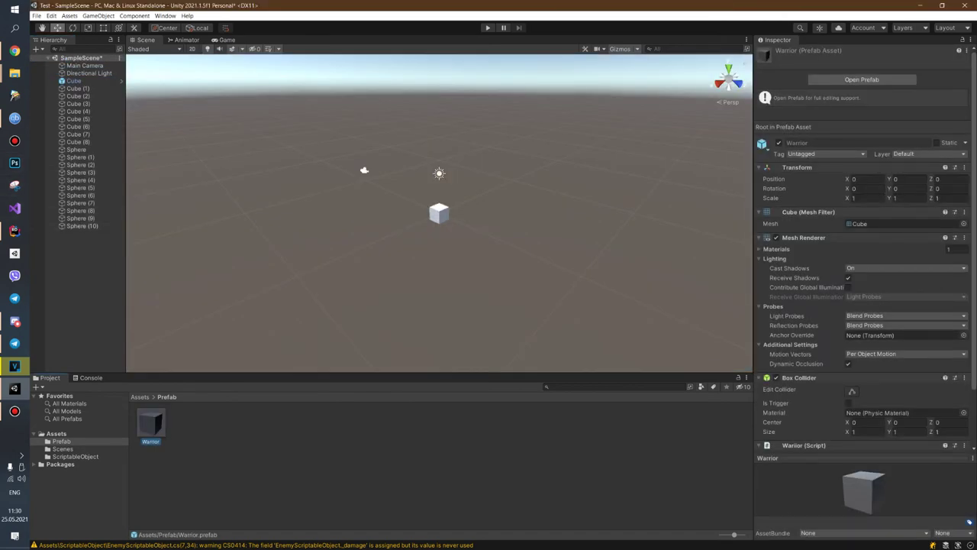
click(77, 267)
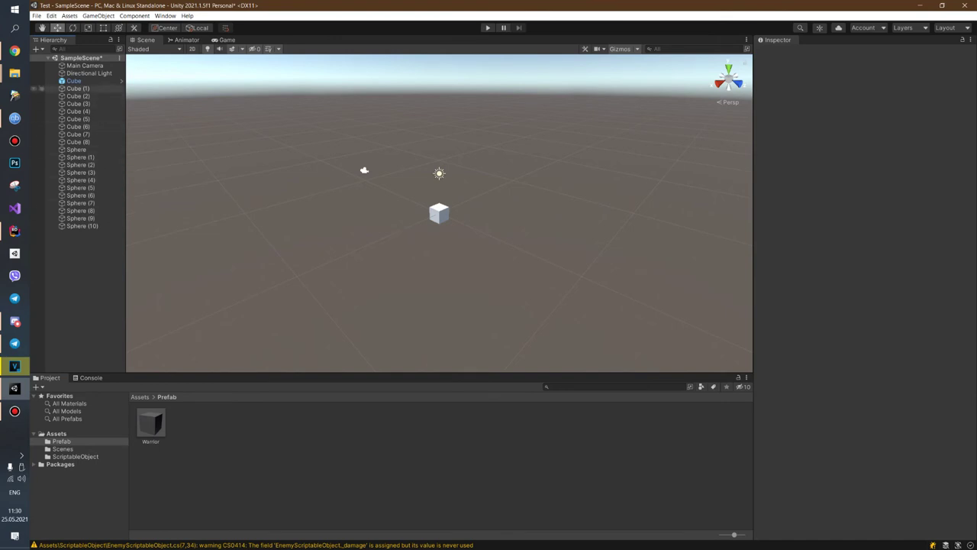
click(73, 81)
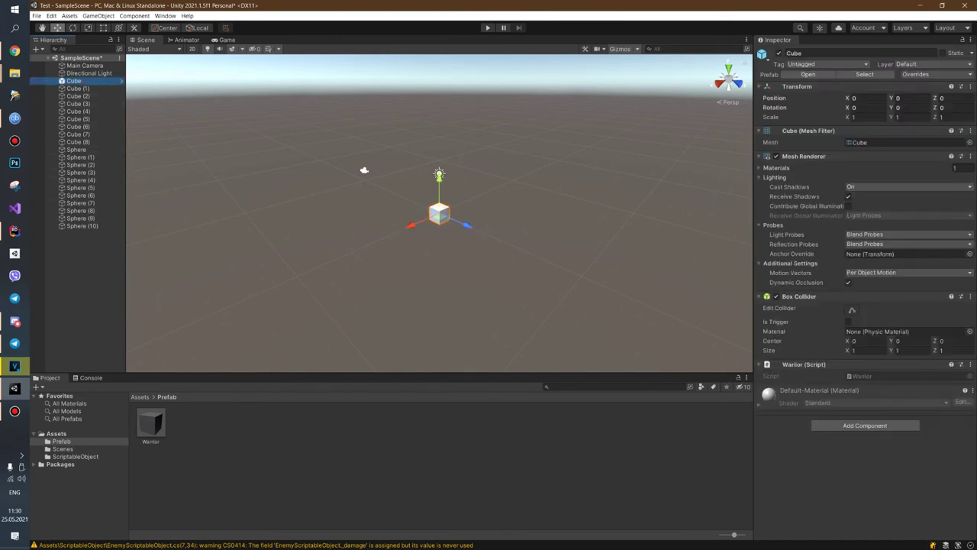
Assign the Warrior prefab to the Warrior data asset's Warrior Prefab field, then open Warrior.cs.
click(56, 433)
double_click(224, 424)
click(187, 424)
click(969, 105)
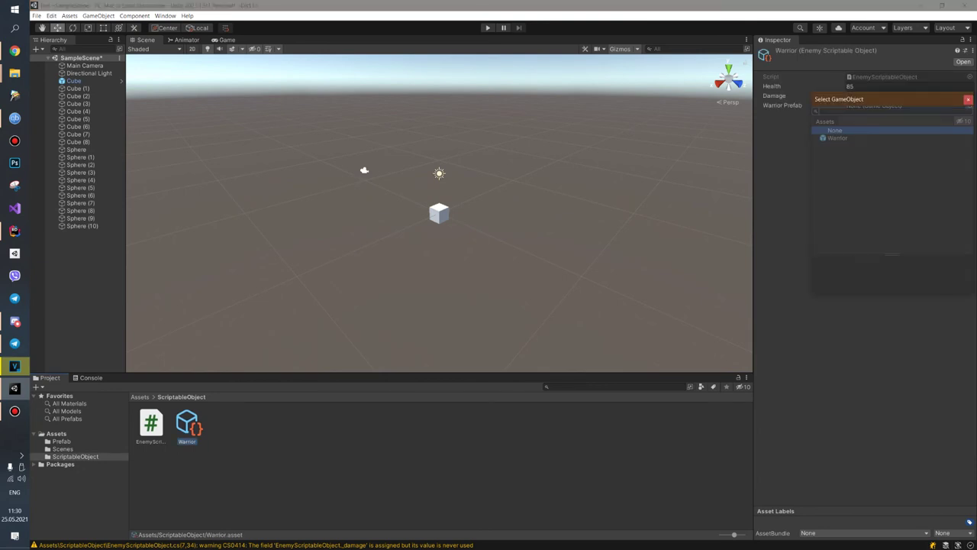
click(855, 134)
double_click(855, 134)
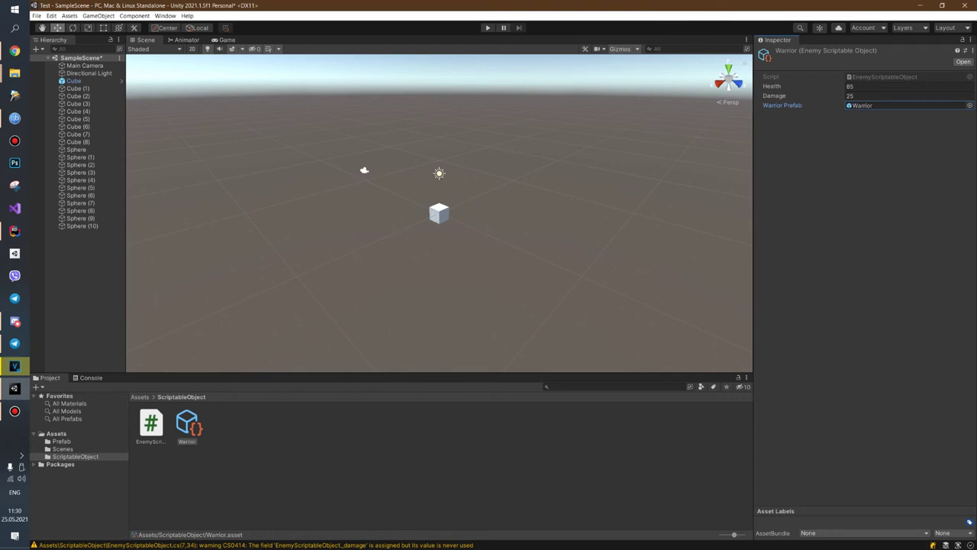
click(55, 433)
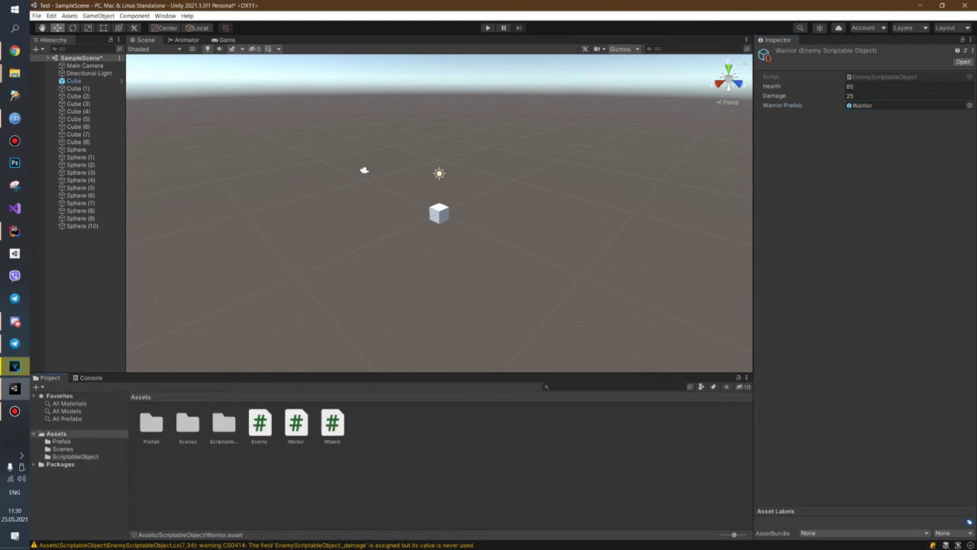
double_click(295, 423)
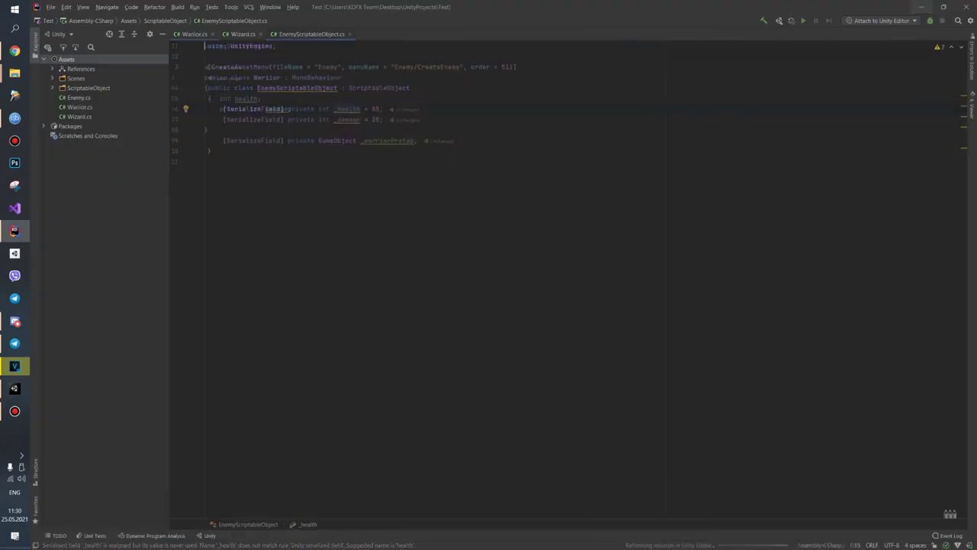
Delete the health and damage fields from the Warrior class, then reselect the Warrior asset in Unity.
key(shift+Down)
key(shift+End)
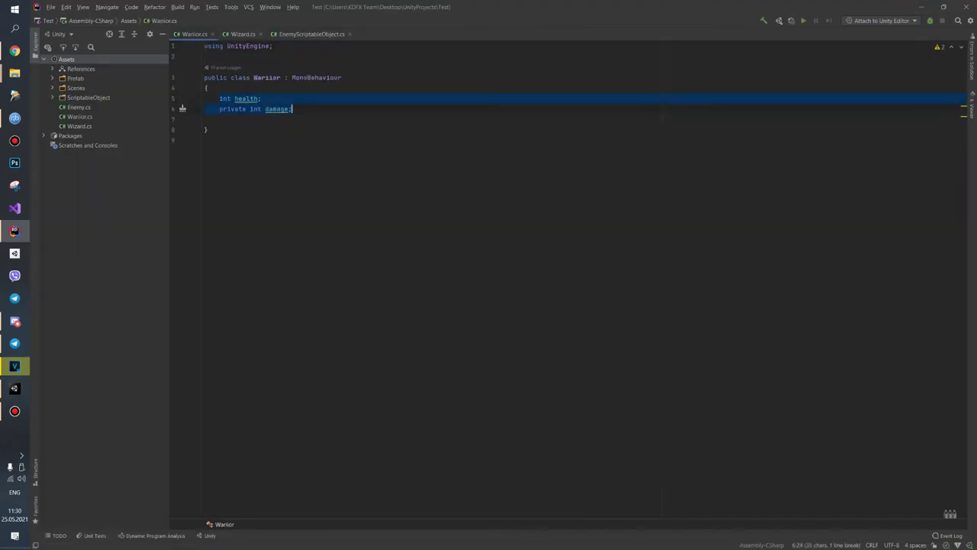
key(BackSpace)
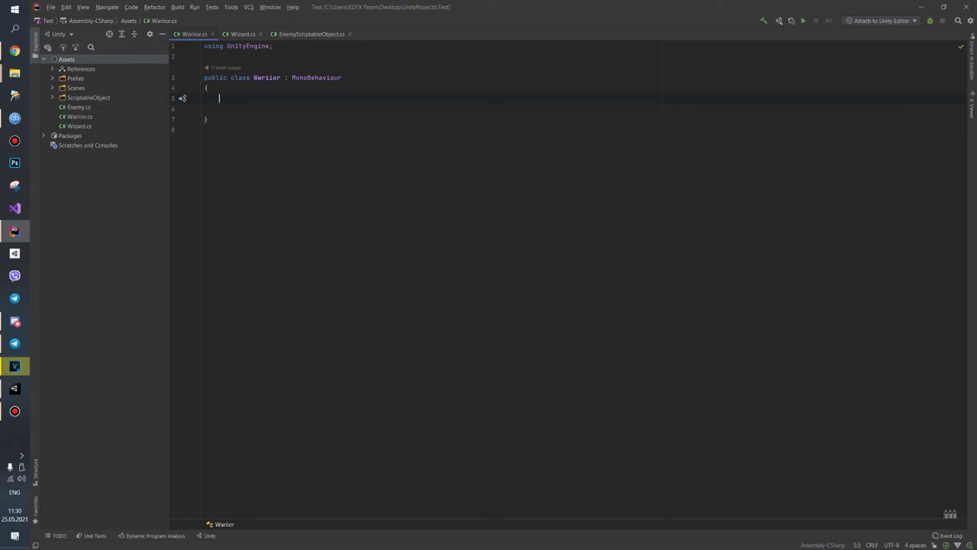
mouse_move(15, 342)
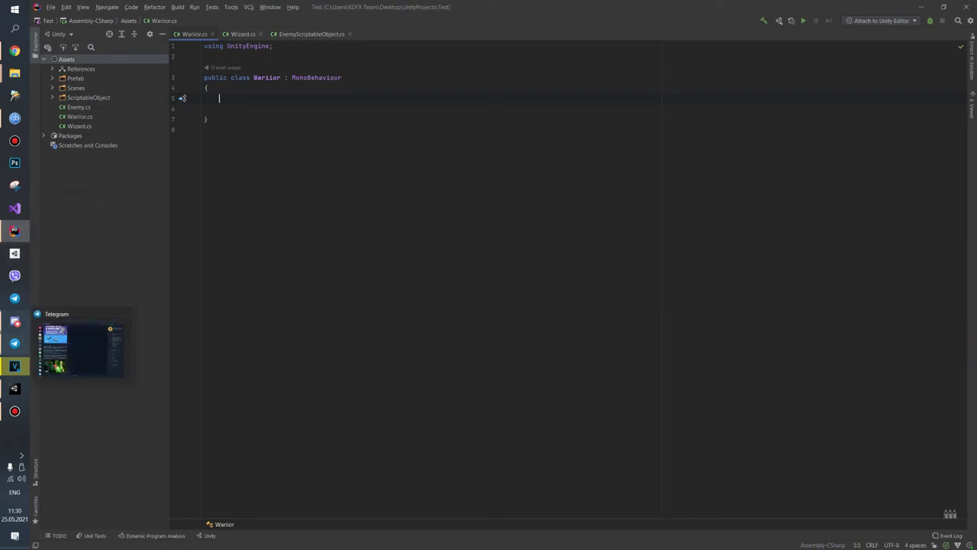
click(15, 387)
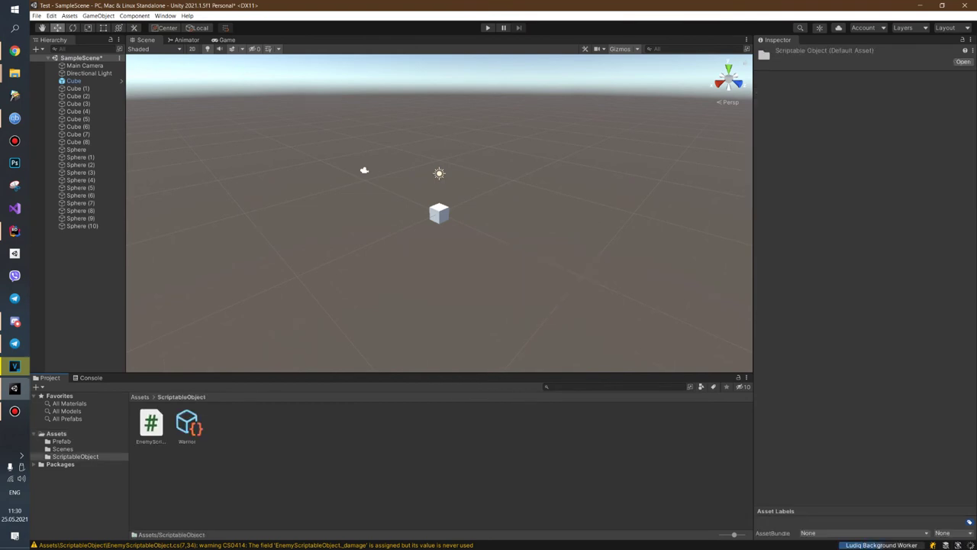
click(187, 423)
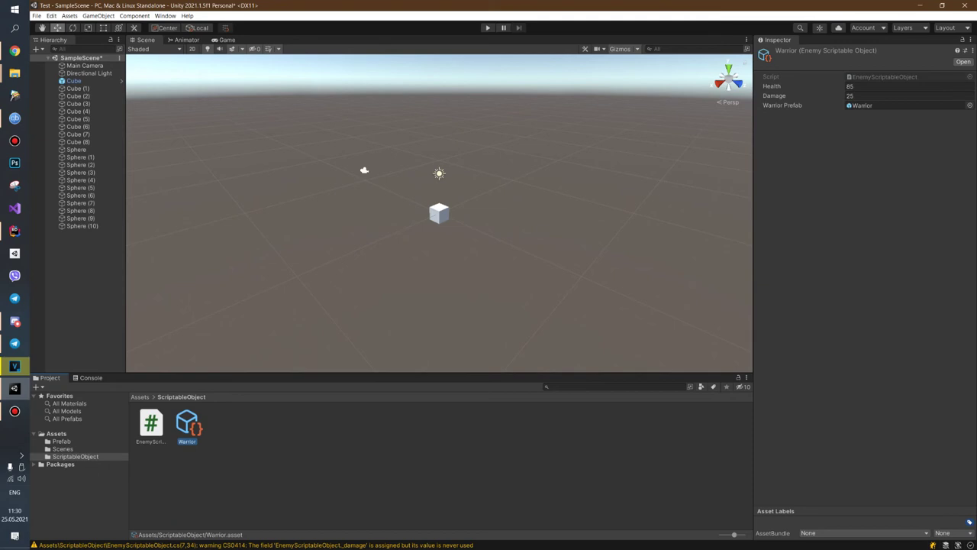
Rename the Warrior data asset to WarriorSo with the context-menu Rename, then return to Rider.
right_click(192, 425)
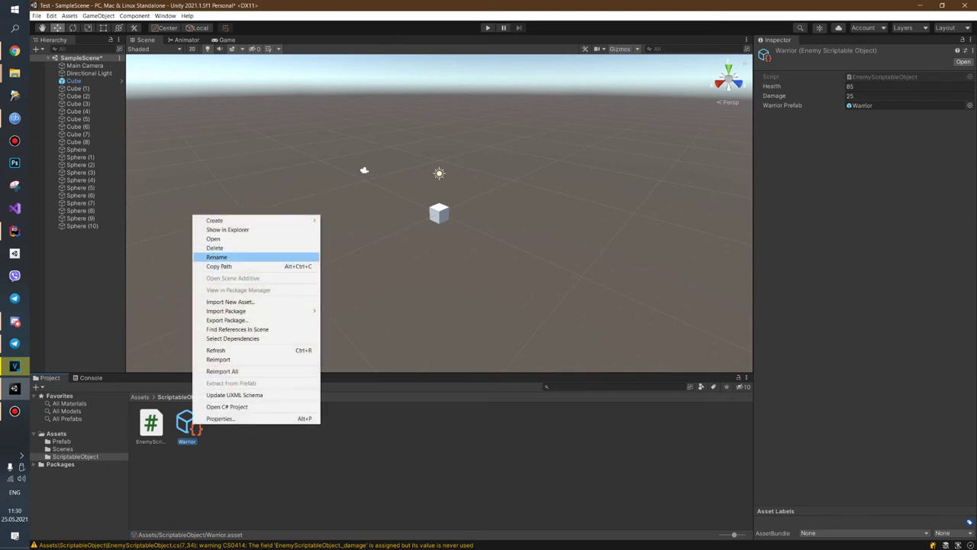
click(221, 257)
click(188, 441)
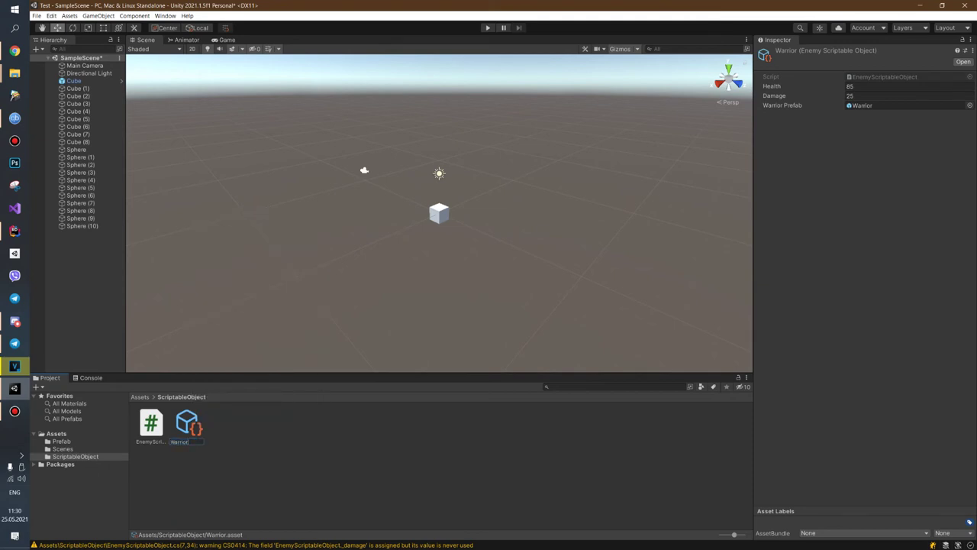
key(Return)
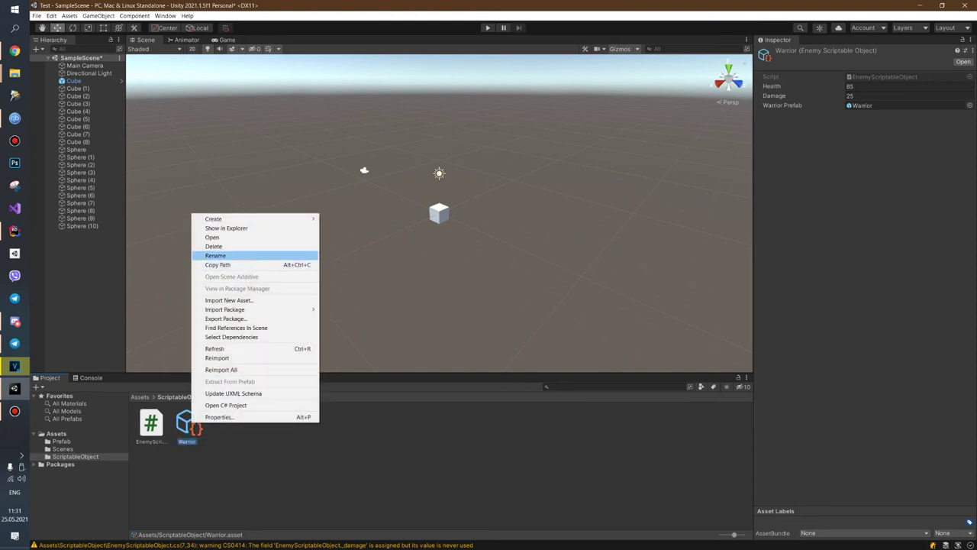
click(216, 255)
click(188, 442)
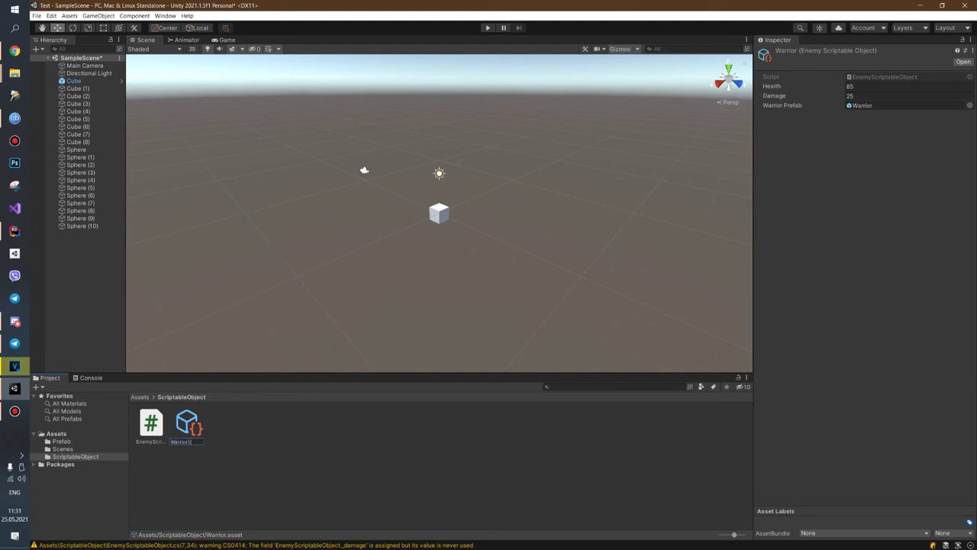
key(Return)
click(15, 230)
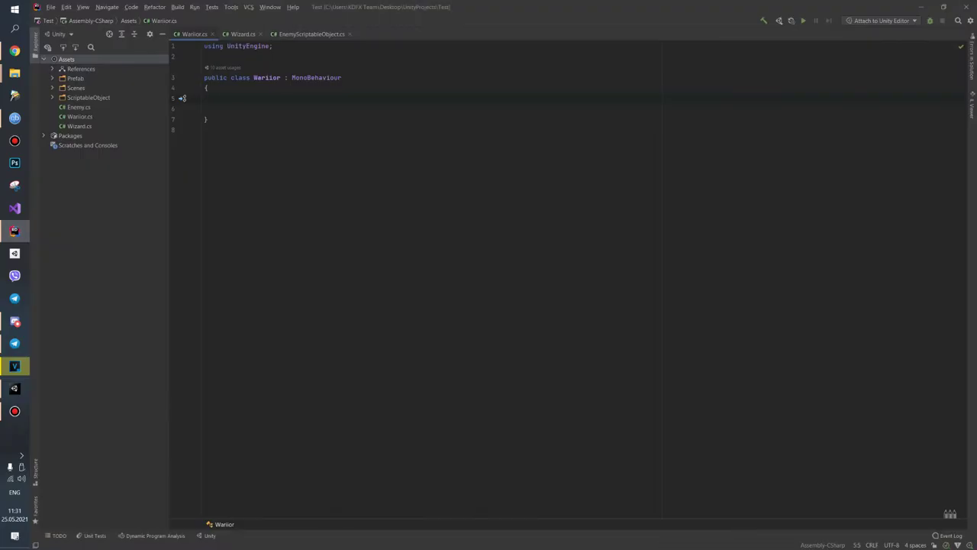
Type WarriorSO inside the Warrior class and check Rider's quick-fixes for the unresolved type.
text(Warrior)
text(SO)
key(Left)
key(Left)
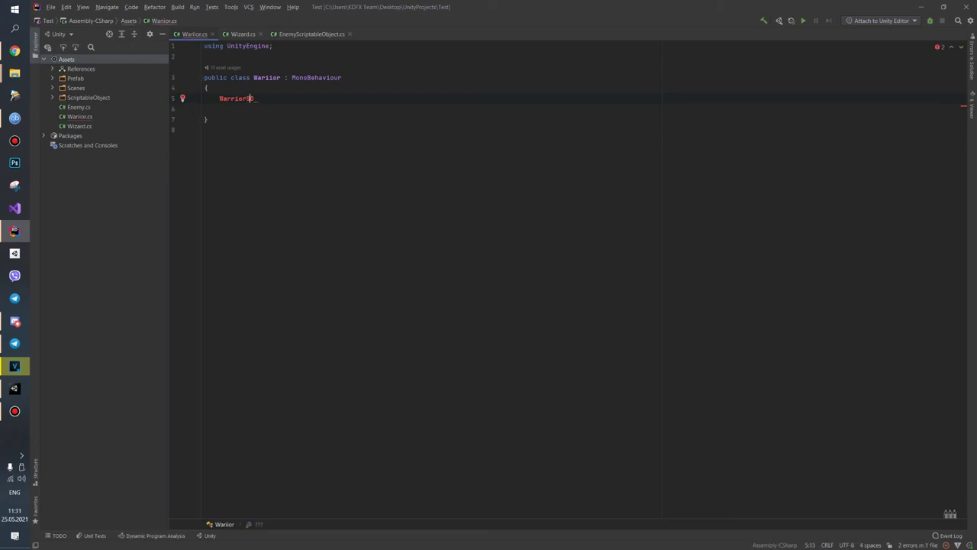
key(alt+Return)
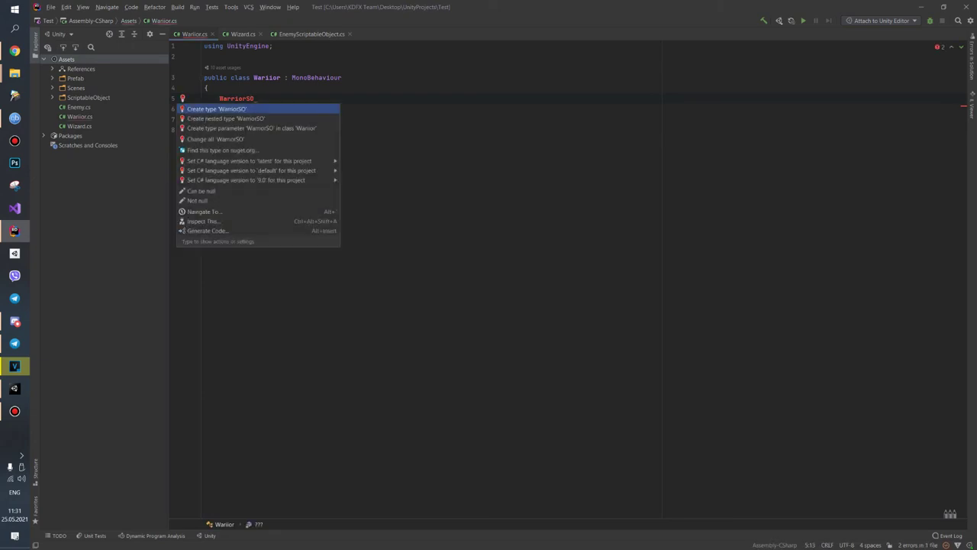
key(Escape)
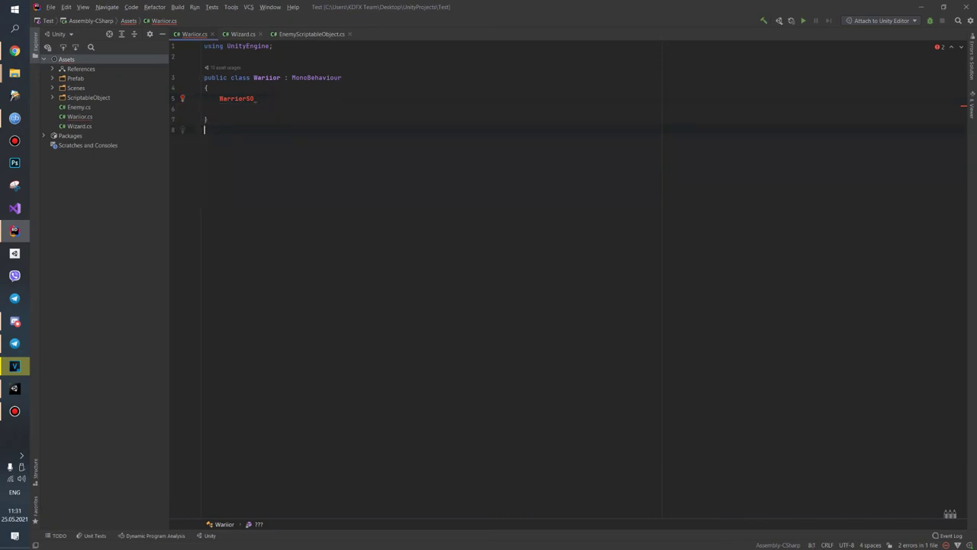
Look over the ScriptableObject documentation page's example script.
click(14, 51)
scroll(580, 320, down, 2)
scroll(580, 321, up, 2)
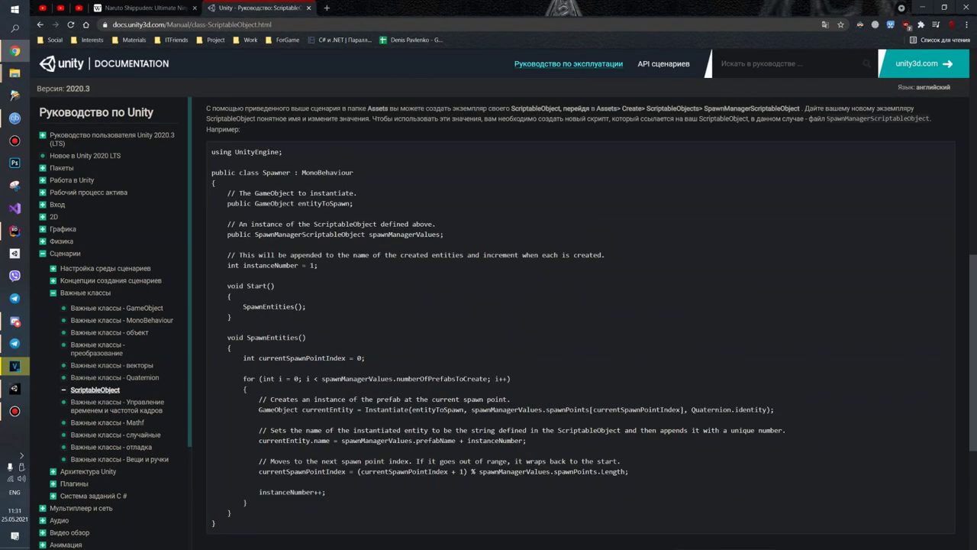
Highlight the 'public SpawnManagerScriptableObject spawnManagerValues;' example line, then go back to Rider.
drag(227, 234, 443, 234)
scroll(580, 320, up, 3)
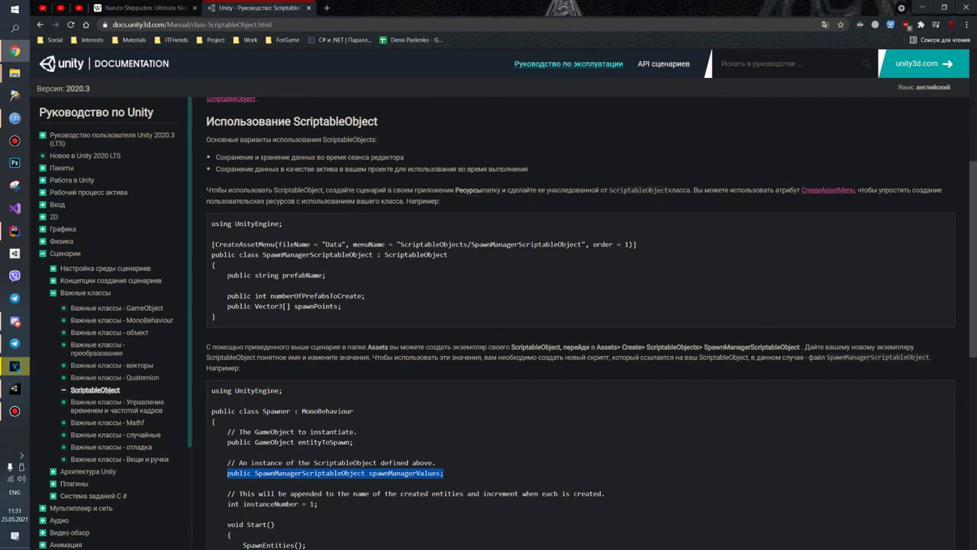
scroll(580, 321, down, 2)
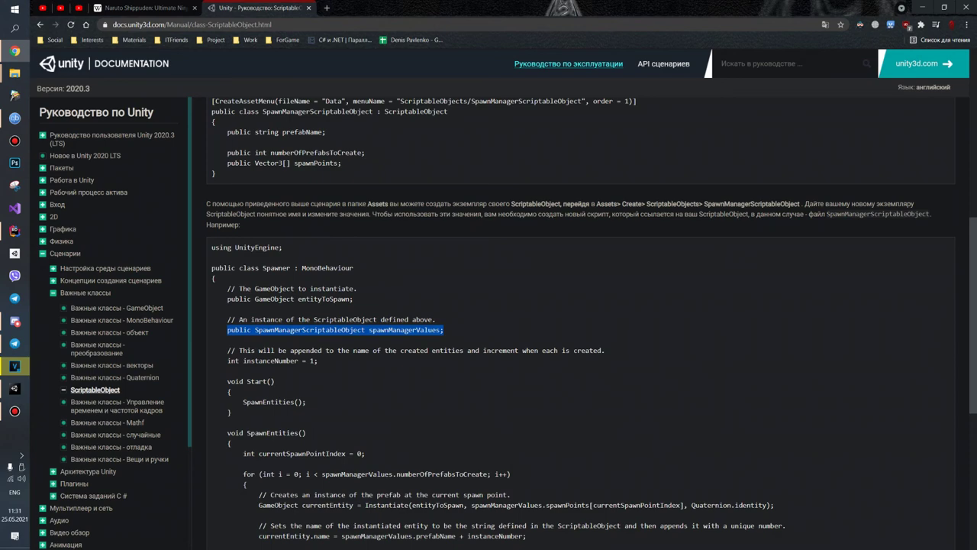
click(922, 7)
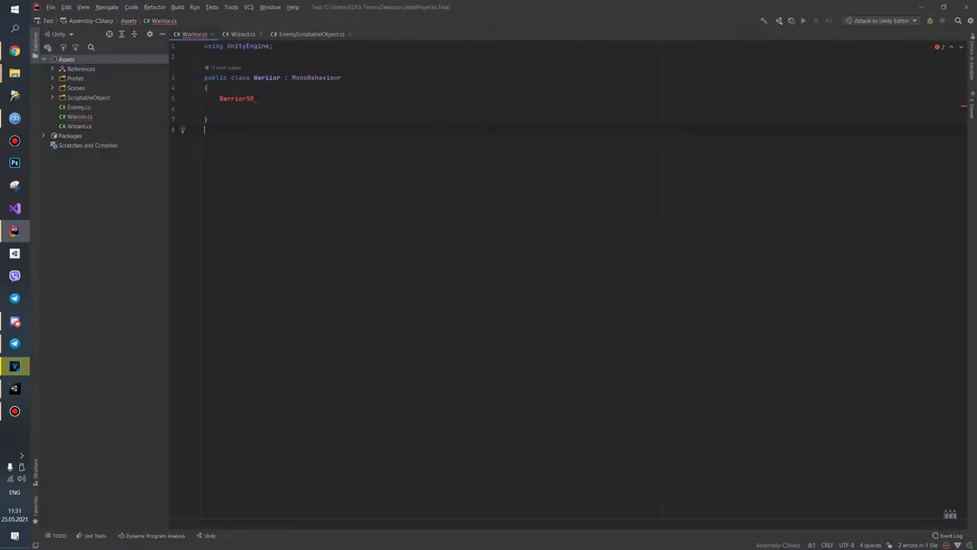
Complete the declaration as 'public WarriorSO _warriorSo;' in Warrior, then switch to Unity.
click(255, 99)
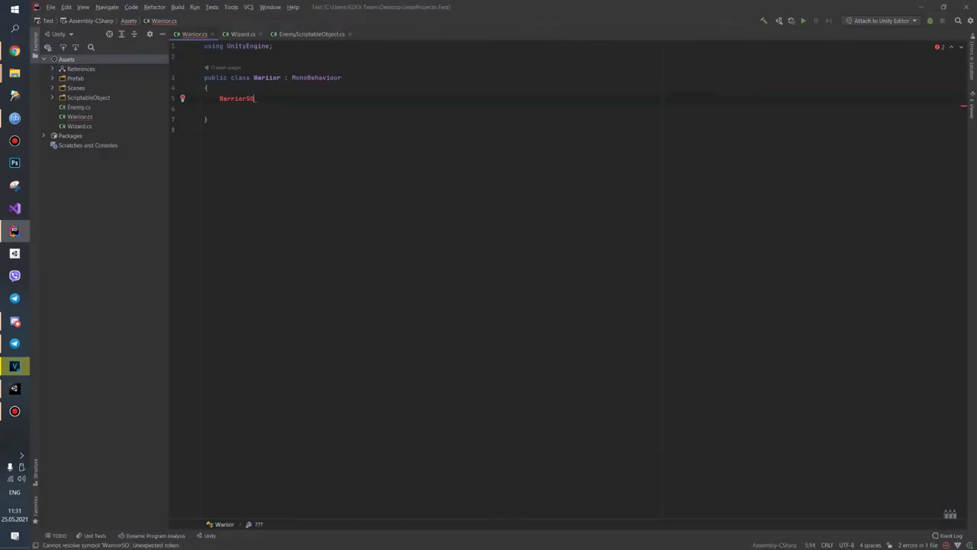
key(Return)
text(;)
double_click(233, 98)
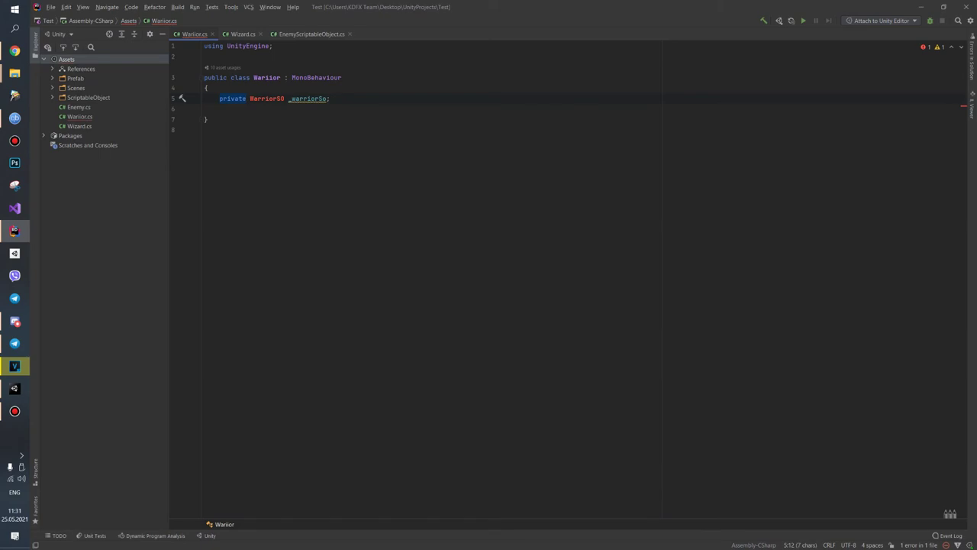
text(pu)
key(Return)
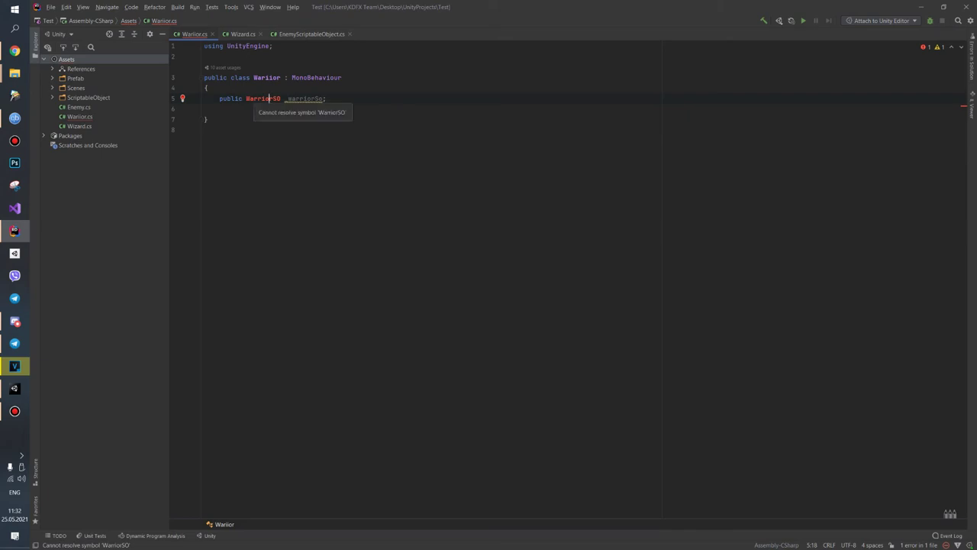
mouse_move(15, 388)
click(76, 408)
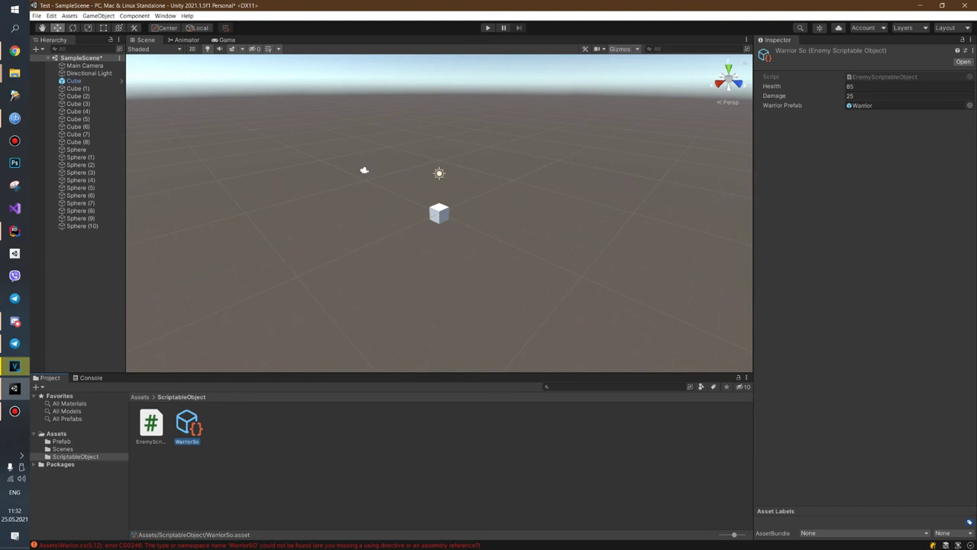
Select the Warrior script in the Assets folder to view its source in the Inspector.
click(141, 396)
click(295, 424)
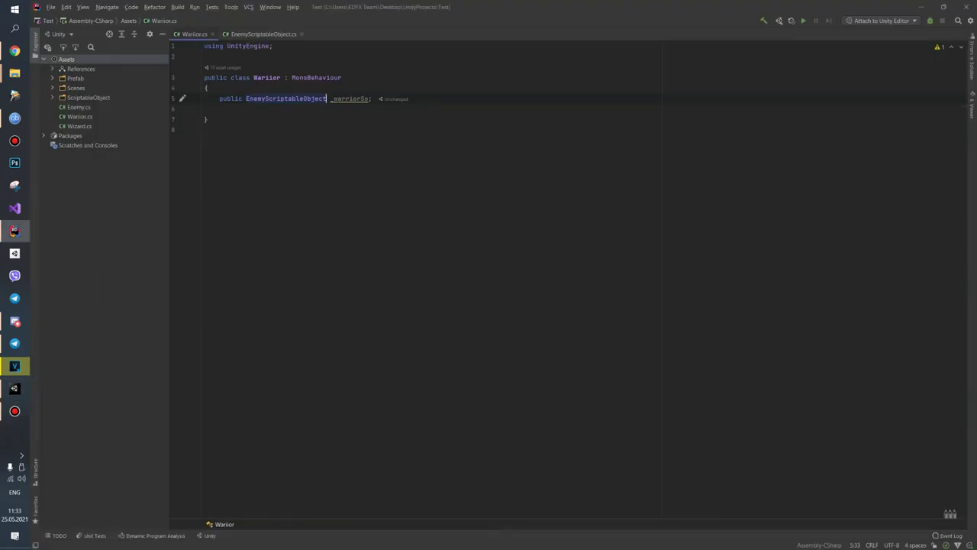
Review the EnemyScriptableObject declaration, then correct the class name to Warrior with Shift+F6 rename.
key(ctrl+b)
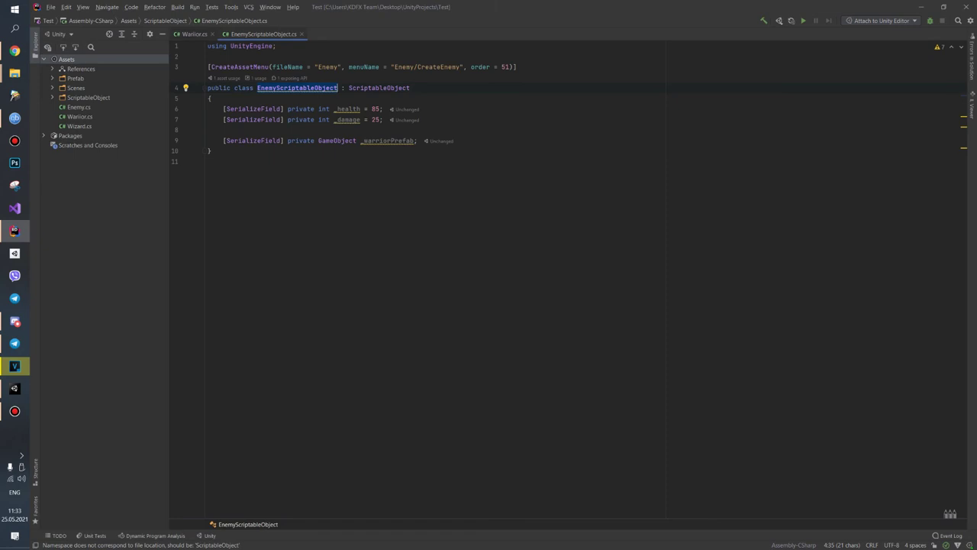
key(ctrl+Tab)
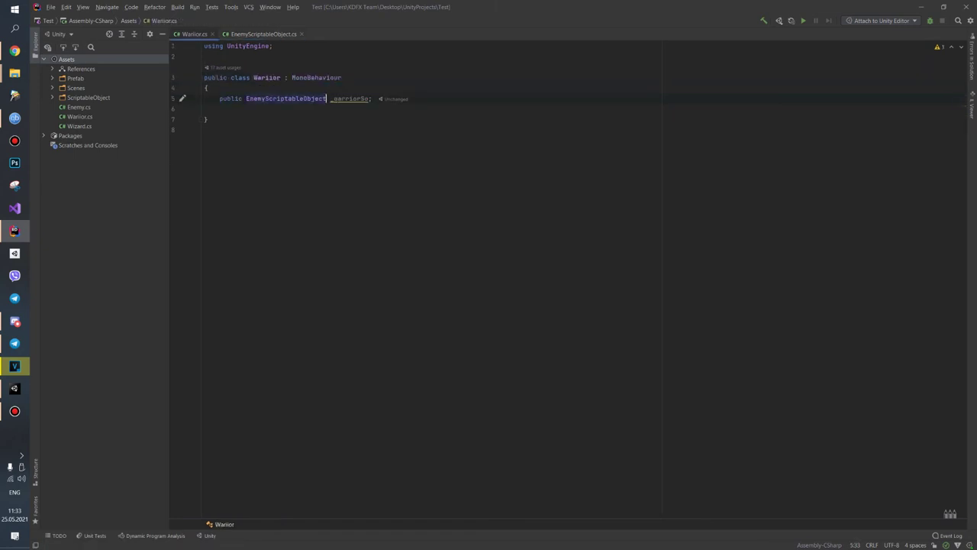
click(266, 77)
key(shift+F6)
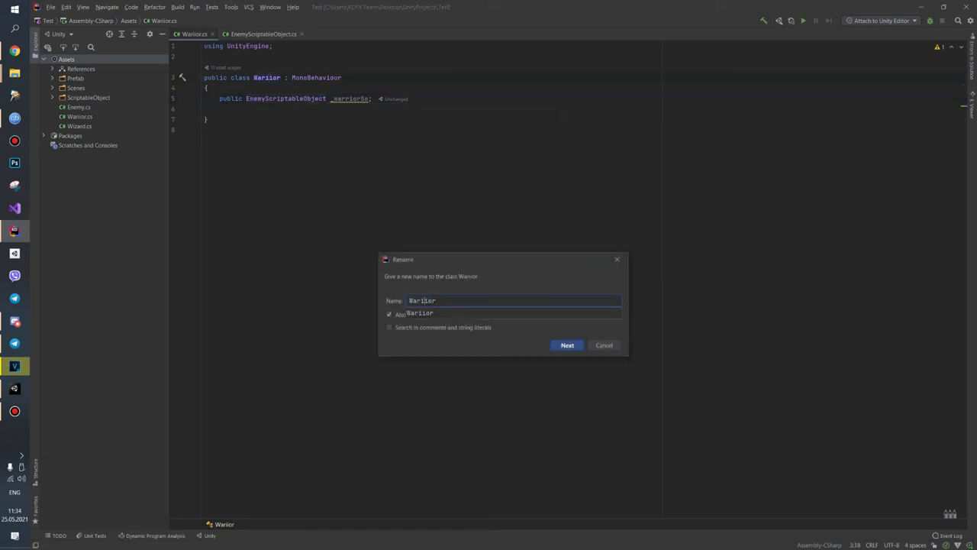
text(t)
key(Return)
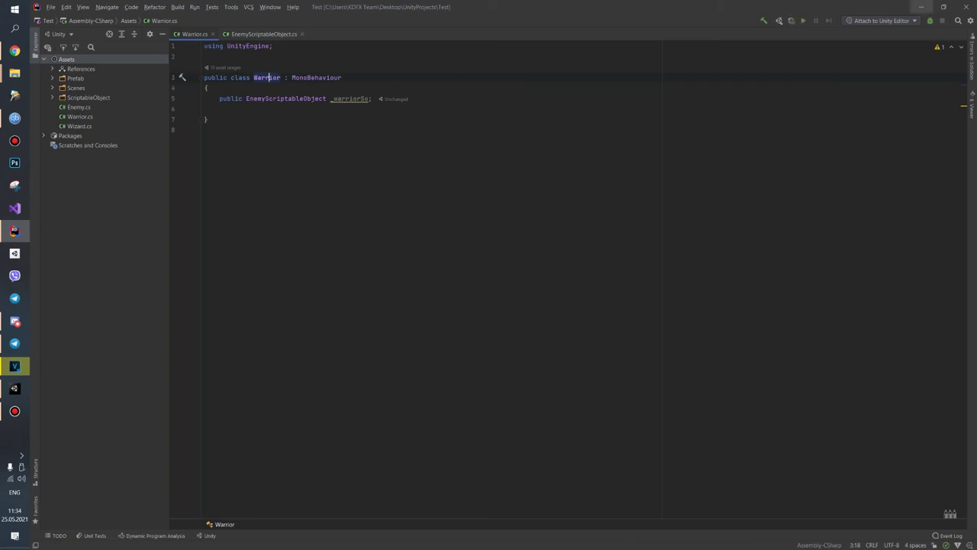
click(371, 99)
Add a Start() method to Warrior that begins with '_warriorSo.'.
key(Return)
key(Return)
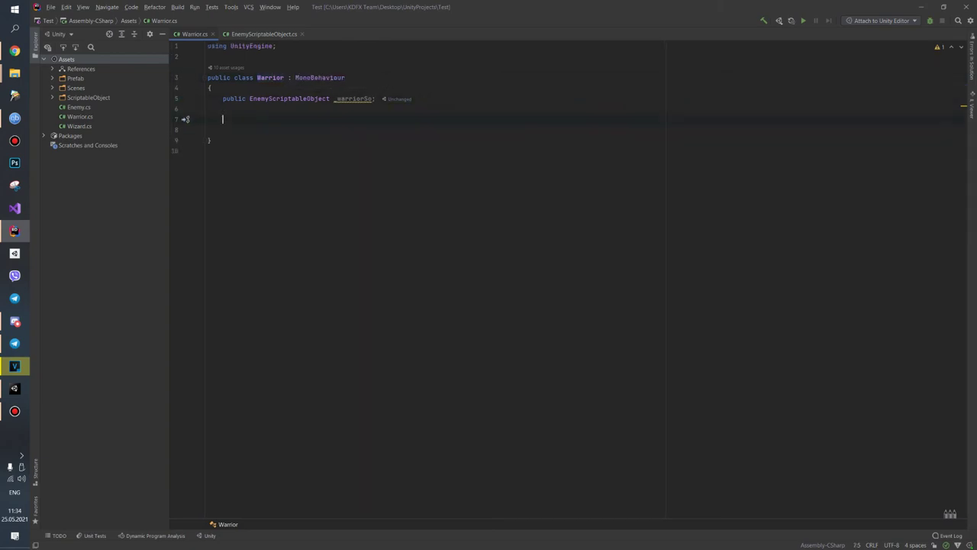
text(star)
key(Return)
text(_w)
key(Return)
text(.)
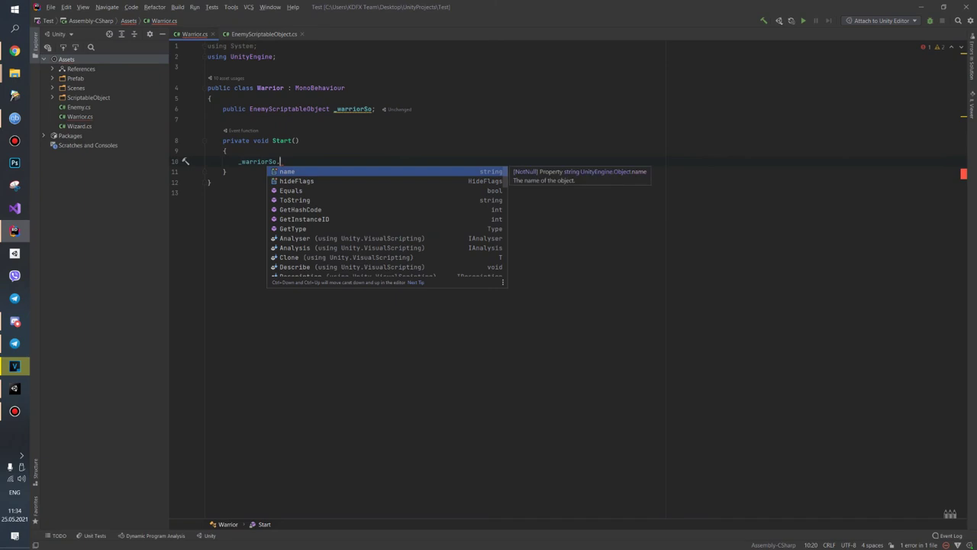
key(Escape)
In EnemyScriptableObject.cs, make _damage public and remove its [SerializeField] attribute.
key(ctrl+shift+b)
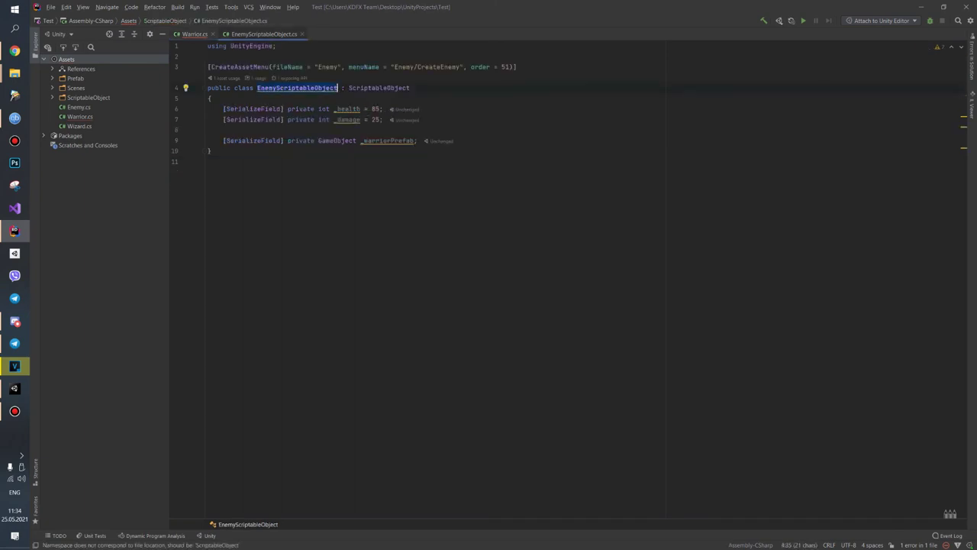
click(314, 109)
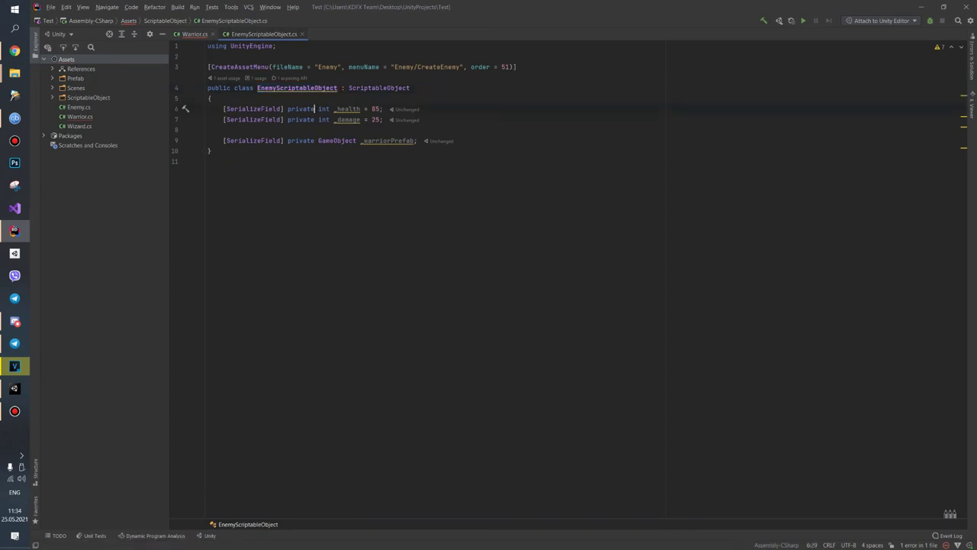
double_click(300, 119)
text(public)
key(Home)
key(shift+ctrl+Right)
key(shift+ctrl+Right)
key(shift+ctrl+Right)
key(Delete)
key(Delete)
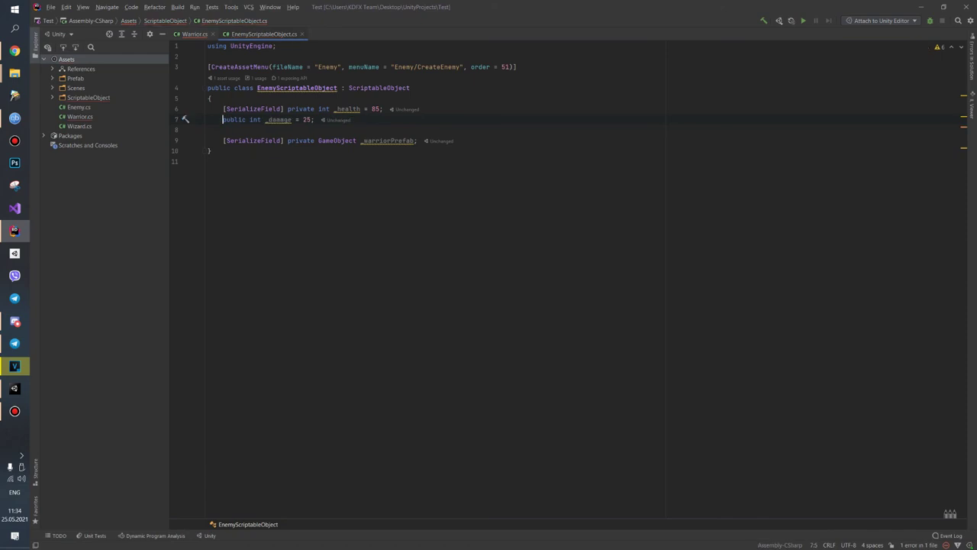
key(ctrl+Tab)
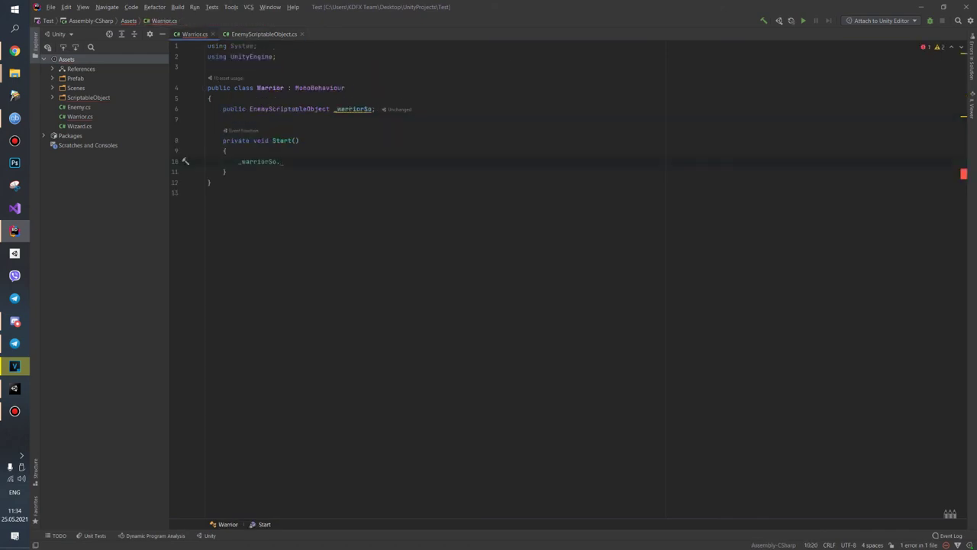
Complete Warrior's Start line as '_warriorSo._damage -= 2;'.
text(da)
key(Return)
text(= 2;)
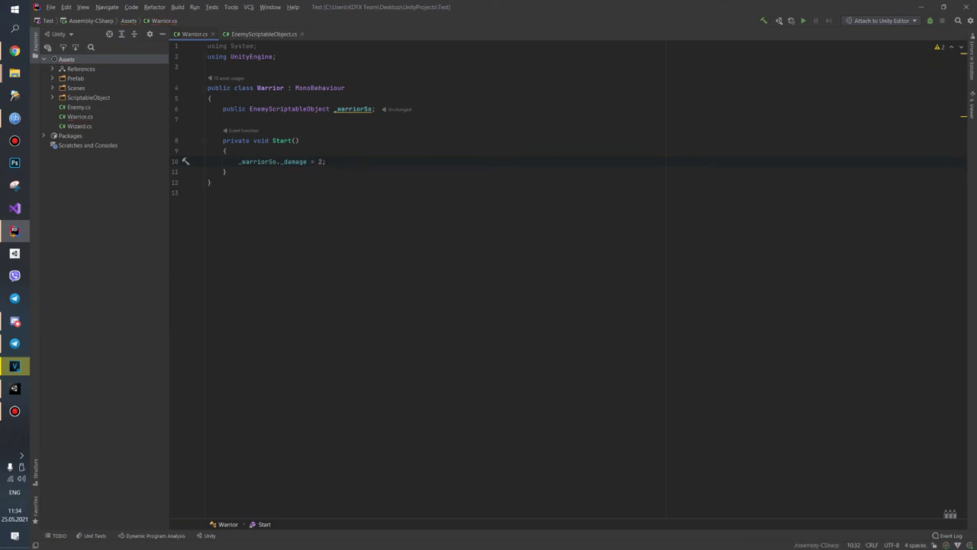
click(309, 161)
text(-)
click(226, 171)
Select the Warrior class name and the EnemyScriptableObject type name to inspect them.
double_click(270, 88)
mouse_move(305, 109)
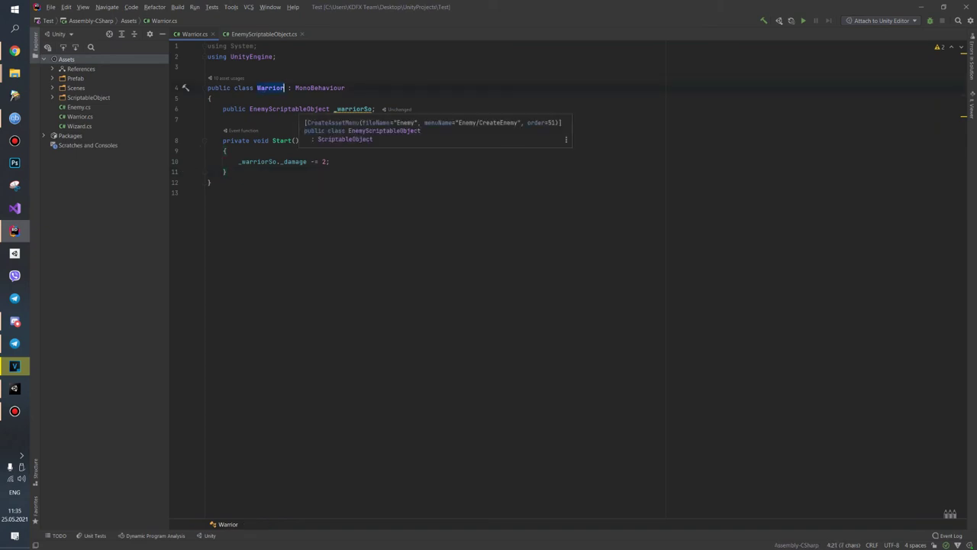
double_click(290, 109)
click(207, 119)
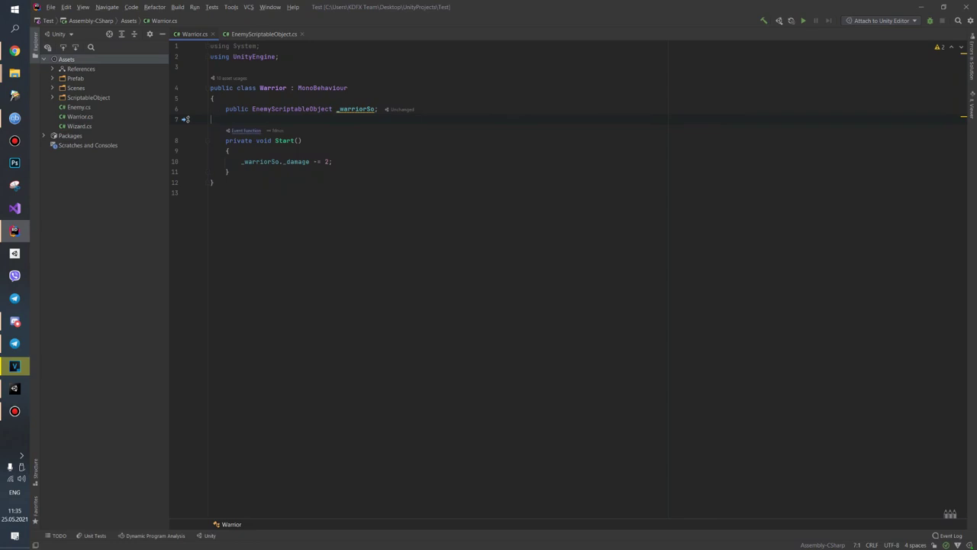
mouse_move(244, 130)
Switch to the EnemyScriptableObject.cs tab, then return to the Unity Editor.
key(ctrl+Tab)
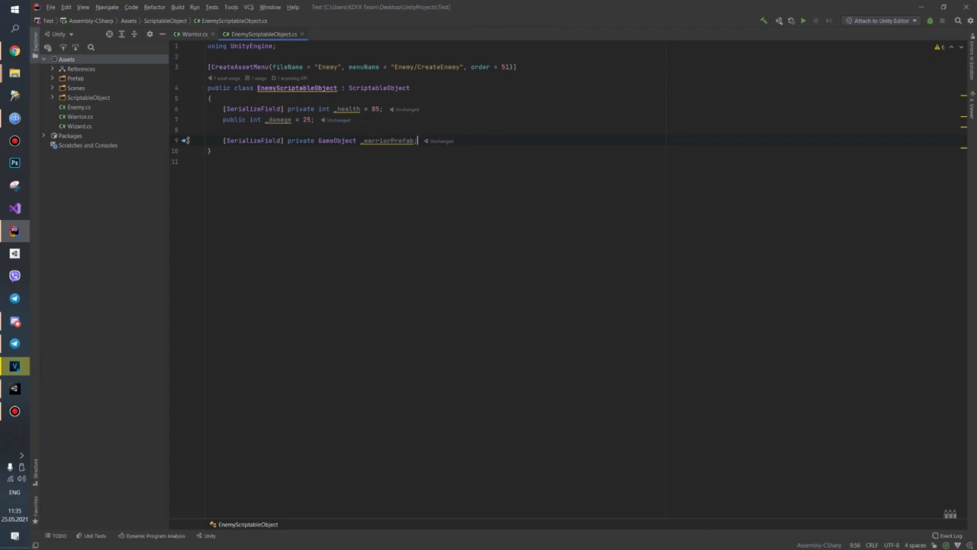
mouse_move(388, 141)
mouse_move(348, 109)
click(921, 7)
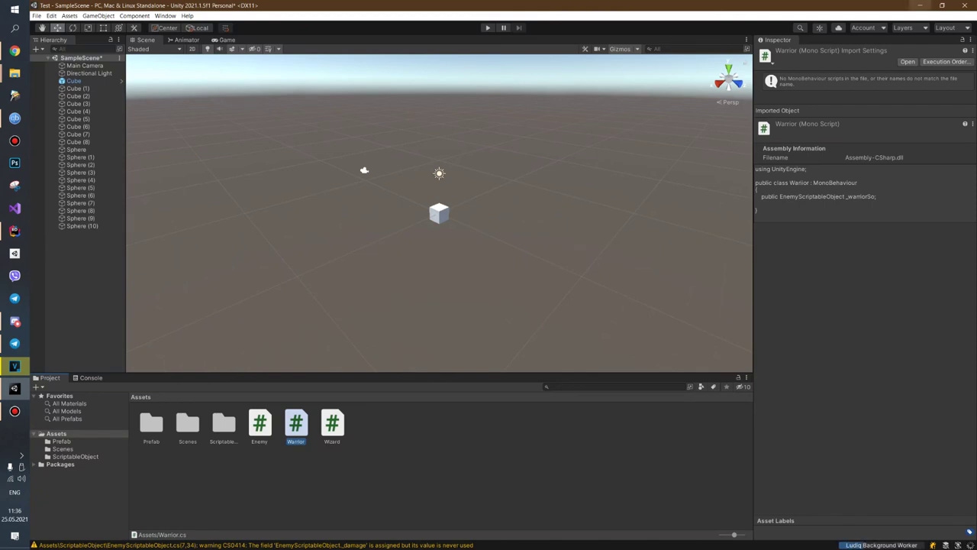
In the ScriptableObject folder, create an Enemy > CreateEnemy asset named Wizzard beside WarriorSo.
right_click(367, 438)
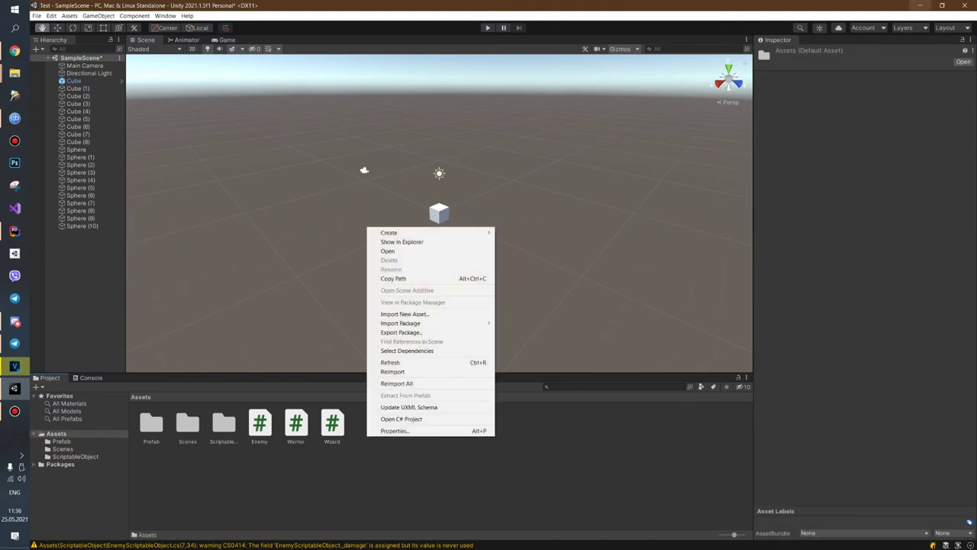
double_click(223, 422)
click(188, 424)
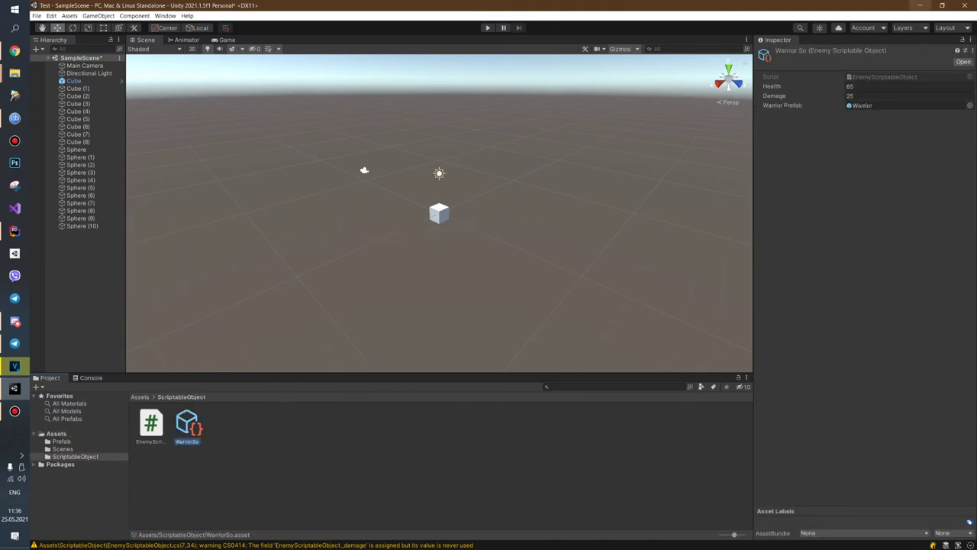
right_click(221, 426)
mouse_move(252, 222)
mouse_move(382, 187)
click(485, 187)
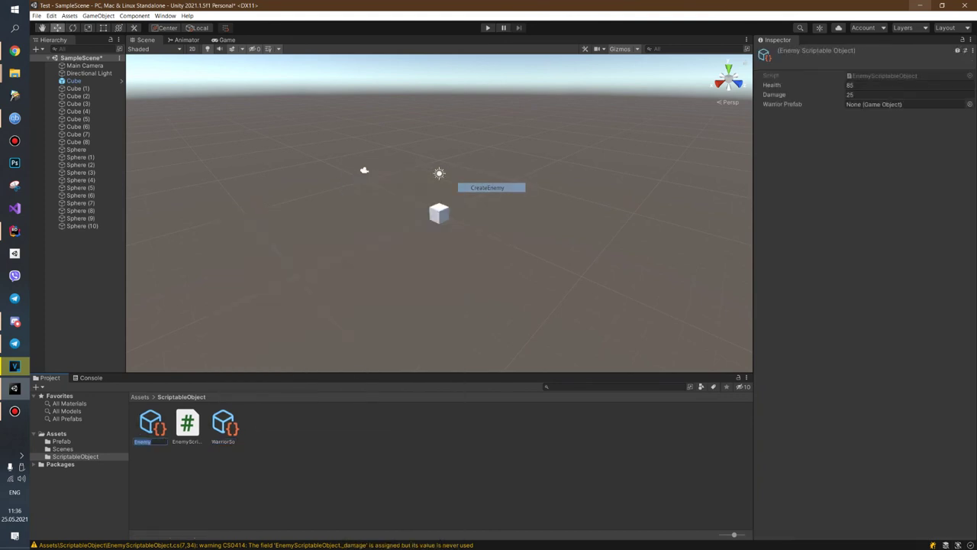
text(Wizard)
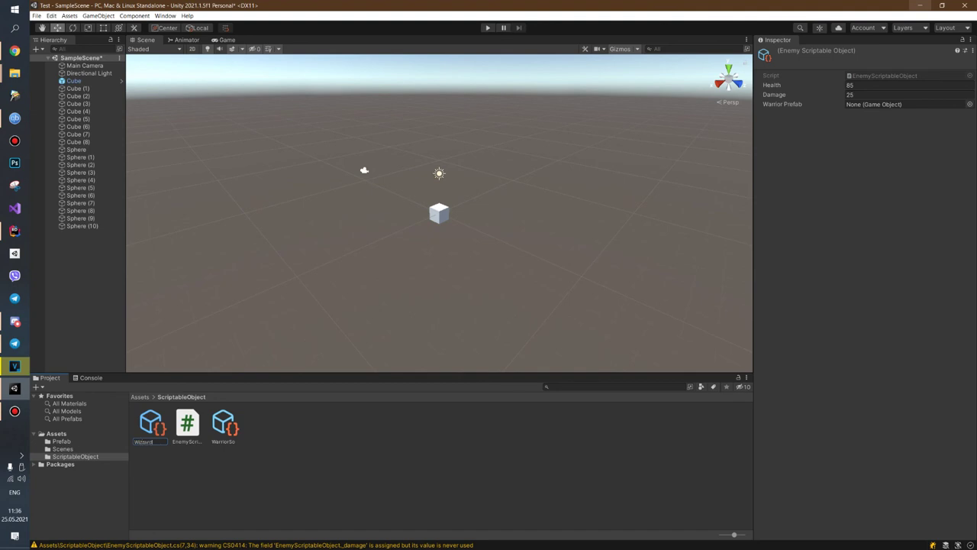
key(Return)
click(14, 50)
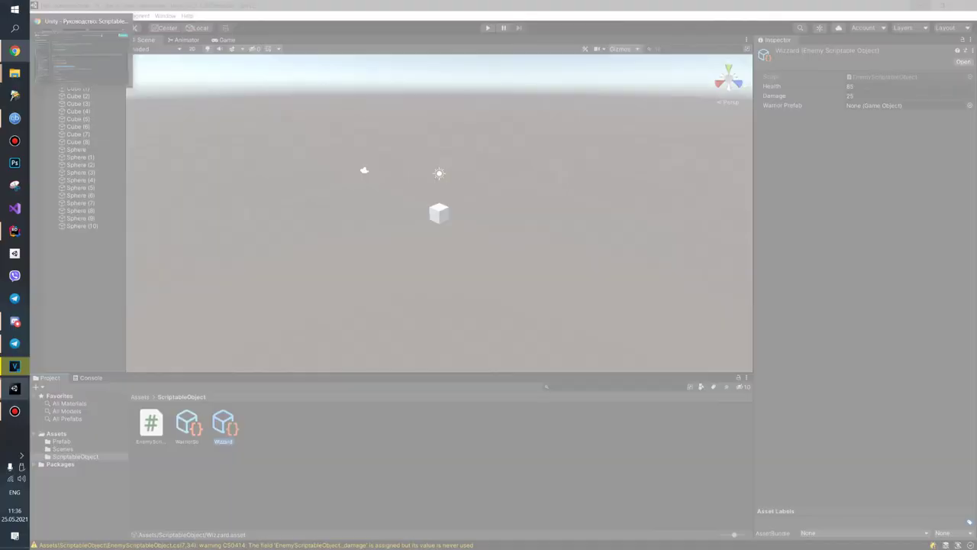
click(890, 24)
text(wizzard)
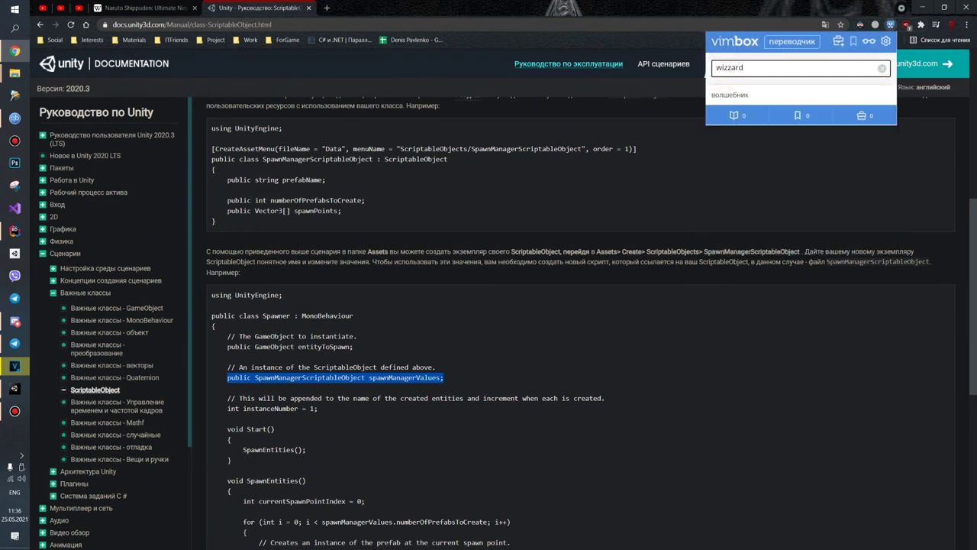
key(alt+Tab)
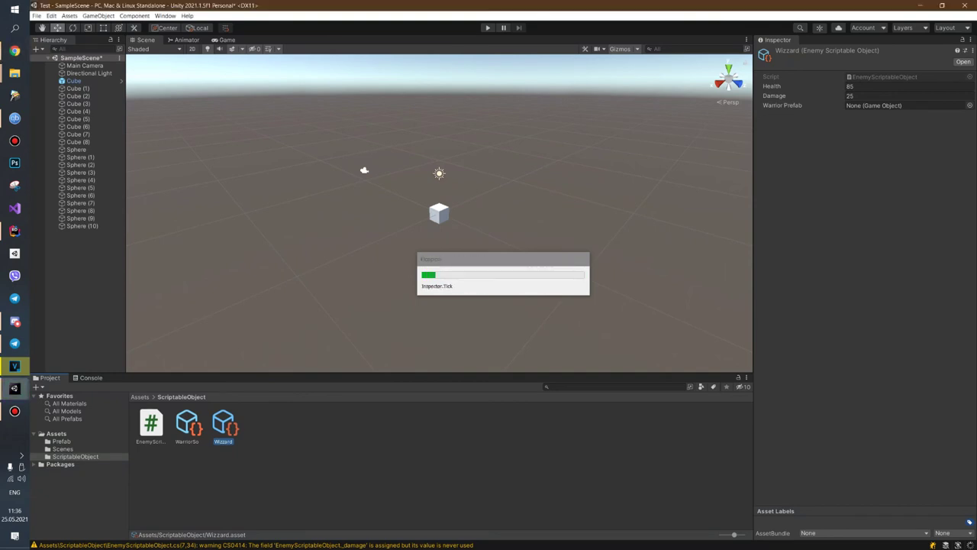
Change Wizzard's Health from 85 to 40 and its Damage to 10 in the Inspector.
click(870, 87)
key(ctrl+a)
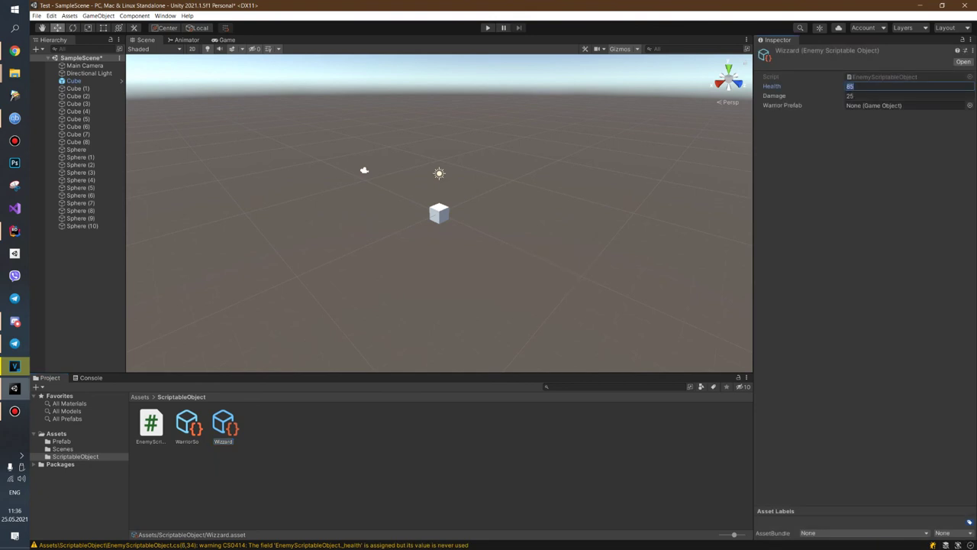
text(40)
key(Tab)
text(10)
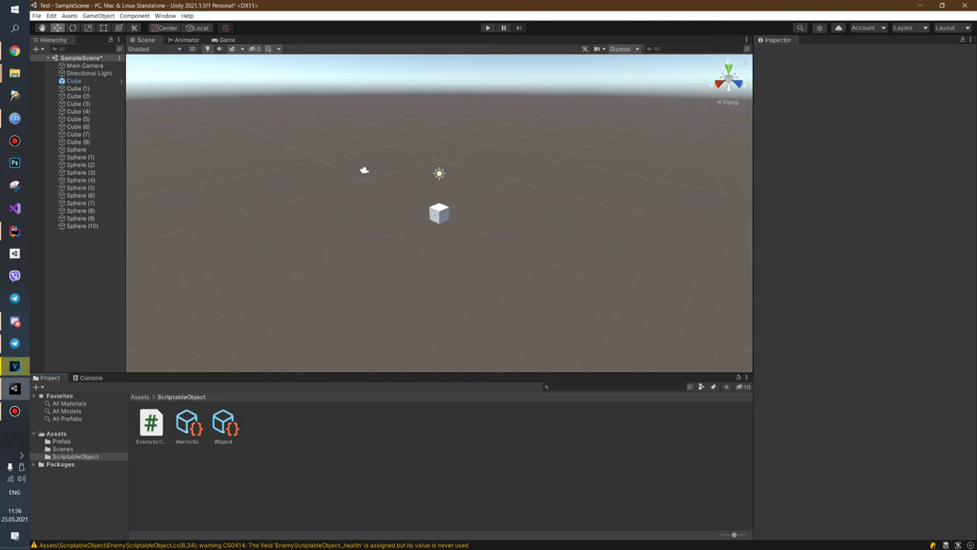
click(223, 423)
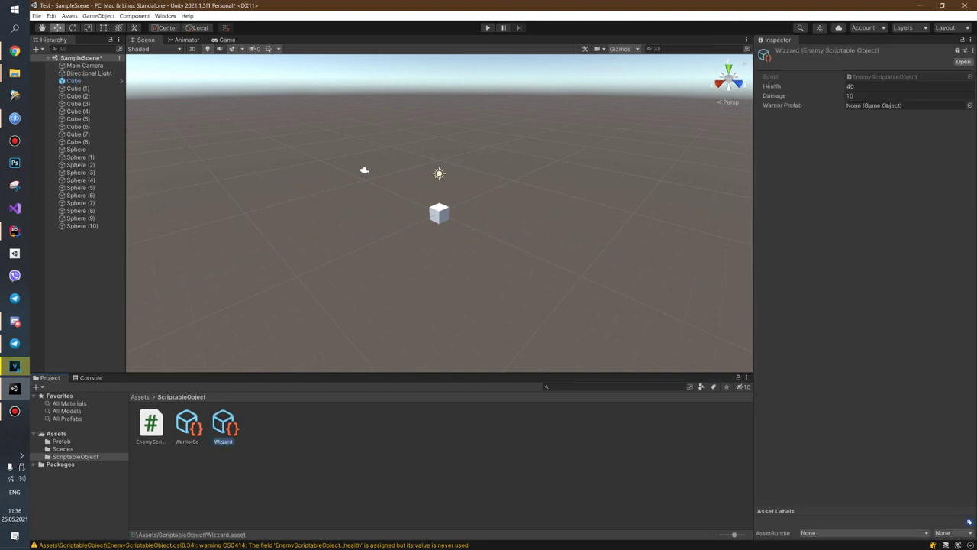